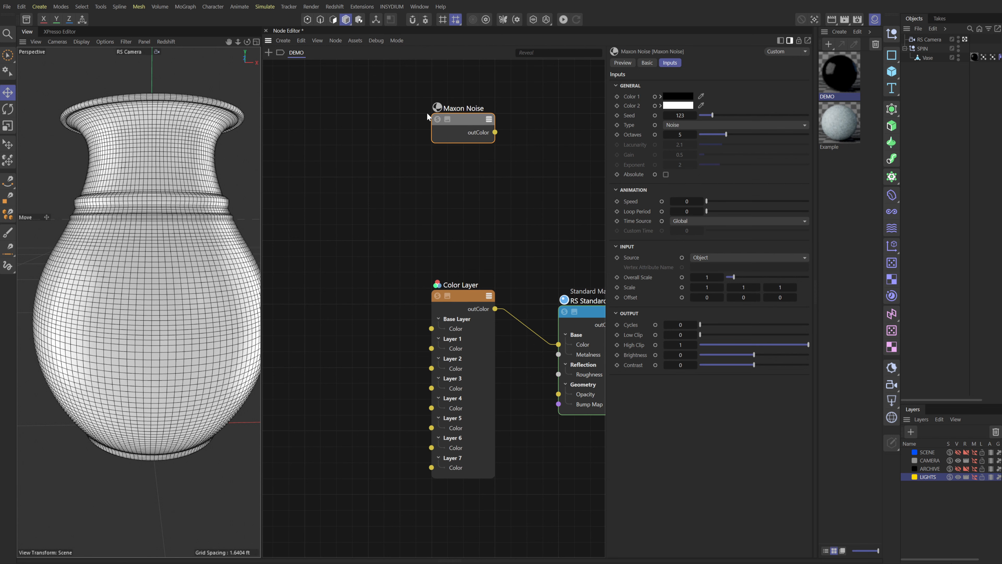
# Step: Duplicate the Maxon Noise node beside the Color Layer, collapse the Base Layer port and connect the duplicate to the Layer 1 Color
pyautogui.hotkey('ctrl', 'v')
pyautogui.moveTo(311, 350); pyautogui.dragTo(383, 331, button='middle')
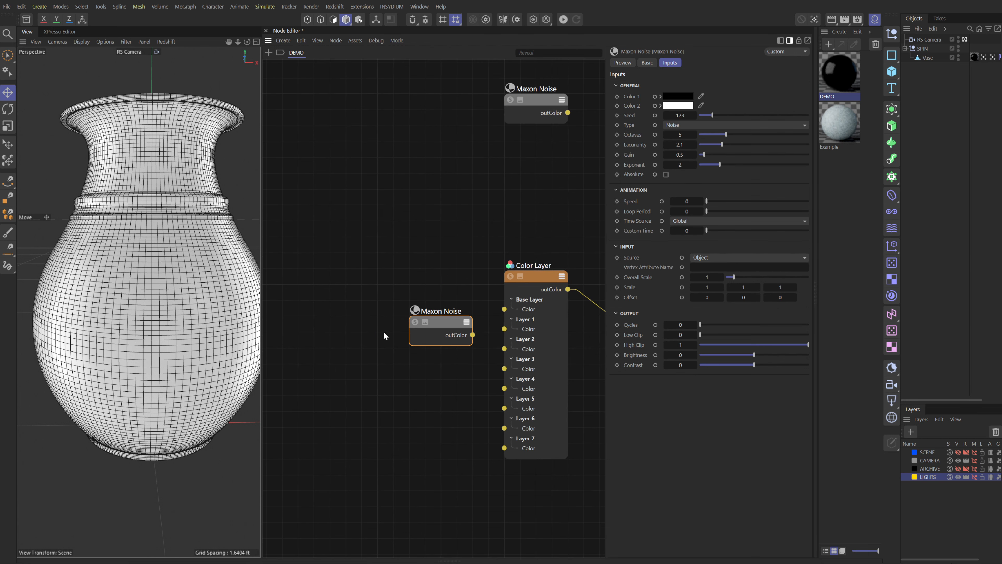
pyautogui.moveTo(460, 312); pyautogui.dragTo(444, 311)
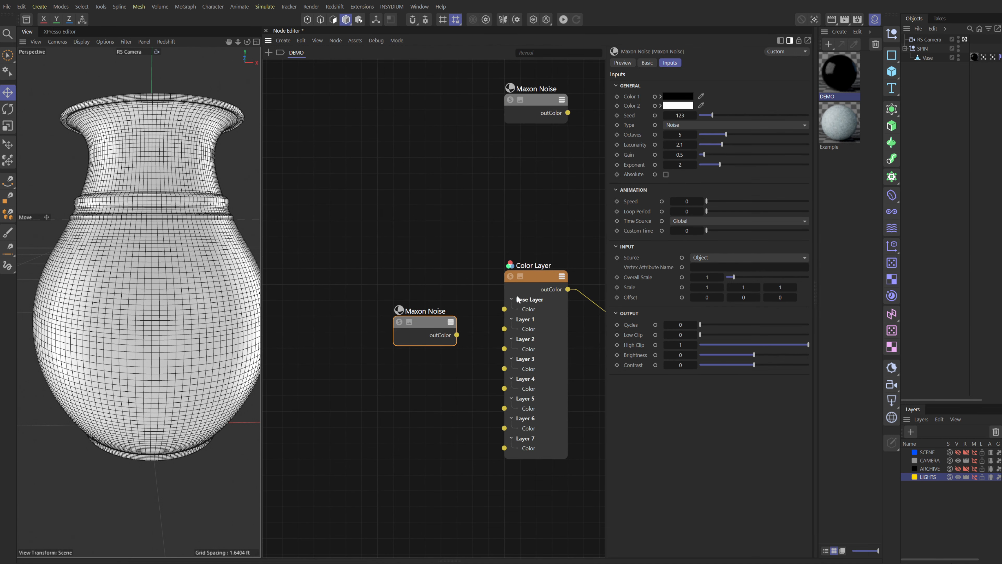
pyautogui.click(511, 299)
pyautogui.moveTo(456, 335); pyautogui.dragTo(504, 318)
# Step: Solo the connected Maxon Noise node and start the Redshift IPR render in the viewport
pyautogui.click(399, 322)
pyautogui.click(166, 41)
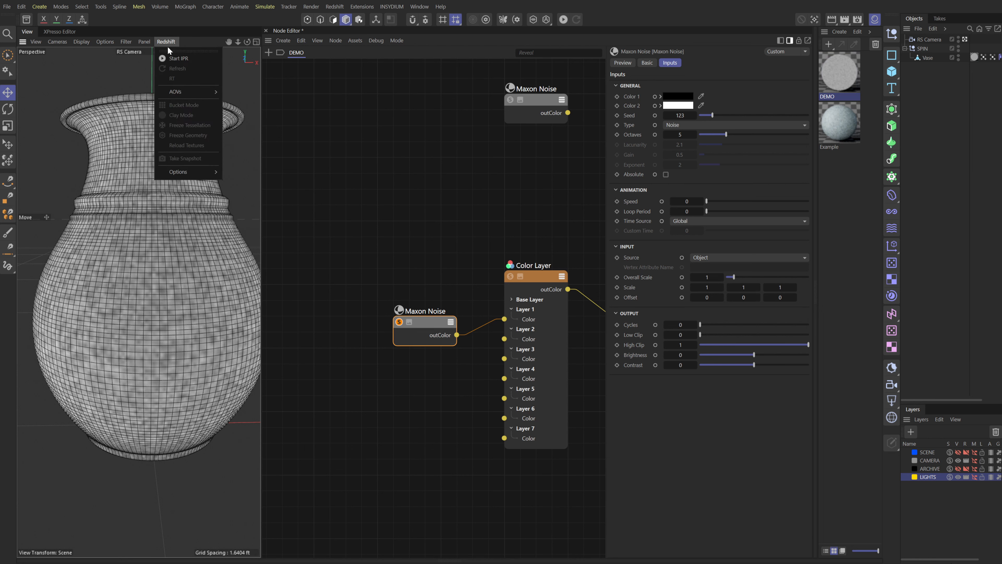
pyautogui.click(169, 55)
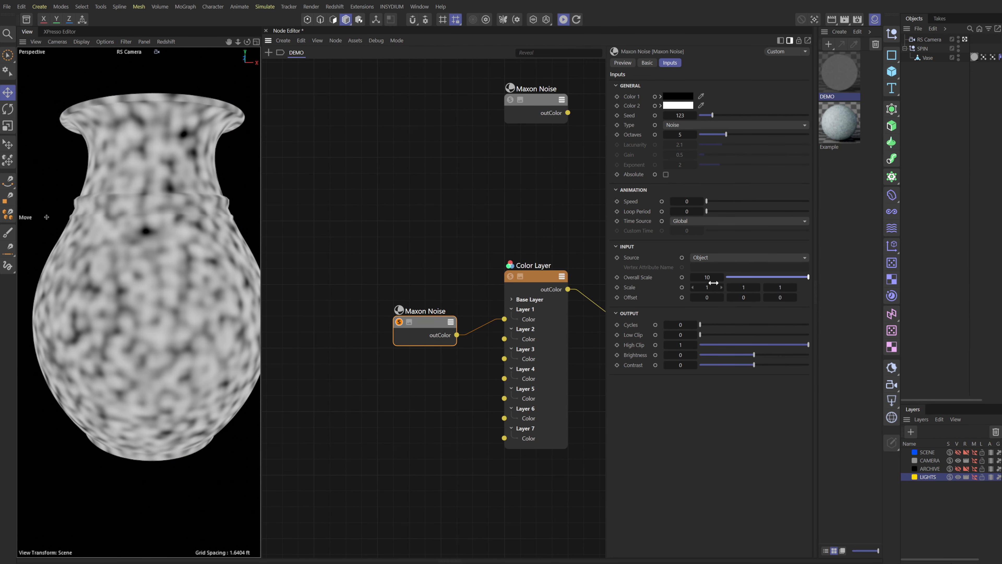
# Step: Set the noise's Overall Scale to 35 and its Type to Voronoi 3
pyautogui.doubleClick(706, 279)
pyautogui.write('35')
pyautogui.press('Return')
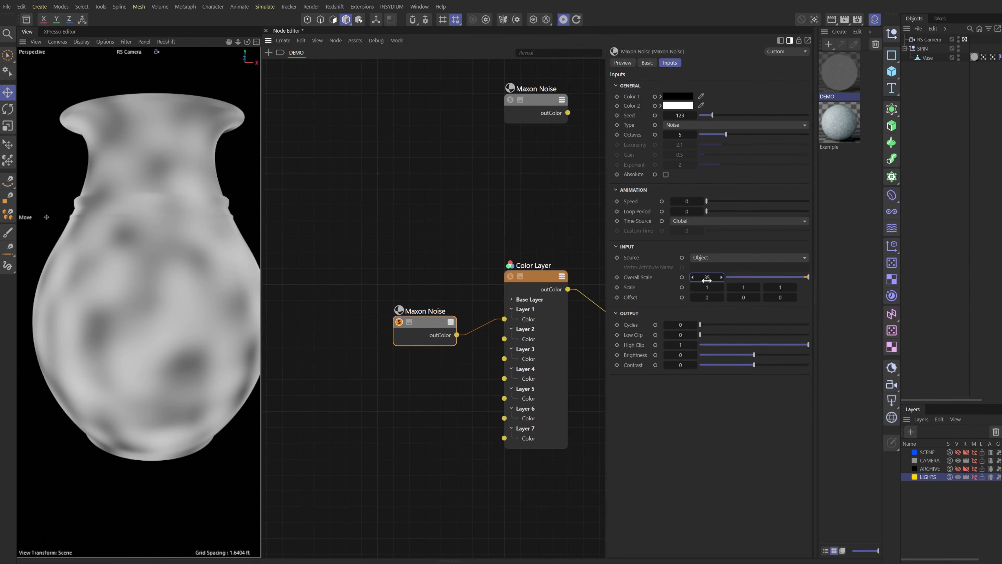
pyautogui.click(698, 125)
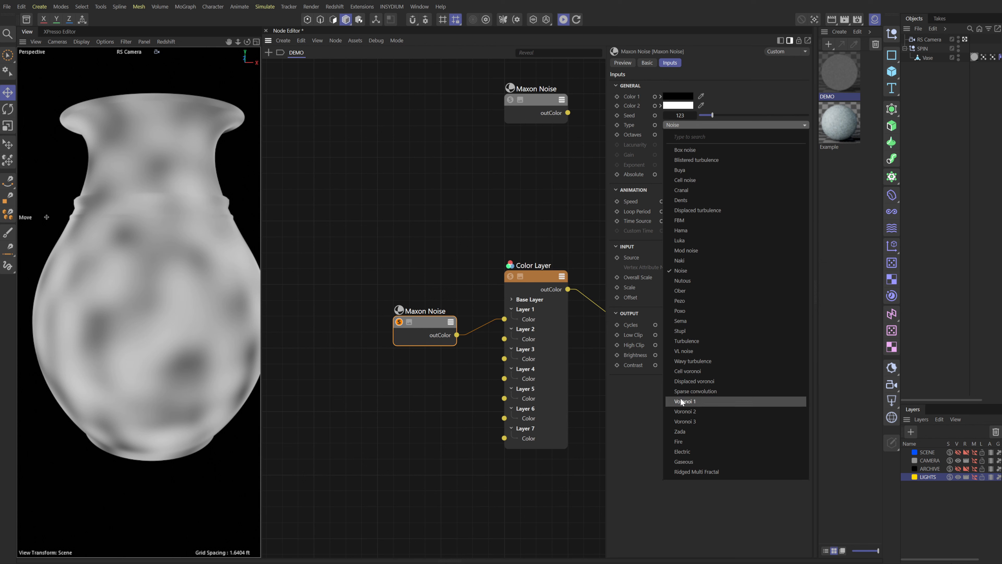
pyautogui.click(682, 422)
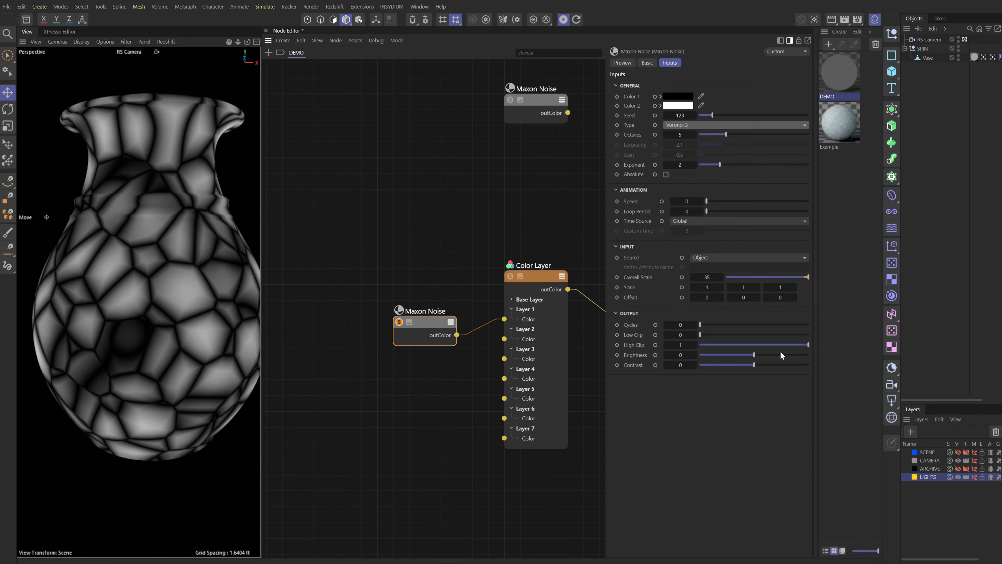
# Step: Try a High Clip of 0.023 and an Exponent of 10 on the Voronoi noise
pyautogui.moveTo(807, 346); pyautogui.dragTo(702, 348)
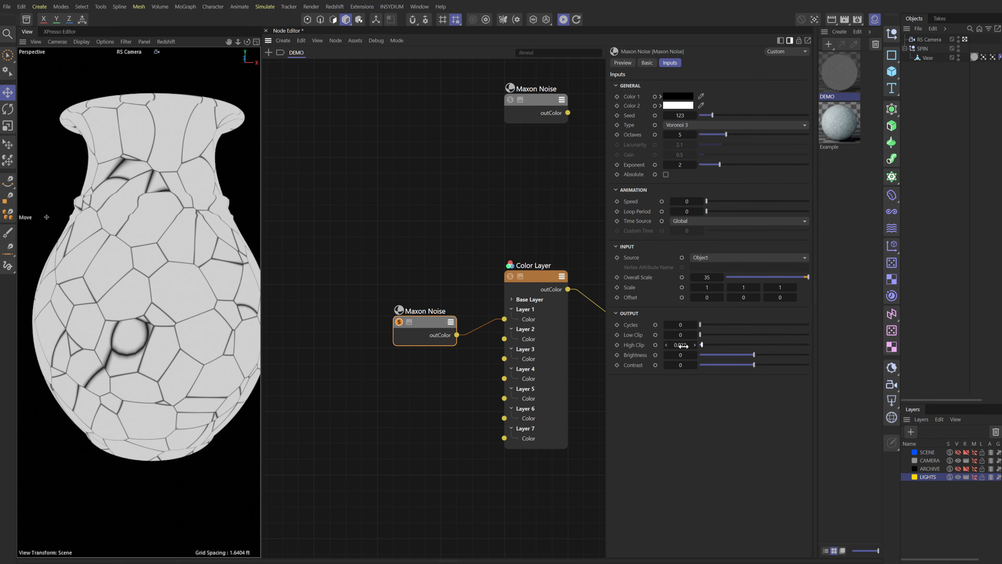
pyautogui.moveTo(702, 345); pyautogui.dragTo(702, 345)
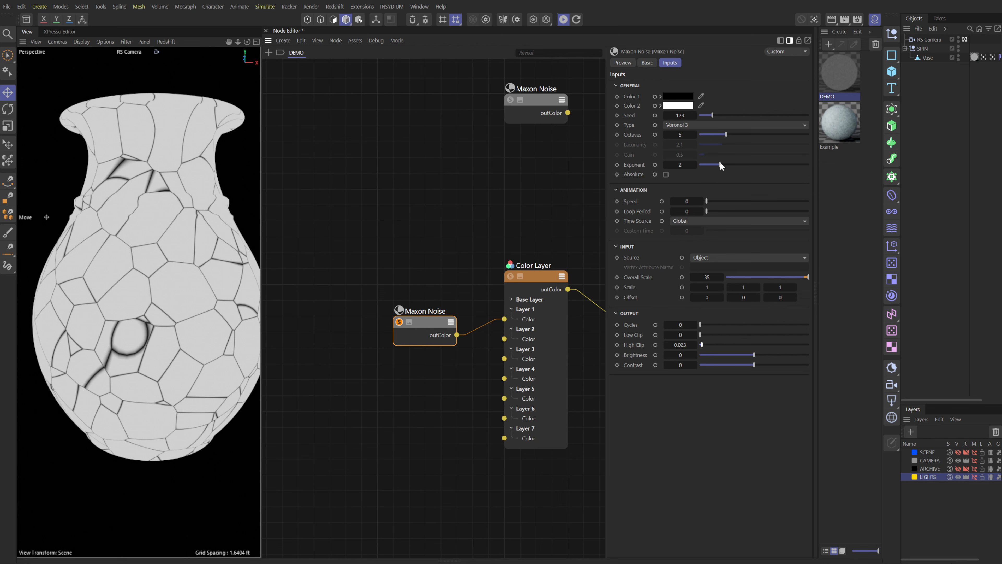
pyautogui.moveTo(720, 165); pyautogui.dragTo(808, 165)
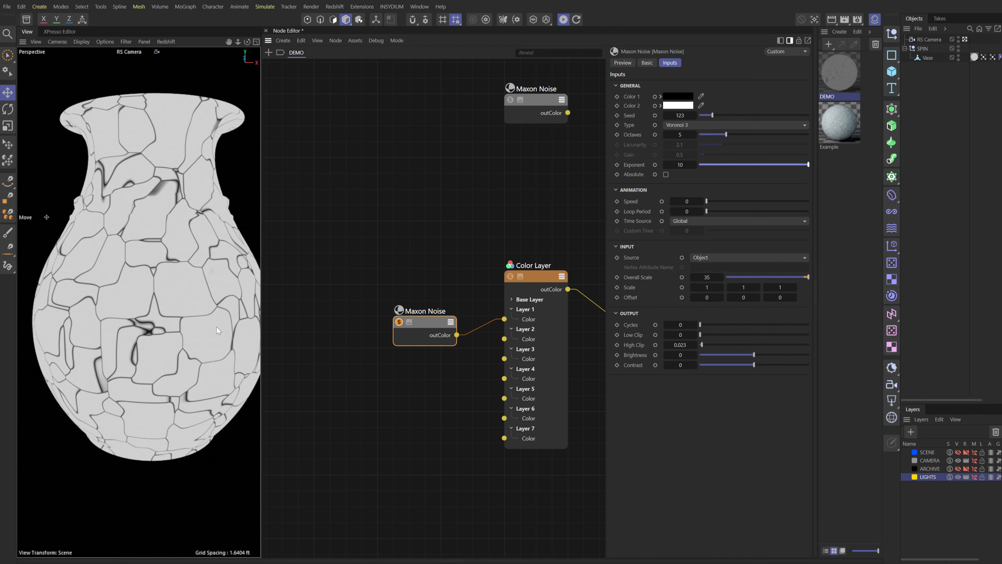
# Step: Try low Exponent values down to 0.4861 with the noise's High Clip raised to 0.556
pyautogui.click(708, 165)
pyautogui.moveTo(709, 165); pyautogui.dragTo(705, 165)
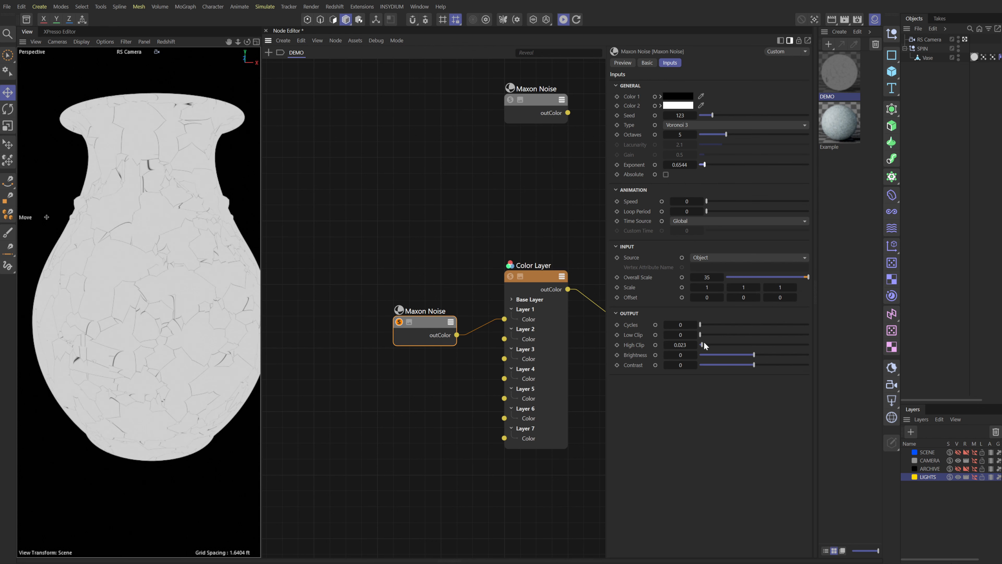
pyautogui.moveTo(704, 343); pyautogui.dragTo(708, 344)
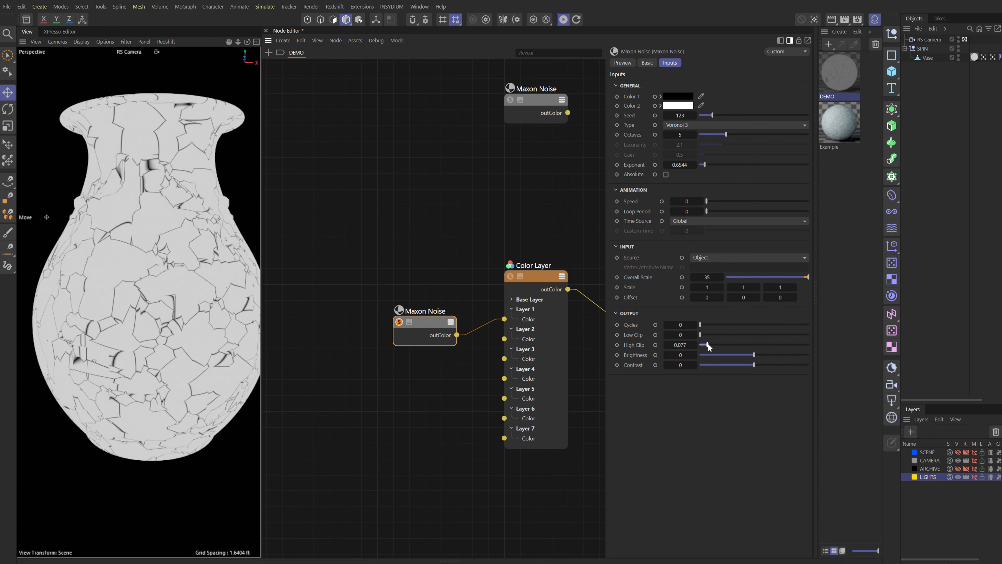
pyautogui.moveTo(704, 165); pyautogui.dragTo(703, 165)
pyautogui.moveTo(707, 344); pyautogui.dragTo(760, 345)
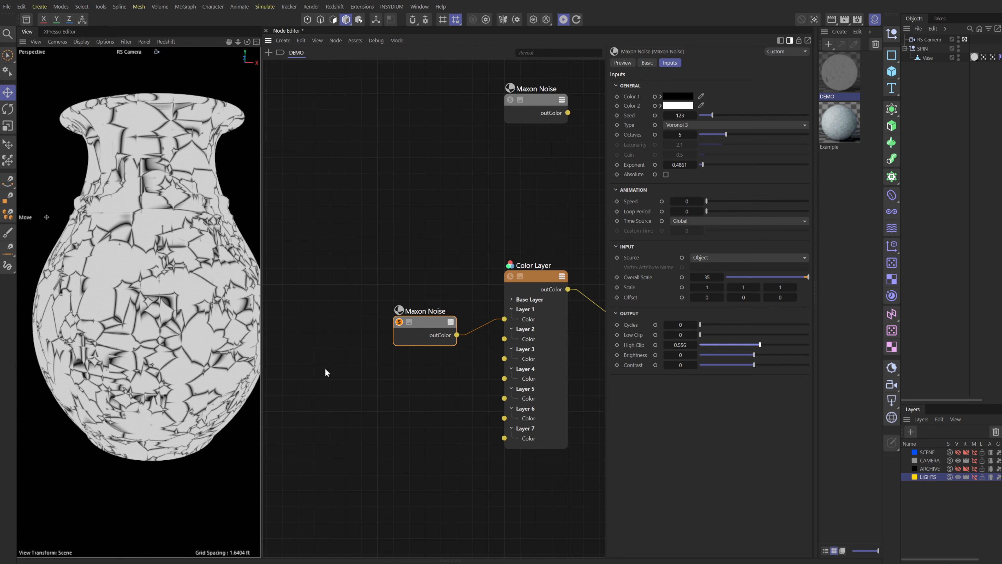
# Step: Set the Voronoi noise's Exponent to 1.5
pyautogui.doubleClick(680, 165)
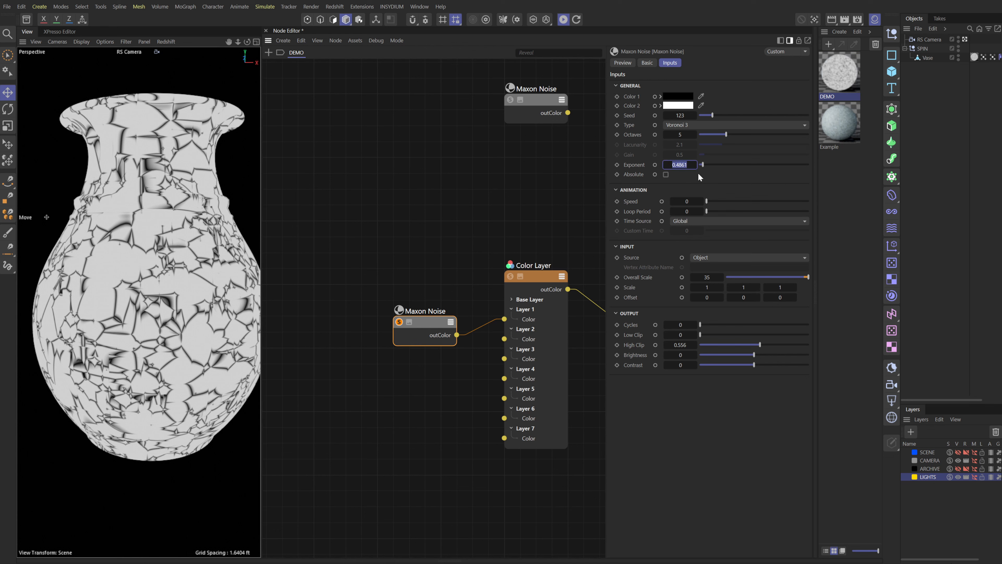
pyautogui.write('1.5')
pyautogui.press('Return')
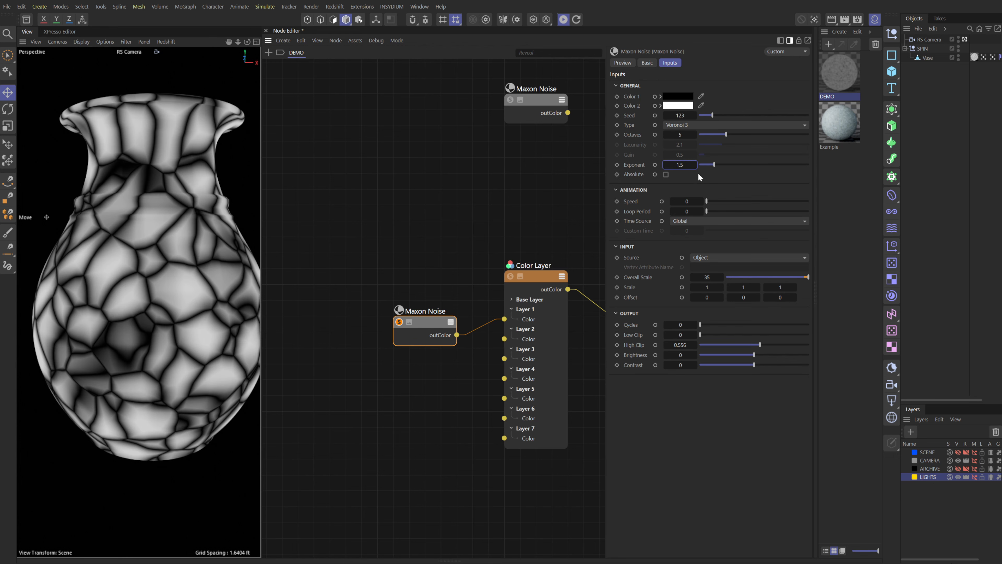
# Step: Lower the noise's High Clip to thin out the cracks, settling on 0.02
pyautogui.moveTo(760, 345); pyautogui.dragTo(704, 346)
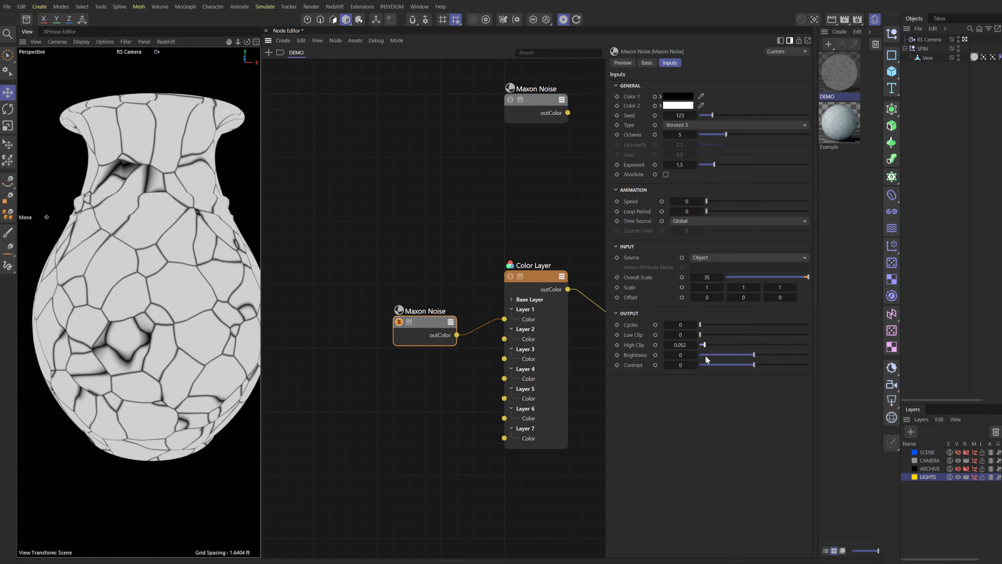
pyautogui.doubleClick(681, 345)
pyautogui.write('0.009')
pyautogui.press('Return')
pyautogui.moveTo(683, 345); pyautogui.dragTo(687, 345)
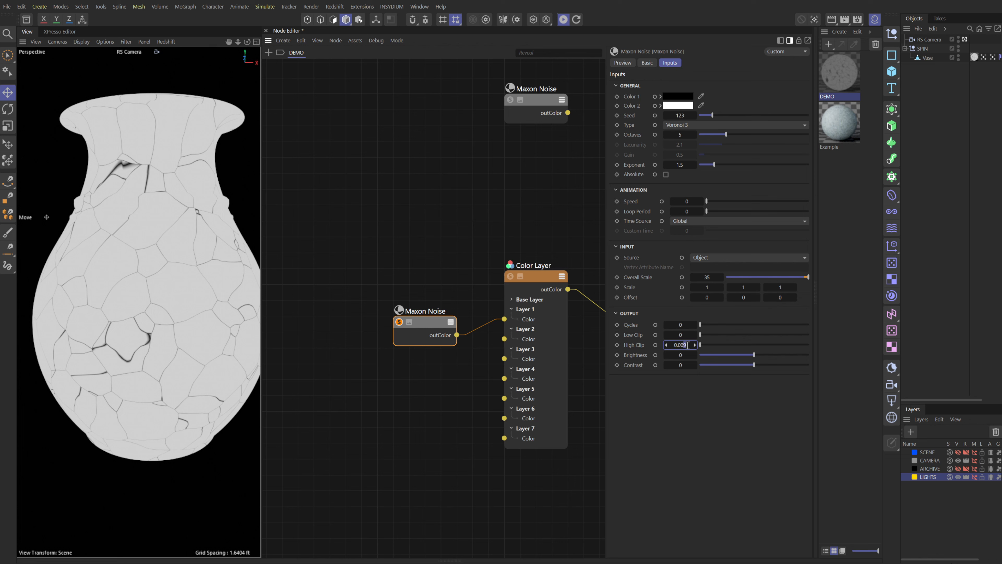
pyautogui.hotkey('shift', 'Left')
pyautogui.write('2')
pyautogui.press('Return')
pyautogui.click(687, 345)
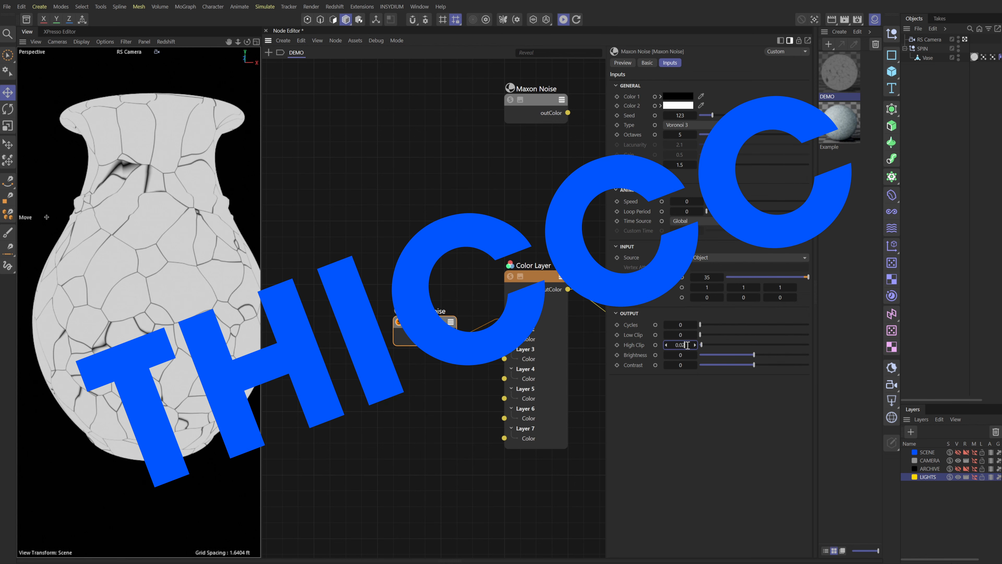
pyautogui.keyDown('alt'); pyautogui.moveTo(122, 311); pyautogui.dragTo(139, 319, button='right'); pyautogui.keyUp('alt')
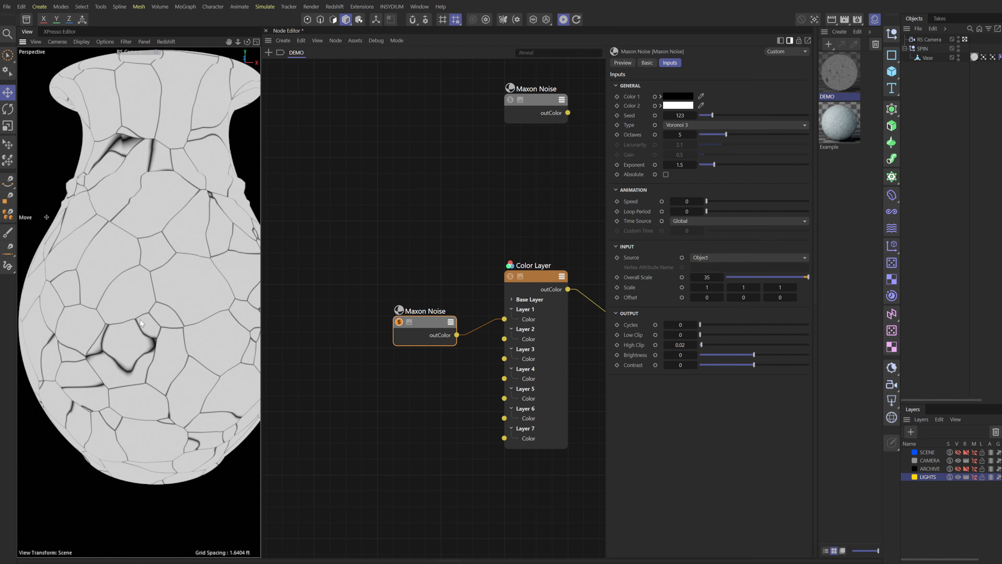
pyautogui.click(781, 365)
pyautogui.hotkey('ctrl', 'z')
# Step: Move the Voronoi noise up, duplicate it below, connect the duplicate to the Layer 2 Color and enable Layer 2 in the Color Layer
pyautogui.moveTo(428, 322); pyautogui.dragTo(412, 228)
pyautogui.keyDown('ctrl'); pyautogui.moveTo(412, 229); pyautogui.dragTo(411, 277); pyautogui.keyUp('ctrl')
pyautogui.moveTo(440, 289); pyautogui.dragTo(506, 340)
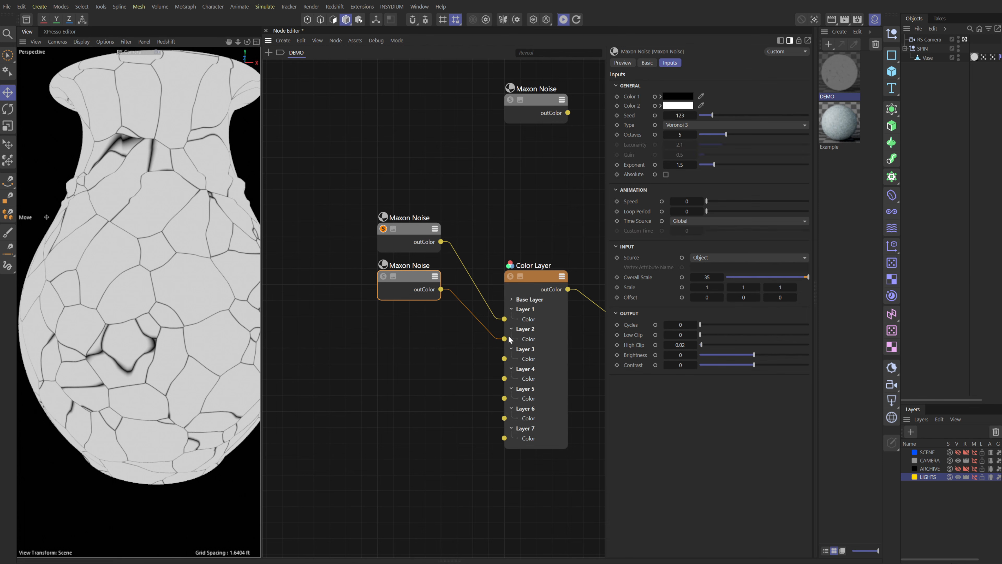
pyautogui.click(534, 280)
pyautogui.click(660, 191)
# Step: Set the Exponent of the noise feeding Layer 2 to 1
pyautogui.click(421, 294)
pyautogui.click(679, 165)
pyautogui.write('1')
pyautogui.press('Return')
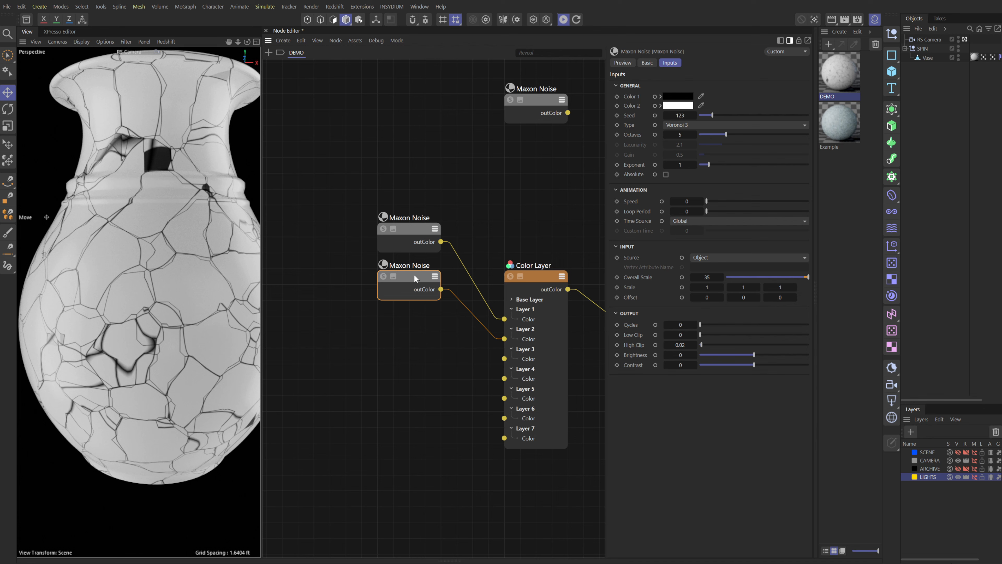
# Step: Duplicate the second Voronoi noise below it, set the duplicate's Exponent to 0.75 and solo it
pyautogui.keyDown('ctrl'); pyautogui.moveTo(414, 274); pyautogui.dragTo(407, 316); pyautogui.keyUp('ctrl')
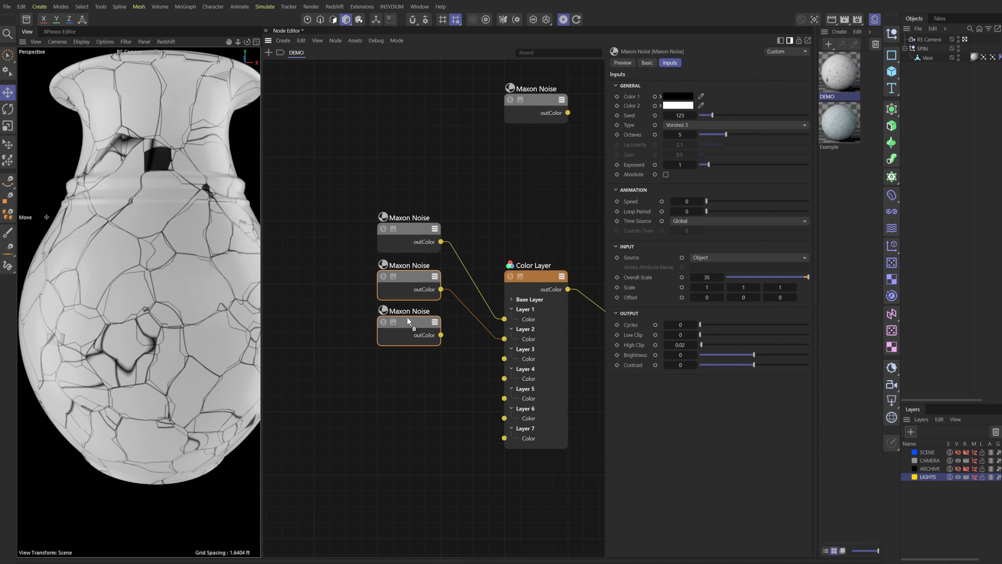
pyautogui.click(682, 164)
pyautogui.write('.75')
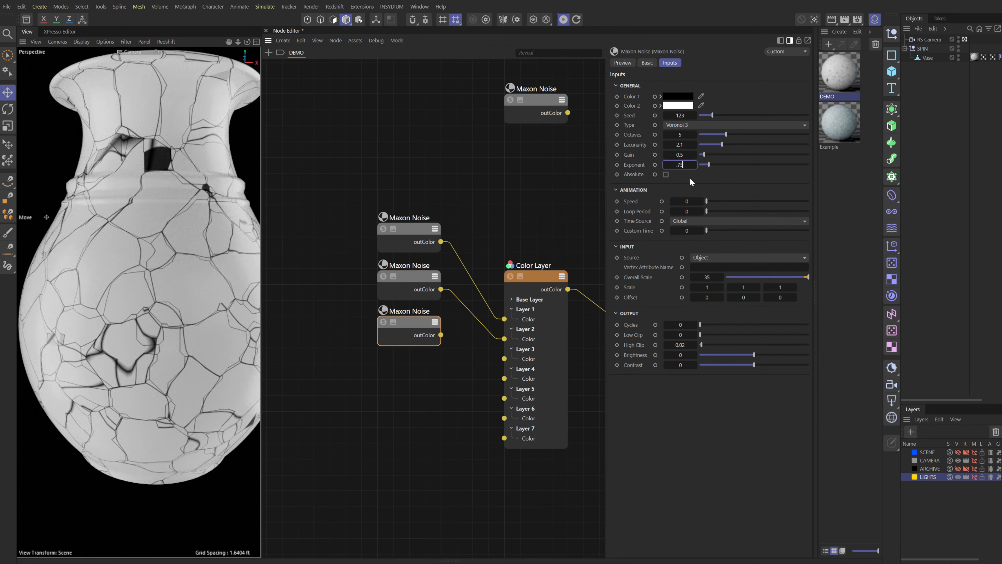
pyautogui.press('Return')
pyautogui.click(383, 322)
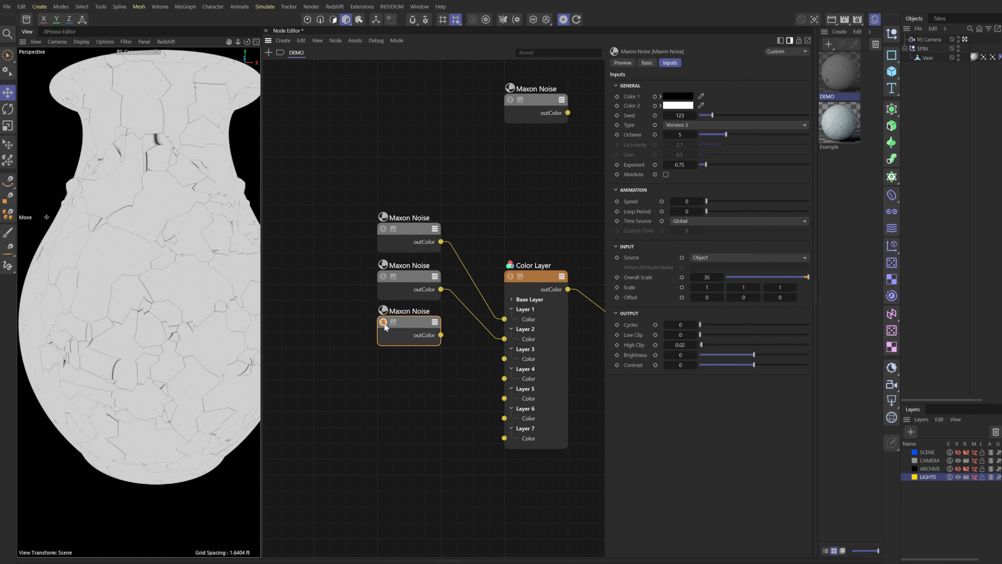
# Step: Connect the third Voronoi noise to the Layer 3 Color and enable Layer 3 in the Color Layer
pyautogui.click(511, 367)
pyautogui.click(658, 245)
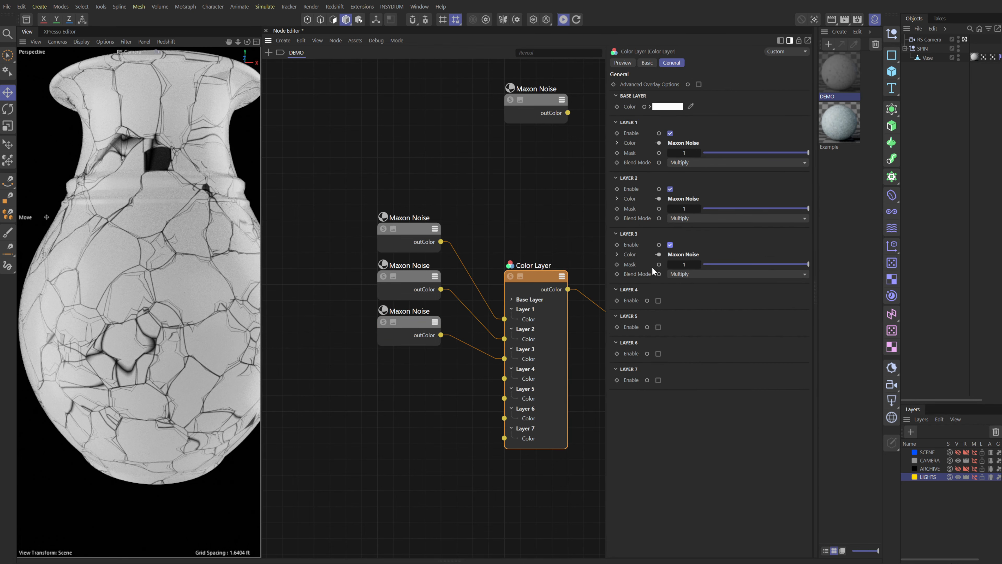
pyautogui.middleClick(197, 325)
pyautogui.middleClick(136, 253)
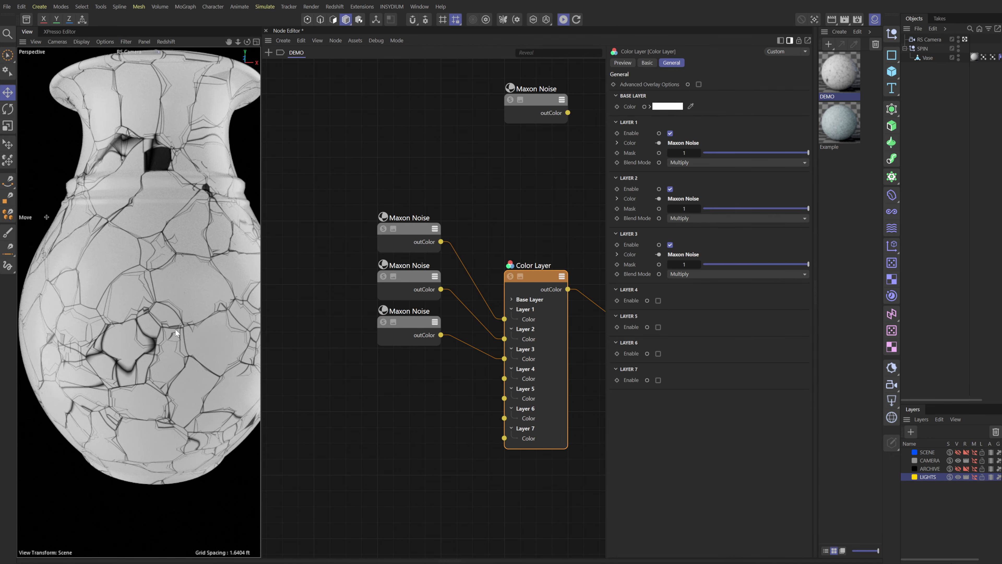
# Step: Duplicate the unconnected Maxon Noise node and place the duplicate before the three Voronoi noise nodes
pyautogui.moveTo(281, 337); pyautogui.dragTo(293, 346, button='middle')
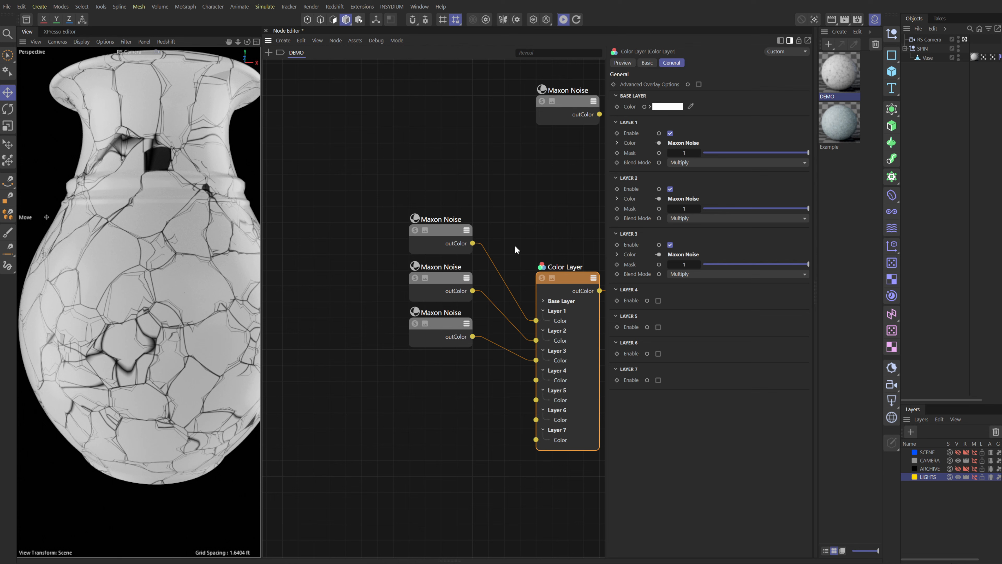
pyautogui.click(324, 287)
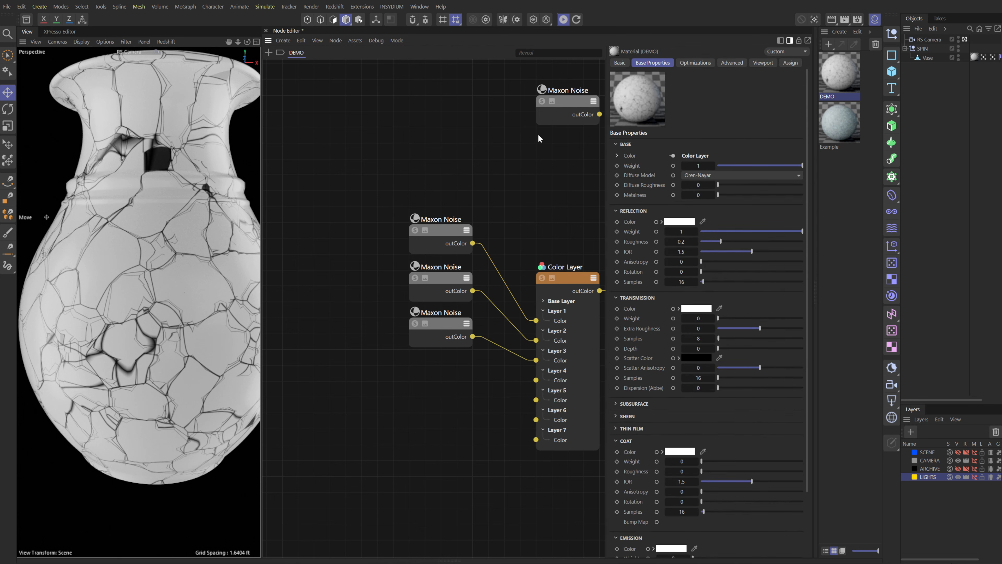
pyautogui.click(564, 111)
pyautogui.keyDown('ctrl'); pyautogui.moveTo(569, 102); pyautogui.dragTo(363, 273); pyautogui.keyUp('ctrl')
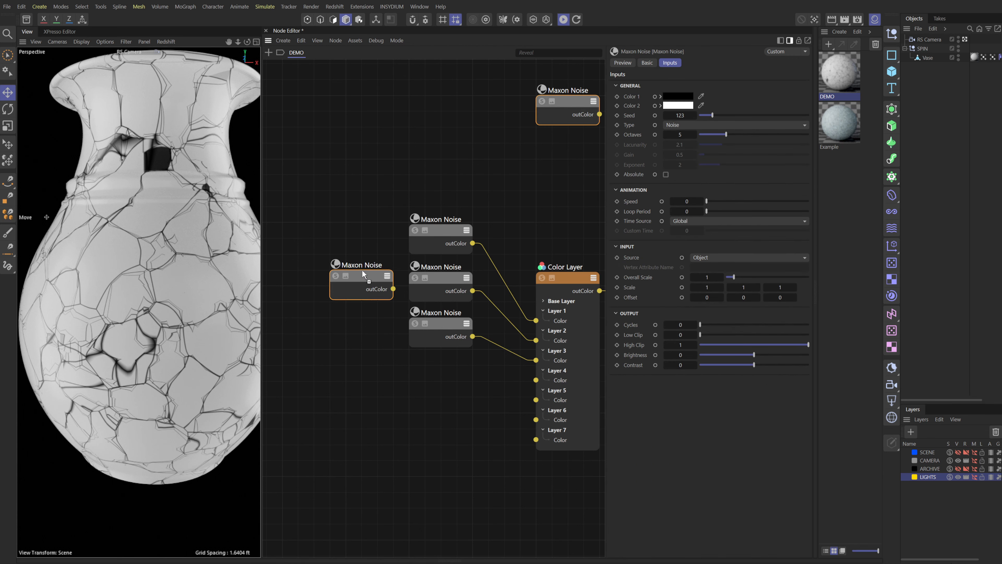
# Step: Rename the three Voronoi noise nodes Base Big, Big 1 and Big 2
pyautogui.doubleClick(439, 219)
pyautogui.write('Base Big')
pyautogui.press('Return')
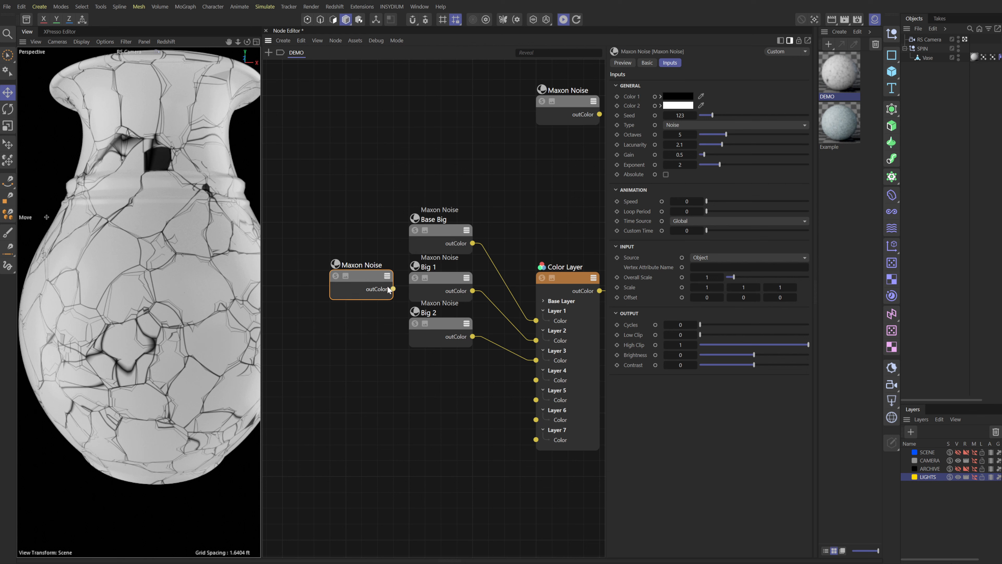
# Step: Expose the Color 1 input on Big 1, move Big 2 down and feed the new Maxon Noise into Color 1
pyautogui.click(441, 285)
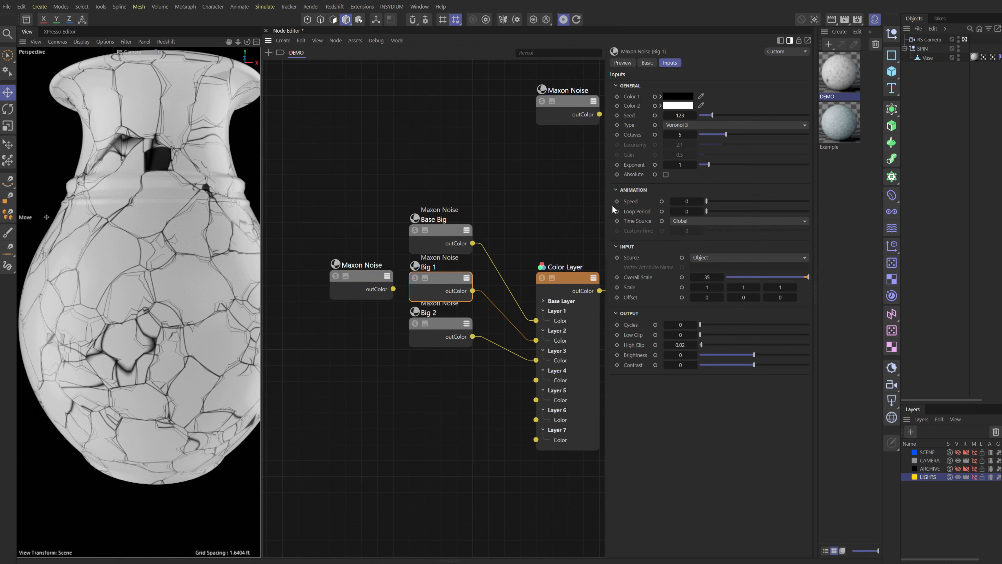
pyautogui.click(655, 96)
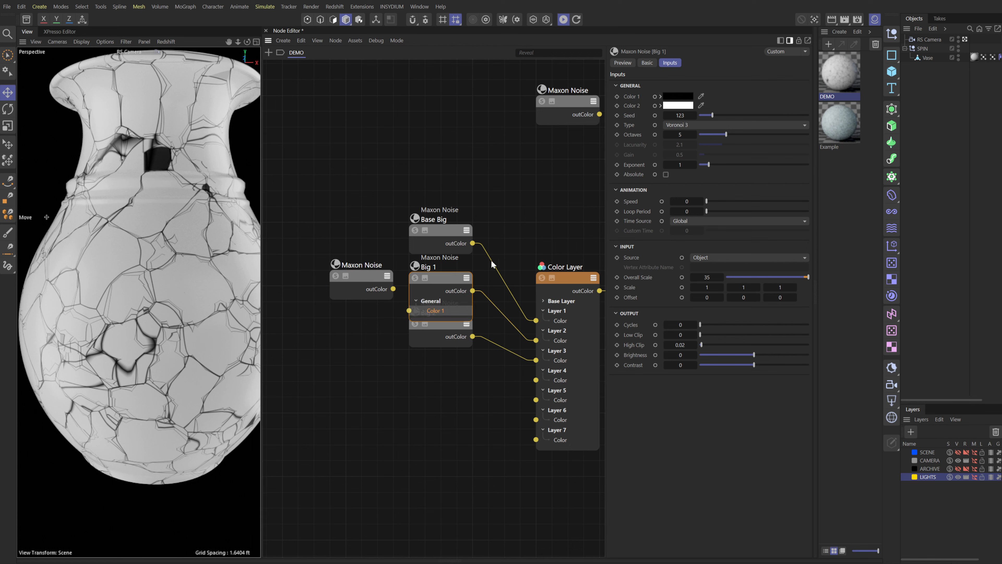
pyautogui.moveTo(445, 324); pyautogui.dragTo(444, 339)
pyautogui.click(408, 314)
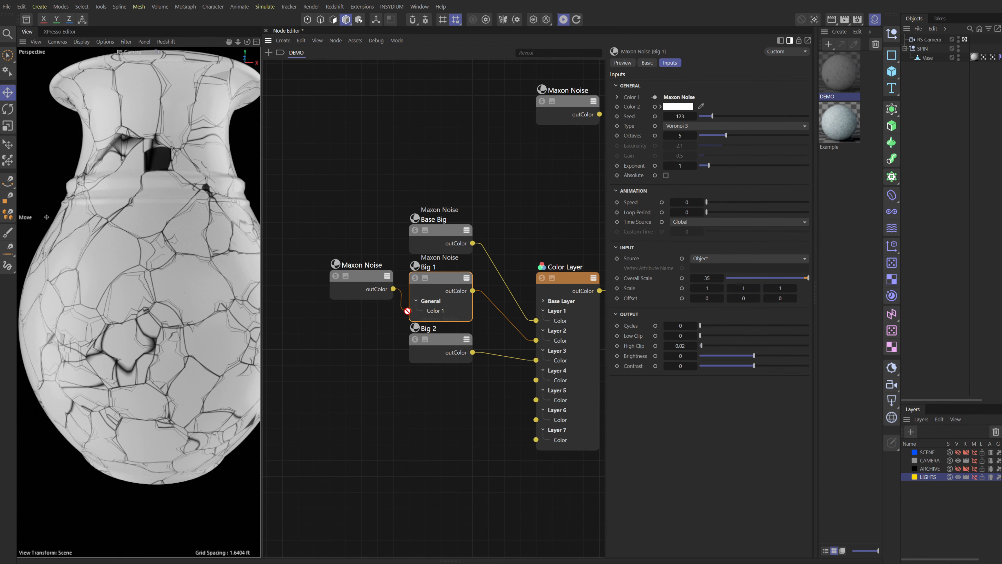
# Step: Solo Big 1 and set the Overall Scale of the Maxon Noise feeding it to 10
pyautogui.click(415, 277)
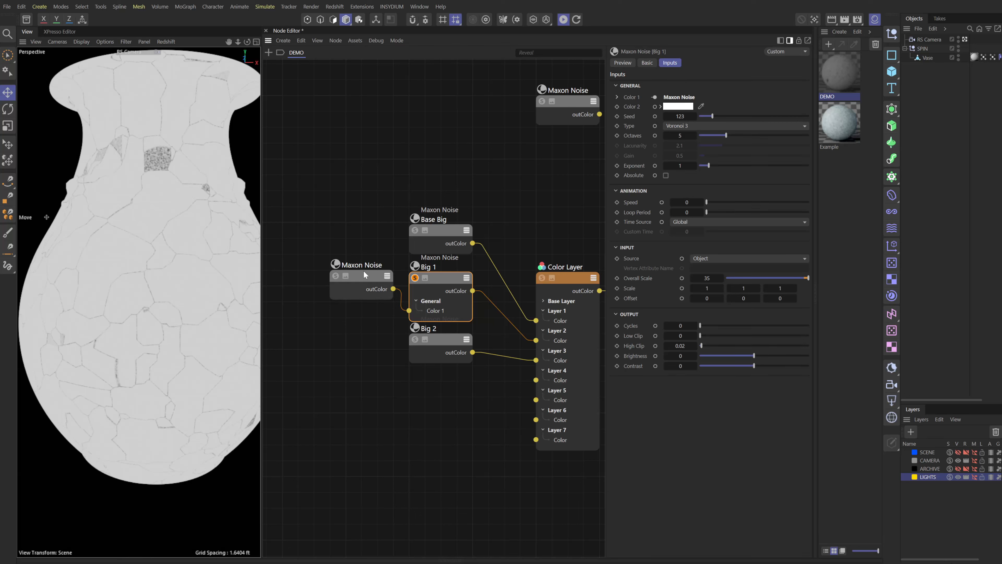
pyautogui.click(364, 276)
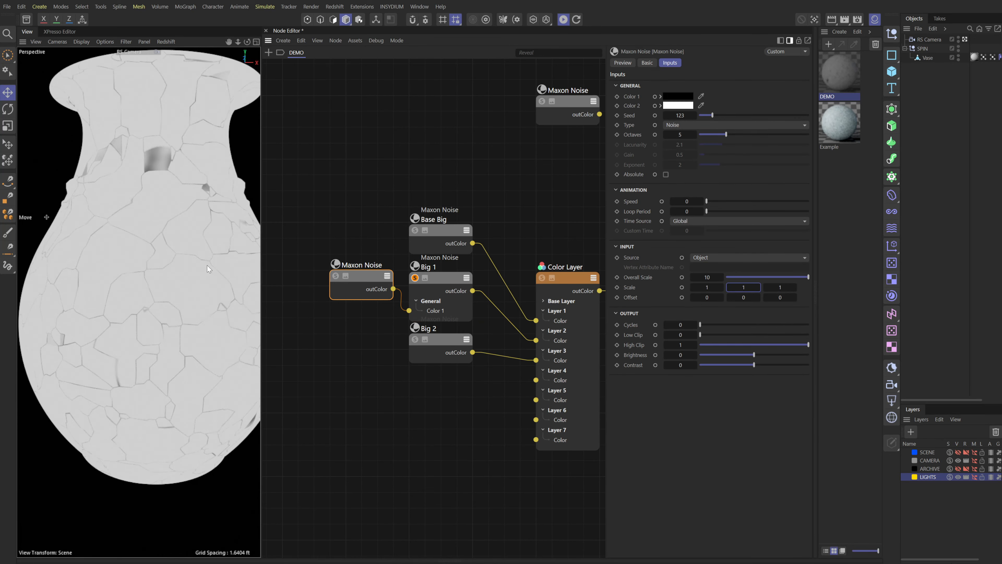
# Step: Set the Maxon Noise feeding Big 1 to Brightness 0, Contrast 1 and Overall Scale 25
pyautogui.moveTo(753, 355); pyautogui.dragTo(781, 355)
pyautogui.moveTo(754, 364); pyautogui.dragTo(822, 363)
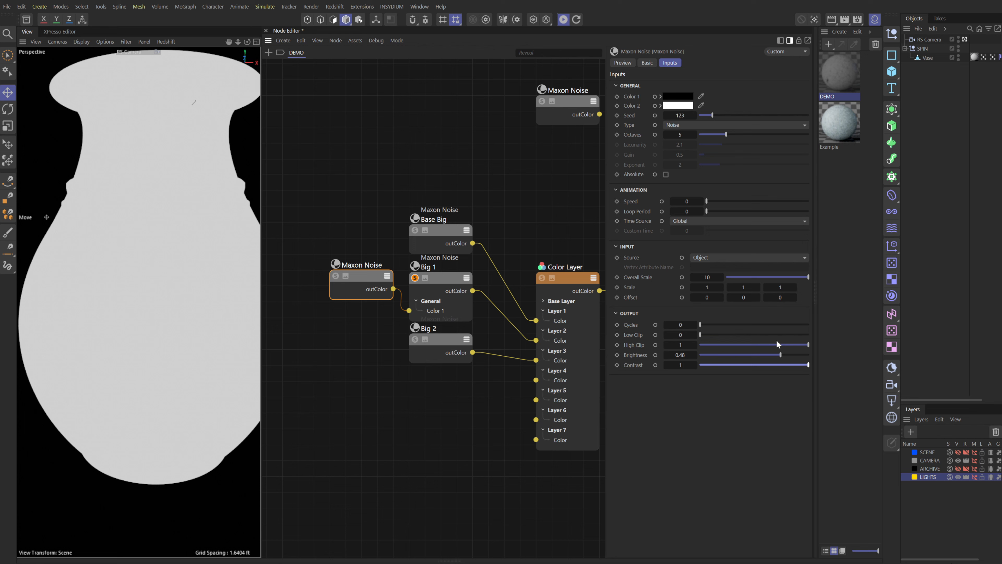
pyautogui.rightClick(689, 355)
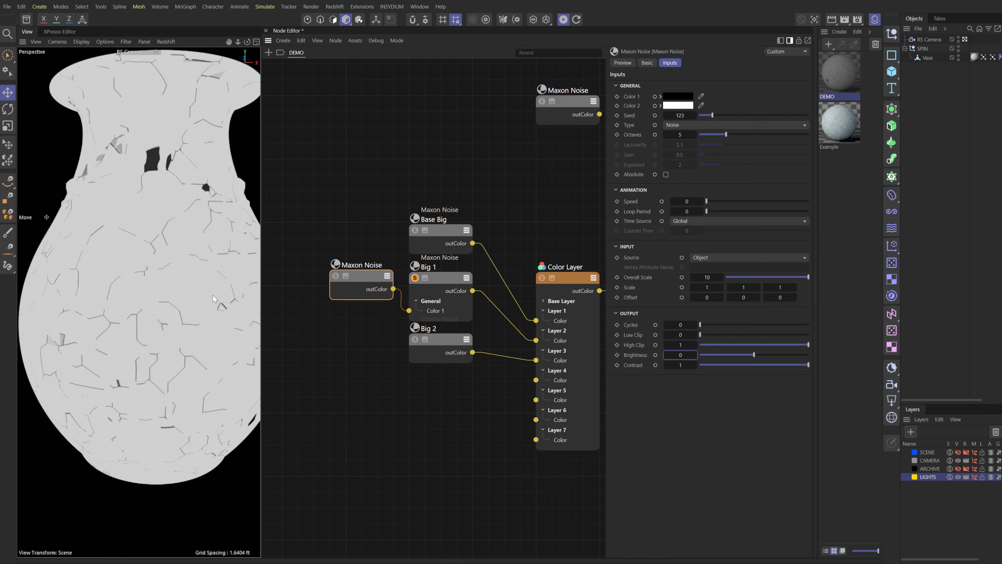
pyautogui.doubleClick(707, 278)
pyautogui.write('25')
pyautogui.press('Return')
# Step: Duplicate the Maxon Noise feeding Big 1, connect the copy to an exposed Color 1 input on Big 2, and solo Big 2
pyautogui.keyDown('ctrl'); pyautogui.moveTo(361, 265); pyautogui.dragTo(360, 330); pyautogui.keyUp('ctrl')
pyautogui.click(441, 339)
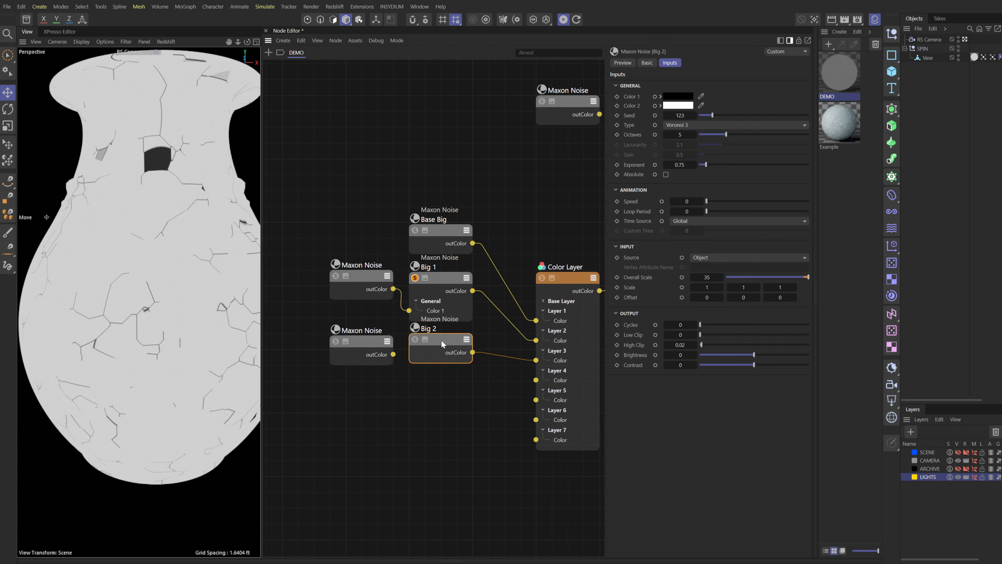
pyautogui.click(656, 97)
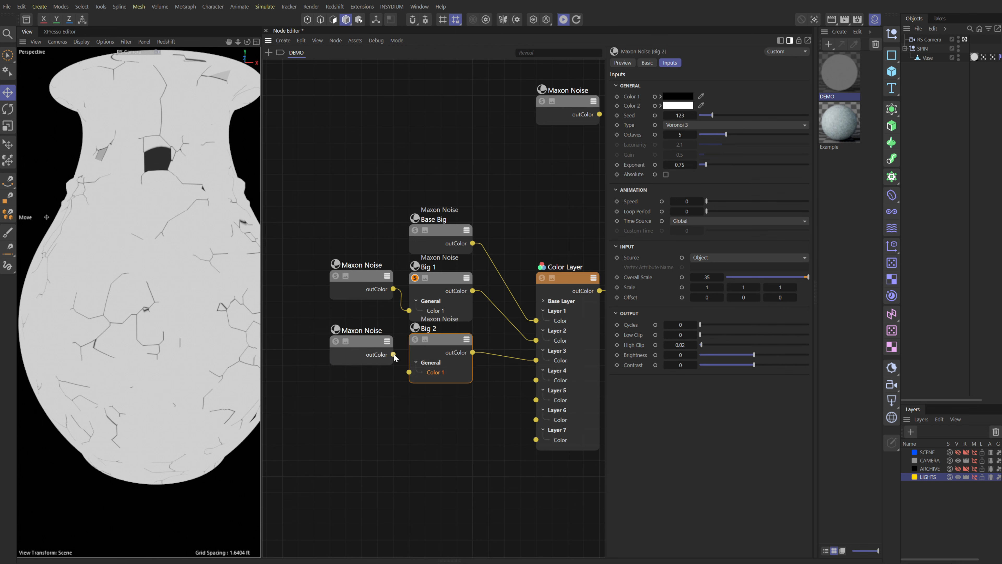
pyautogui.moveTo(393, 354); pyautogui.dragTo(409, 371)
pyautogui.click(414, 340)
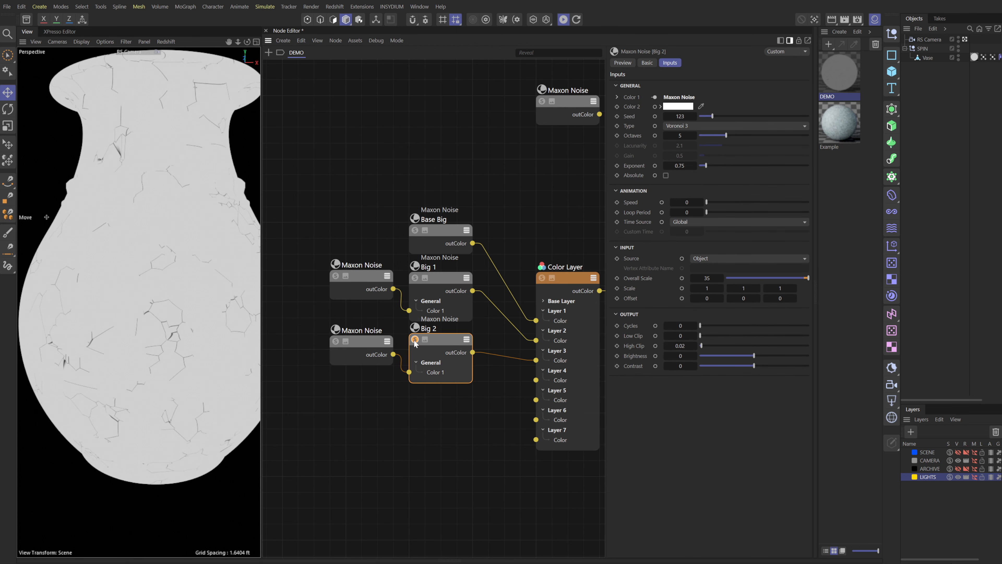
# Step: Raise the High Clip of Big 2 slightly and turn off its solo preview
pyautogui.moveTo(442, 342); pyautogui.dragTo(442, 341)
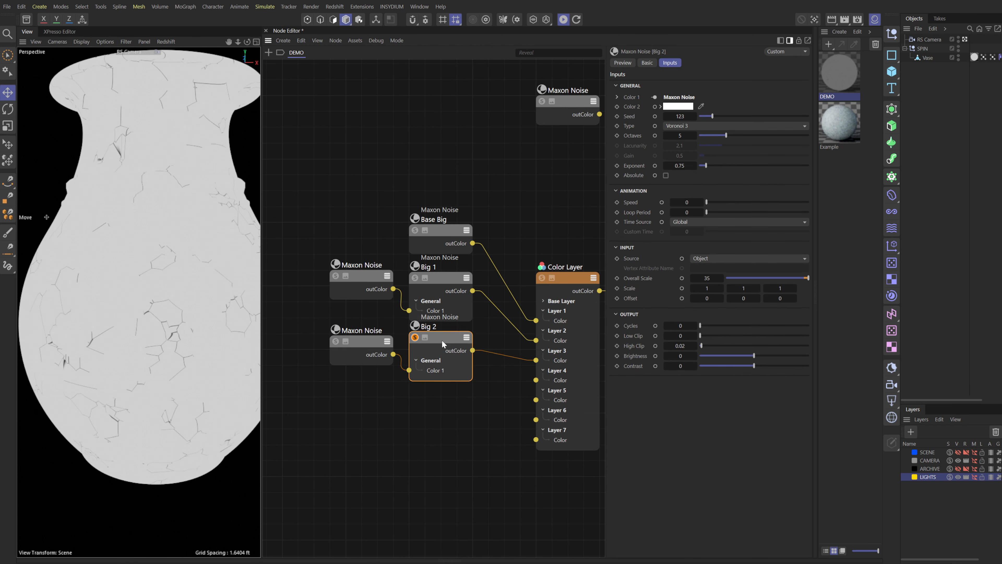
pyautogui.doubleClick(679, 346)
pyautogui.press('Return')
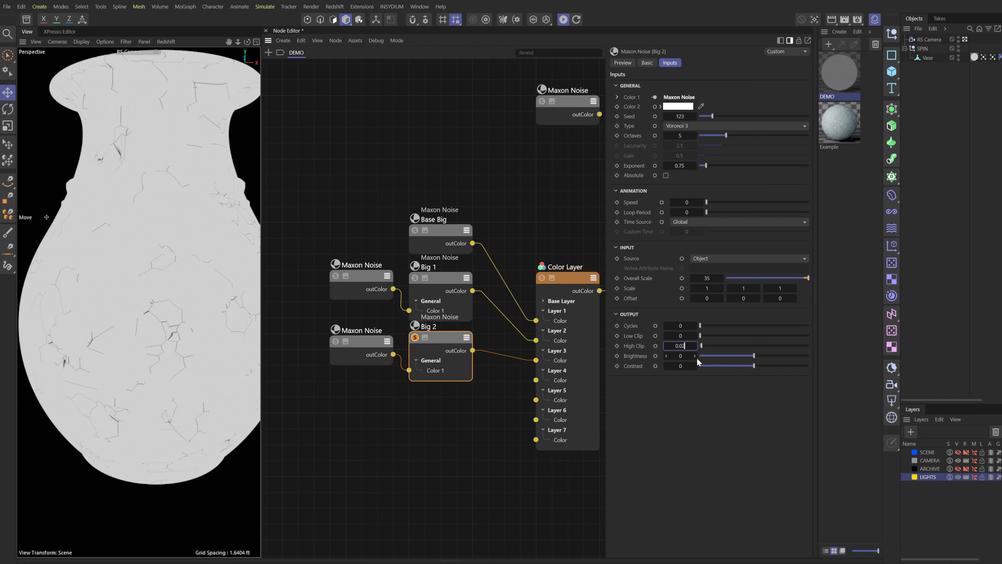
pyautogui.write('5')
pyautogui.click(497, 399)
pyautogui.click(414, 338)
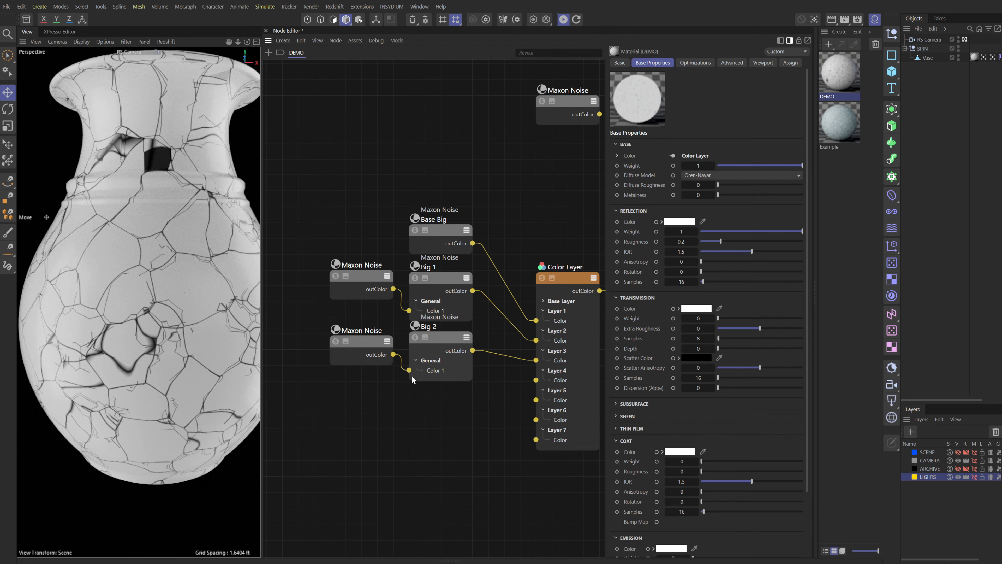
# Step: Set the Seed of Base Big, Big 1 and Big 2 together to 2
pyautogui.click(446, 233)
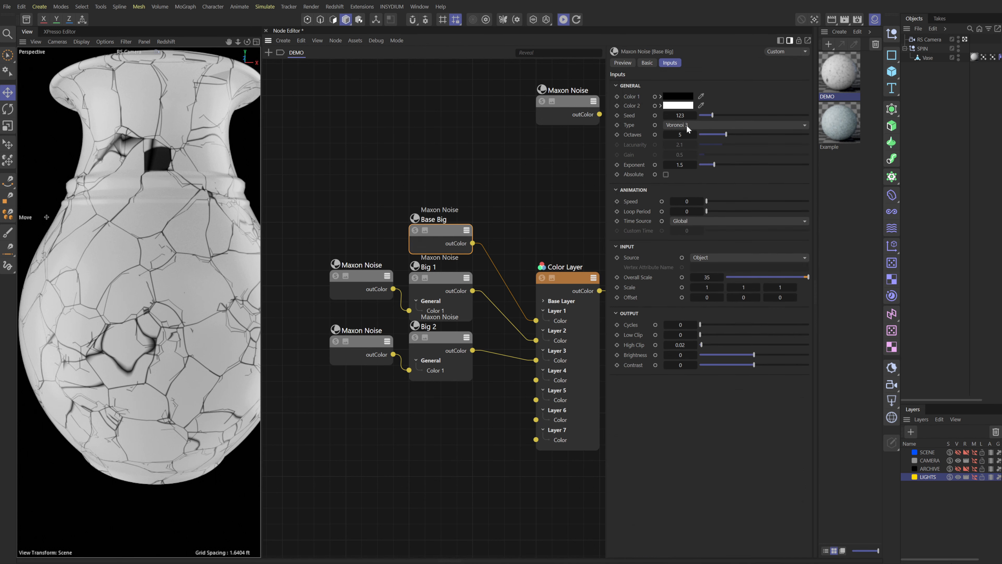
pyautogui.click(432, 304)
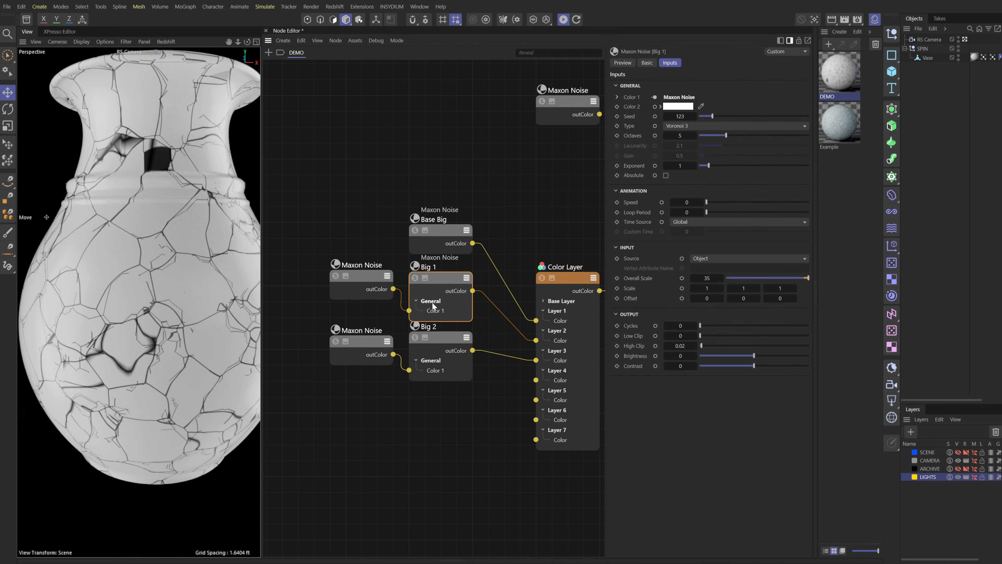
pyautogui.click(439, 347)
pyautogui.click(442, 234)
pyautogui.keyDown('shift'); pyautogui.click(442, 281); pyautogui.keyUp('shift')
pyautogui.keyDown('shift'); pyautogui.click(453, 349); pyautogui.keyUp('shift')
pyautogui.moveTo(713, 106); pyautogui.dragTo(694, 106)
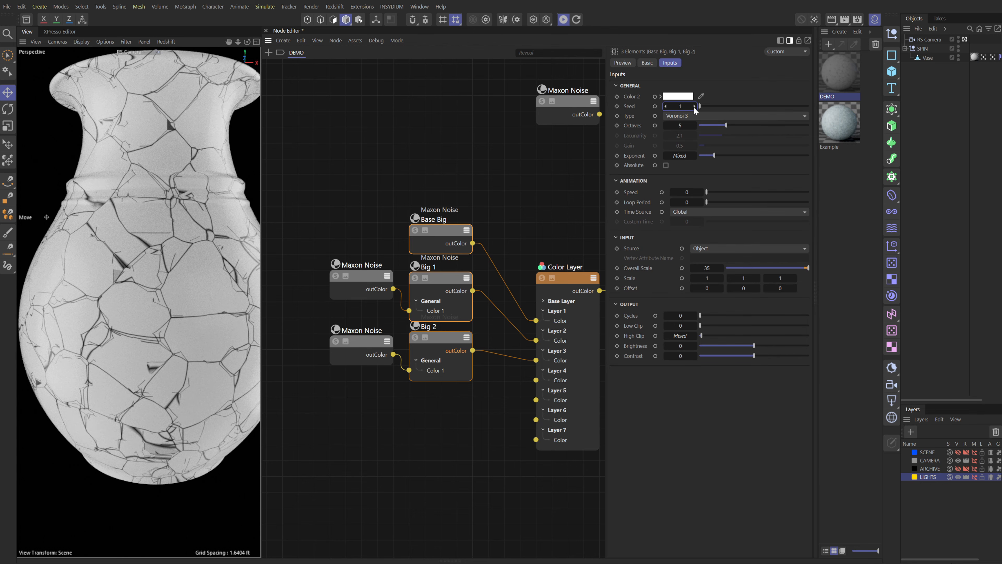
pyautogui.click(694, 106)
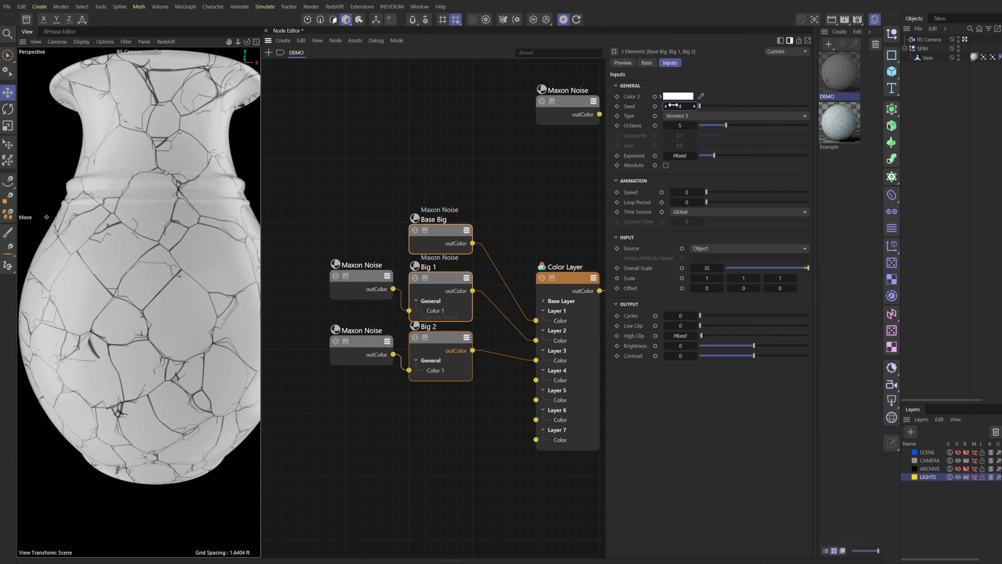
pyautogui.click(666, 106)
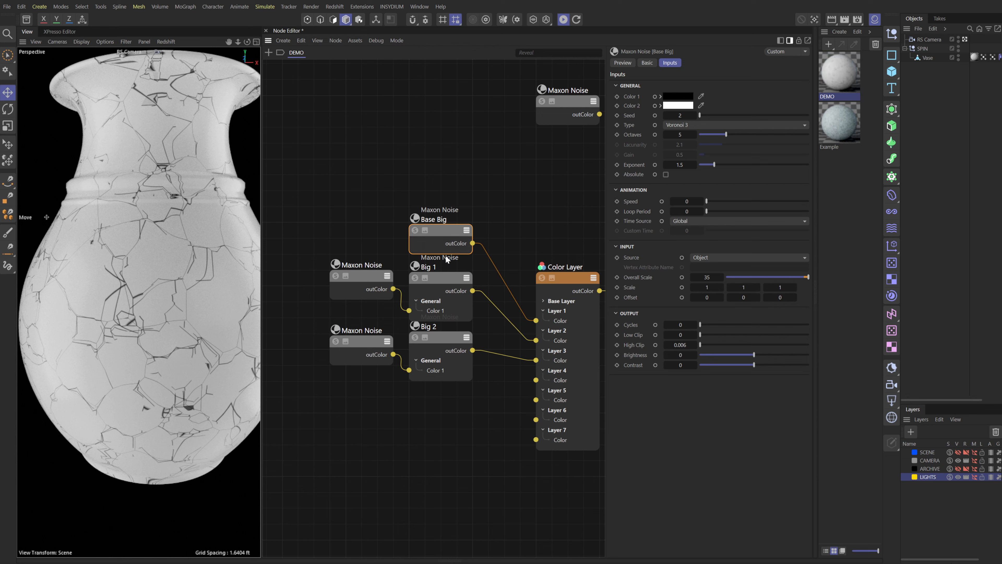
# Step: Collapse Big 1, Big 2 and the Maxon Noise feeding Big 2, and move the connected noise nodes up as a group
pyautogui.click(461, 306)
pyautogui.click(466, 278)
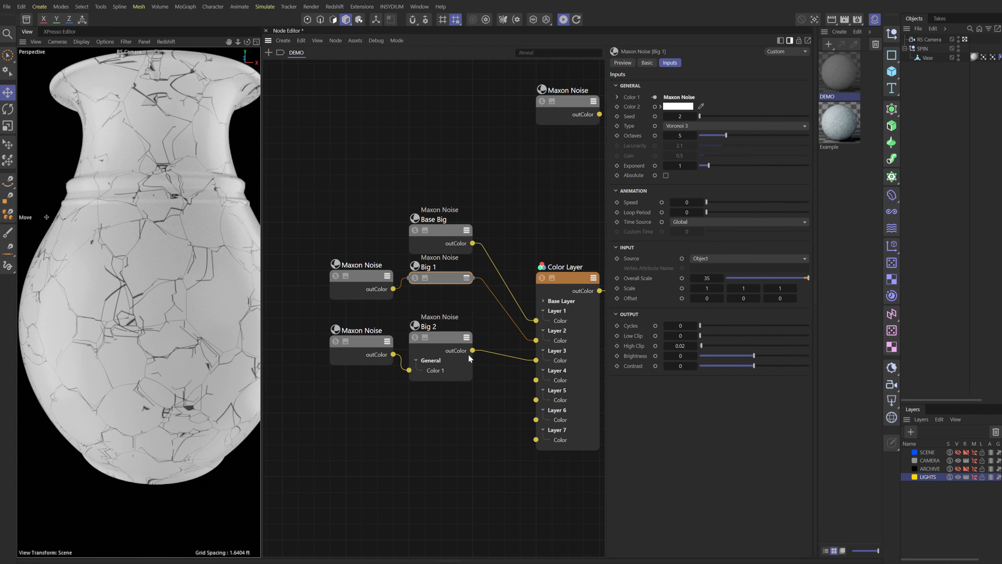
pyautogui.click(466, 338)
pyautogui.moveTo(464, 186); pyautogui.dragTo(327, 372)
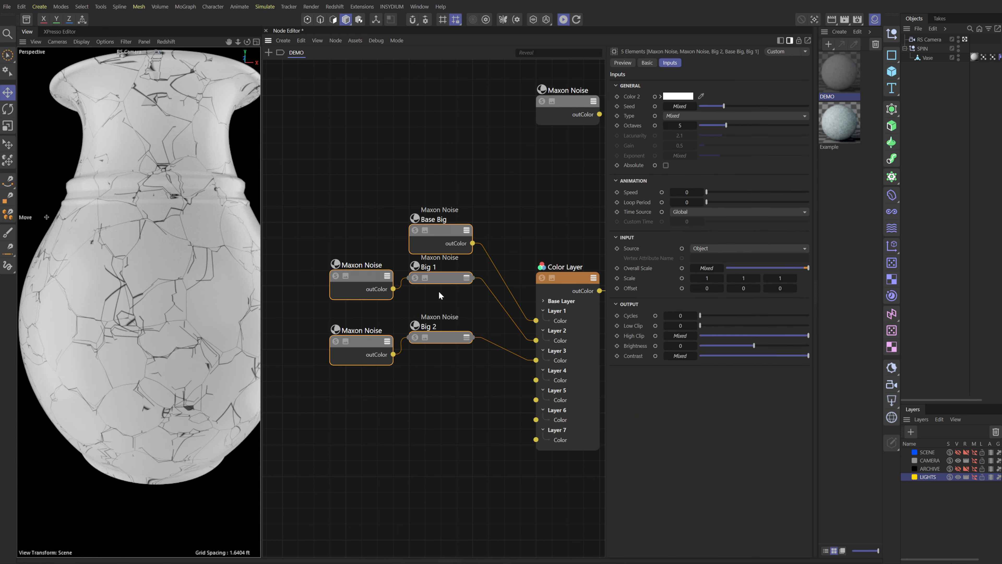
pyautogui.moveTo(445, 218); pyautogui.dragTo(448, 168)
pyautogui.click(387, 276)
# Step: Disable Layer 2 and Layer 3 in the Color Layer node
pyautogui.click(568, 278)
pyautogui.click(669, 246)
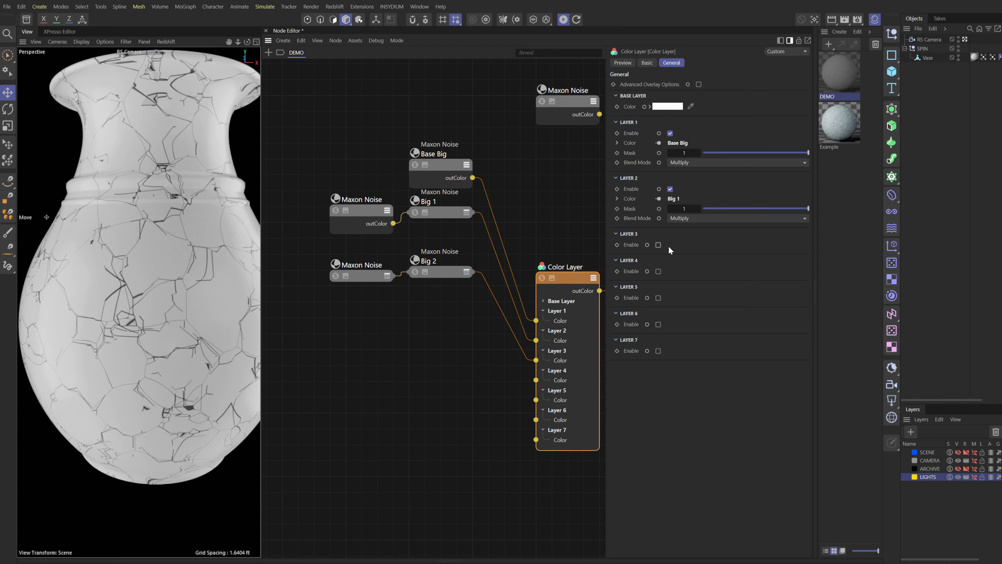
pyautogui.click(408, 288)
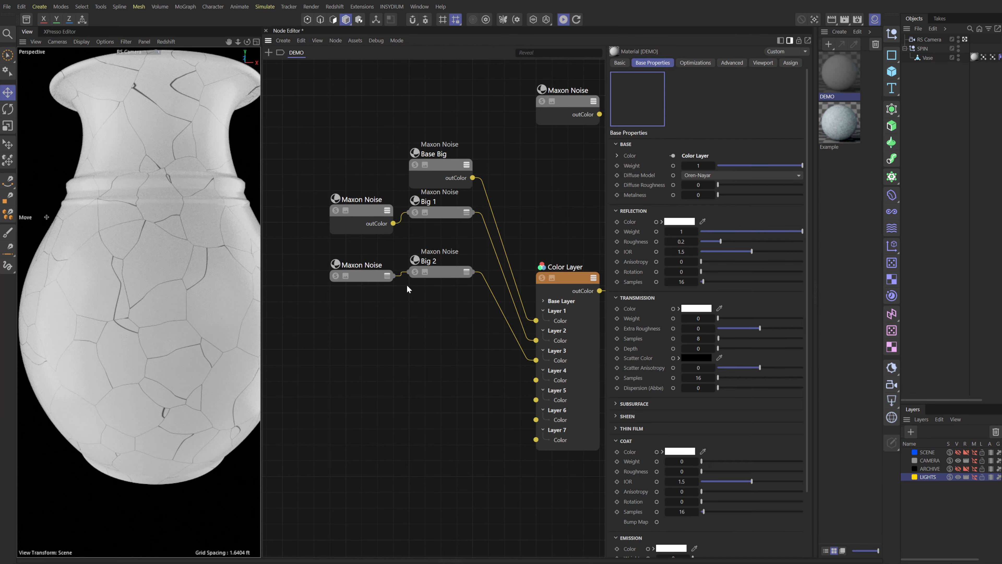
# Step: Duplicate the unconnected Maxon Noise, place the copy below Big 2 and solo it
pyautogui.click(434, 271)
pyautogui.keyDown('ctrl'); pyautogui.moveTo(564, 104); pyautogui.dragTo(439, 330); pyautogui.keyUp('ctrl')
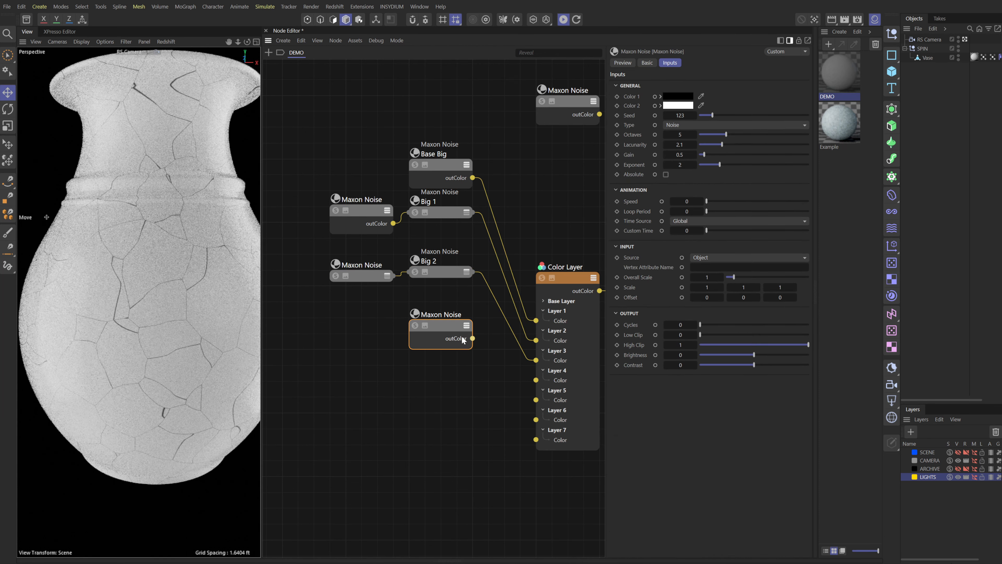
pyautogui.click(414, 325)
# Step: Set the new Maxon Noise to Seed 509, Type Voronoi 3, High Clip 0.012 and Overall Scale 15
pyautogui.moveTo(712, 115); pyautogui.dragTo(755, 115)
pyautogui.click(736, 125)
pyautogui.click(683, 389)
pyautogui.moveTo(808, 344); pyautogui.dragTo(701, 345)
pyautogui.doubleClick(707, 277)
pyautogui.write('30')
pyautogui.press('Return')
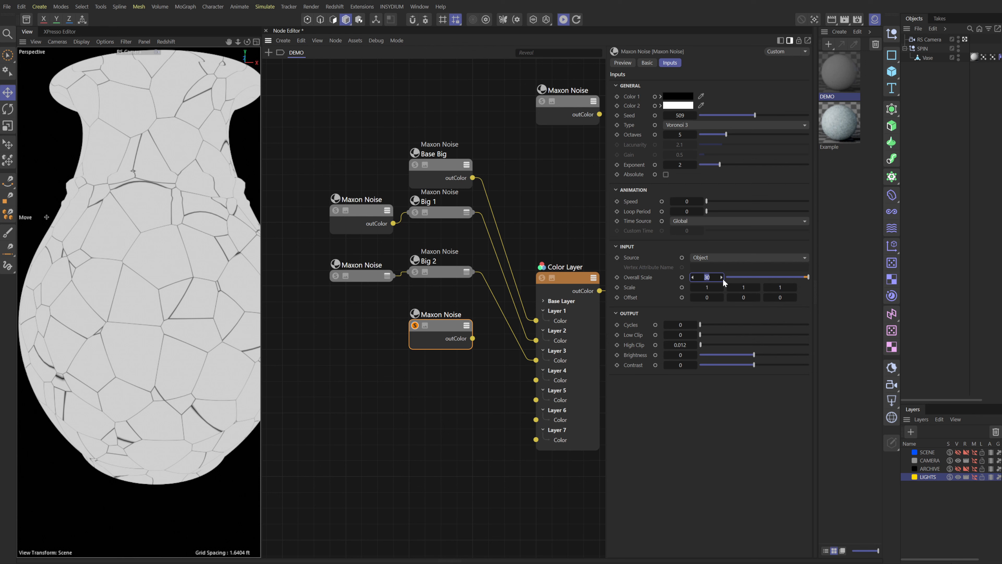
pyautogui.press('Return')
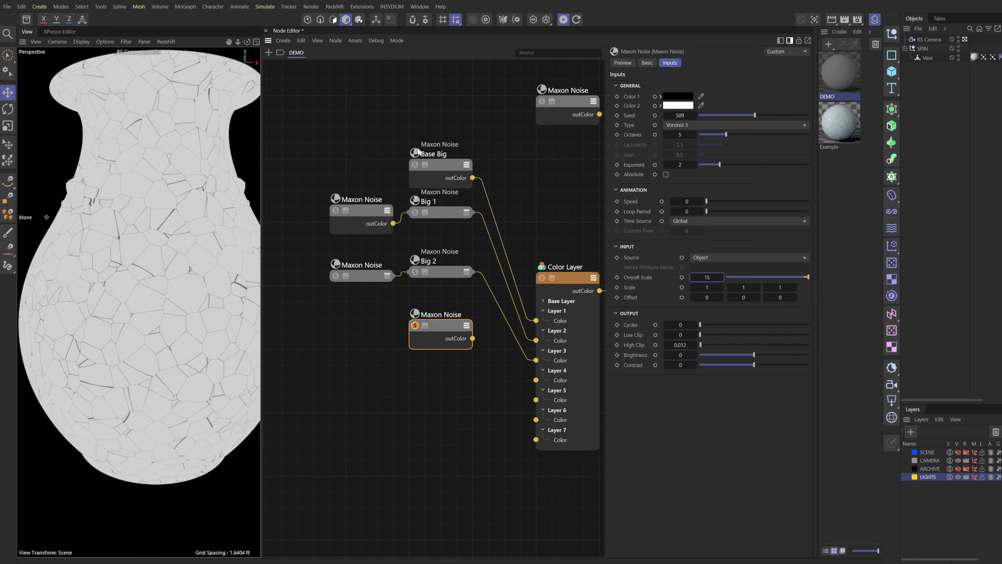
# Step: Unsolo the new Maxon Noise, connect it to the Layer 4 Color input of the Color Layer and enable Layer 4 with Multiply blending
pyautogui.click(415, 165)
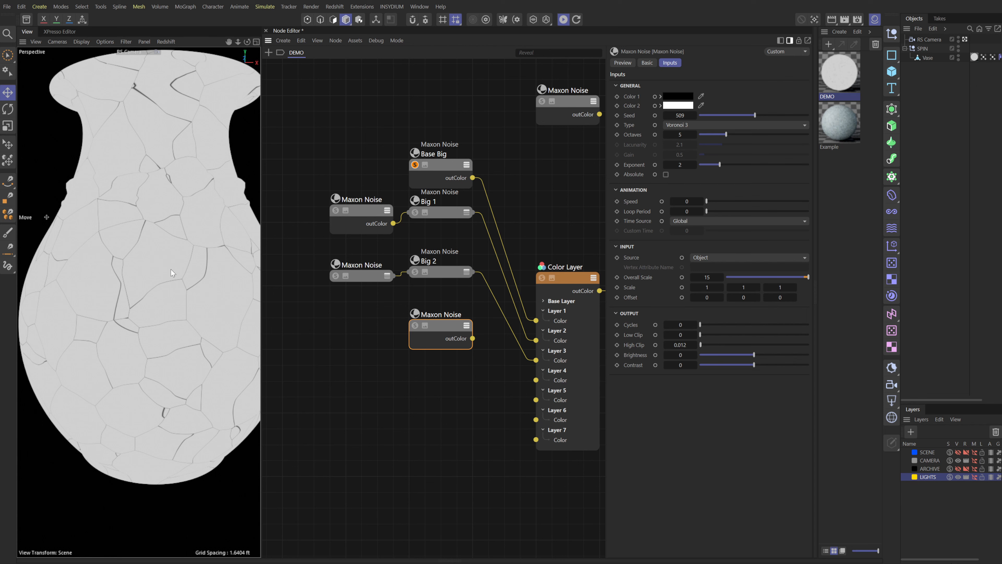
pyautogui.click(414, 325)
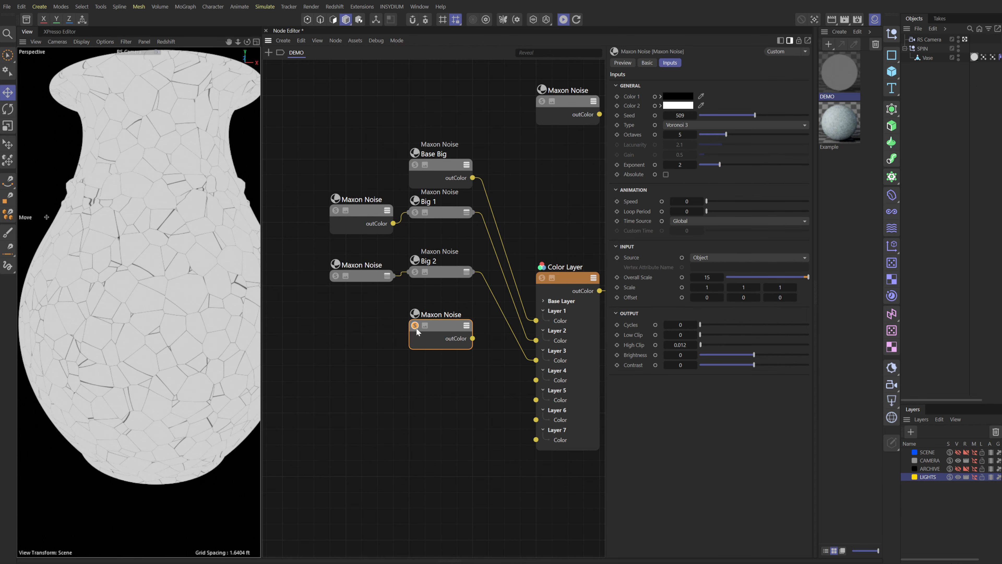
pyautogui.click(415, 326)
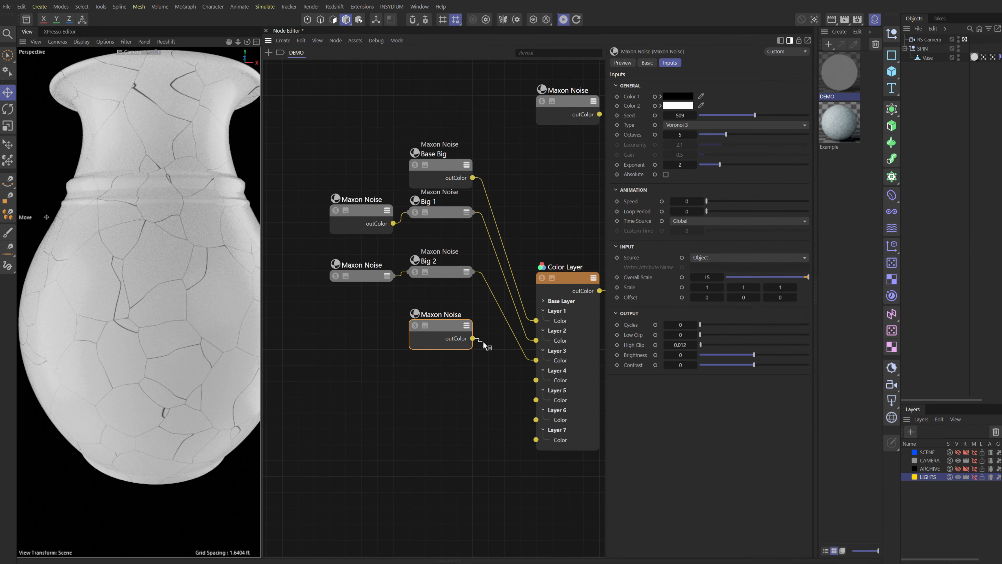
pyautogui.moveTo(472, 338); pyautogui.dragTo(536, 380)
pyautogui.click(554, 385)
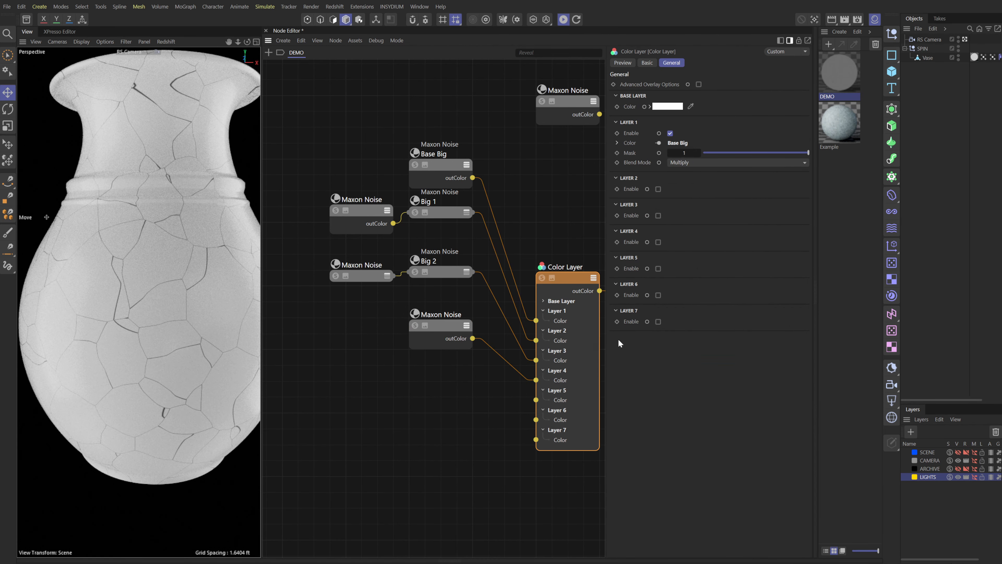
pyautogui.click(658, 242)
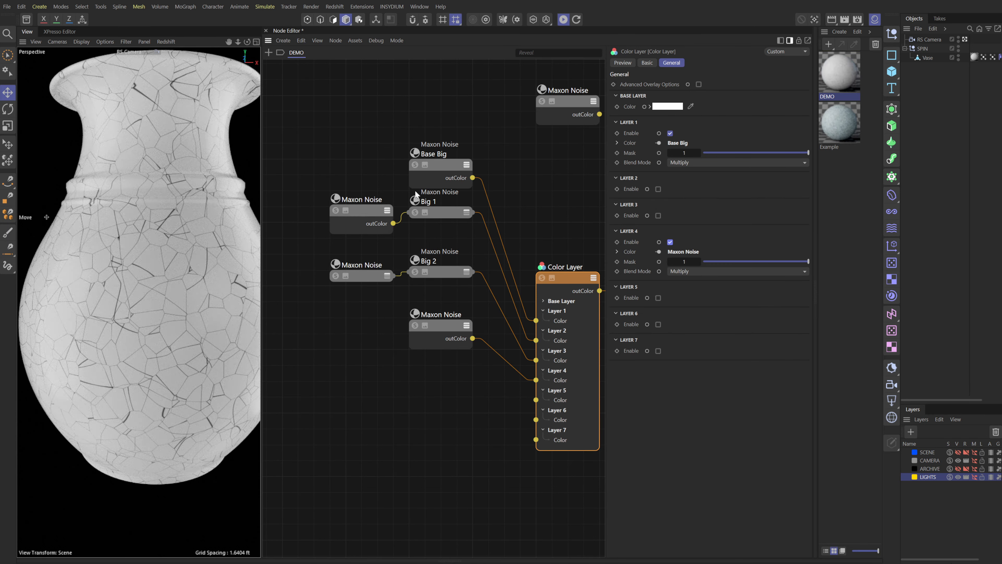
# Step: Duplicate Base Big, place the copy before the new Maxon Noise and rename it Mask
pyautogui.click(441, 172)
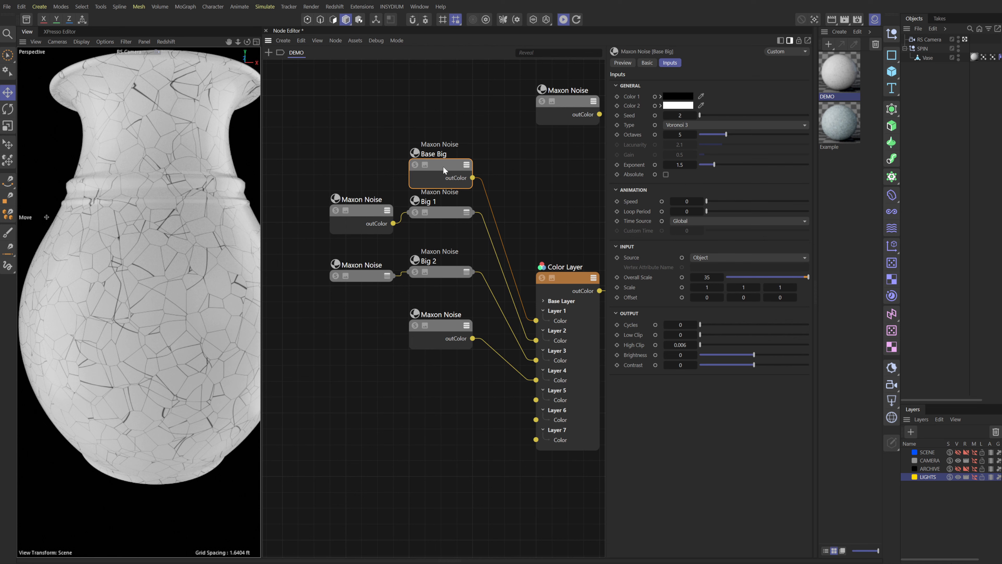
pyautogui.keyDown('ctrl'); pyautogui.moveTo(443, 166); pyautogui.dragTo(323, 339); pyautogui.keyUp('ctrl')
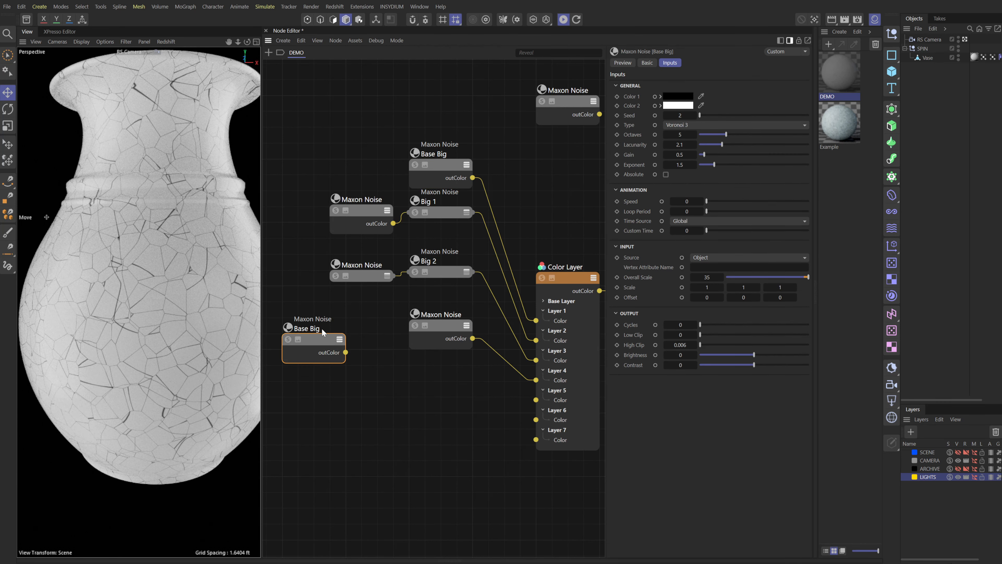
pyautogui.doubleClick(322, 328)
pyautogui.write('Mask')
pyautogui.press('Return')
# Step: Color the Mask node green and move it slightly closer to the new Maxon Noise
pyautogui.click(646, 62)
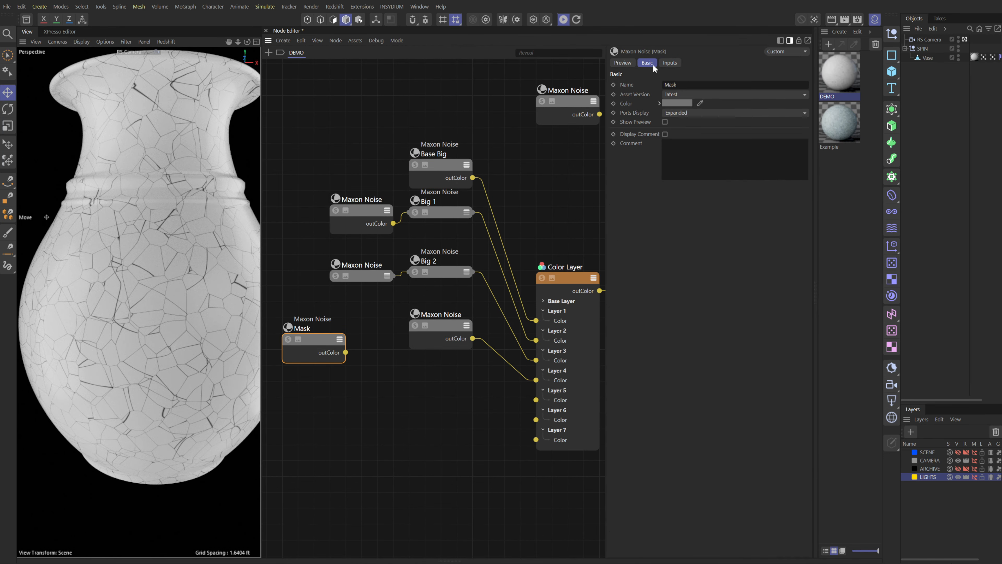
pyautogui.click(677, 103)
pyautogui.click(648, 153)
pyautogui.moveTo(648, 153); pyautogui.dragTo(651, 151)
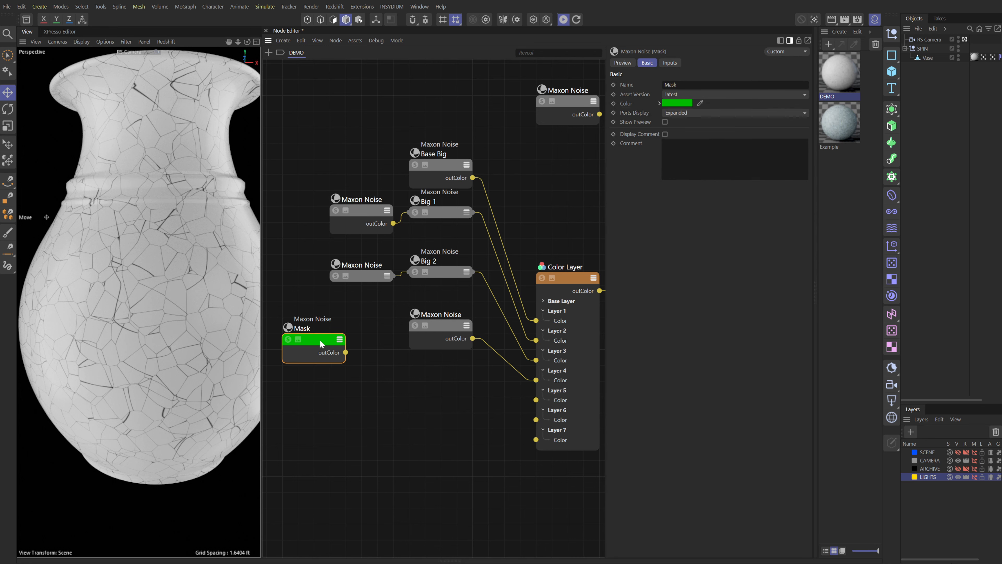
pyautogui.moveTo(320, 340); pyautogui.dragTo(339, 357)
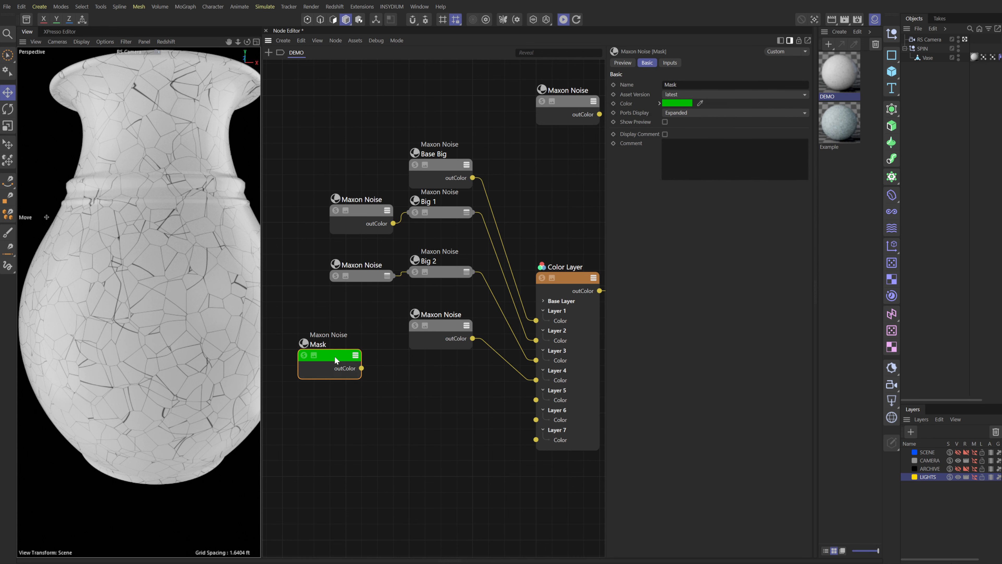
# Step: Solo Mask and set its Low Clip to about 0.294 and Contrast to about 0.438
pyautogui.click(303, 355)
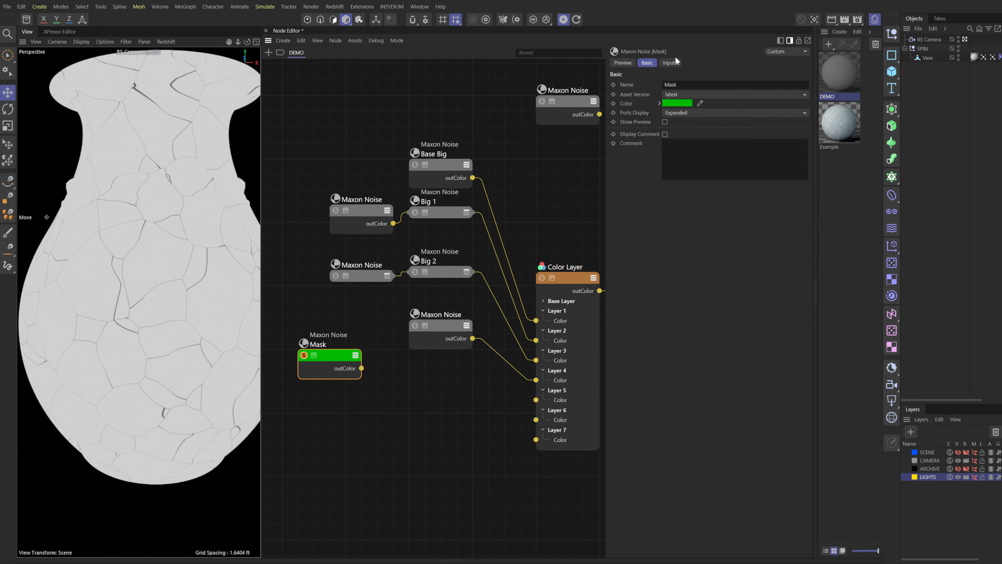
pyautogui.click(670, 63)
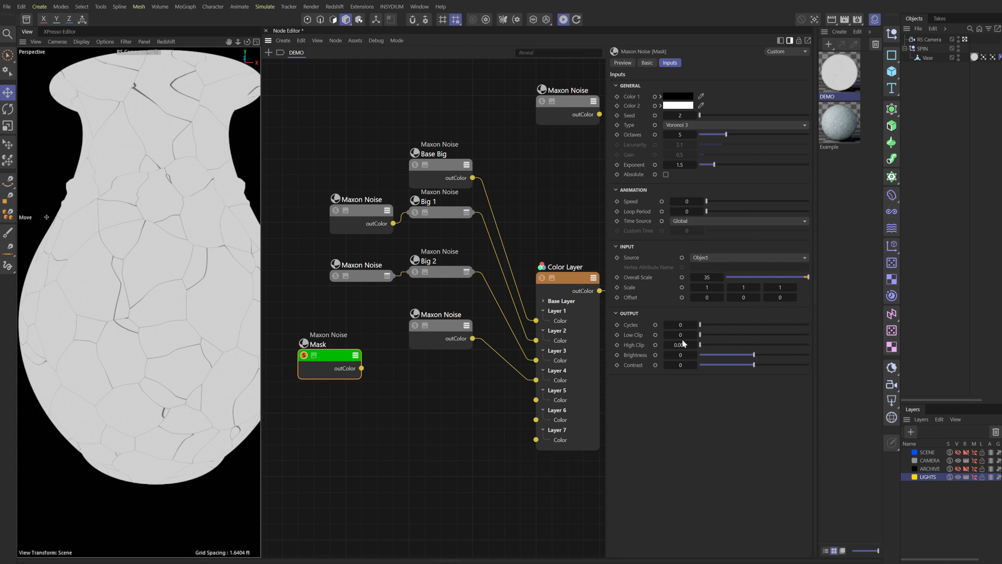
pyautogui.moveTo(705, 335); pyautogui.dragTo(716, 334)
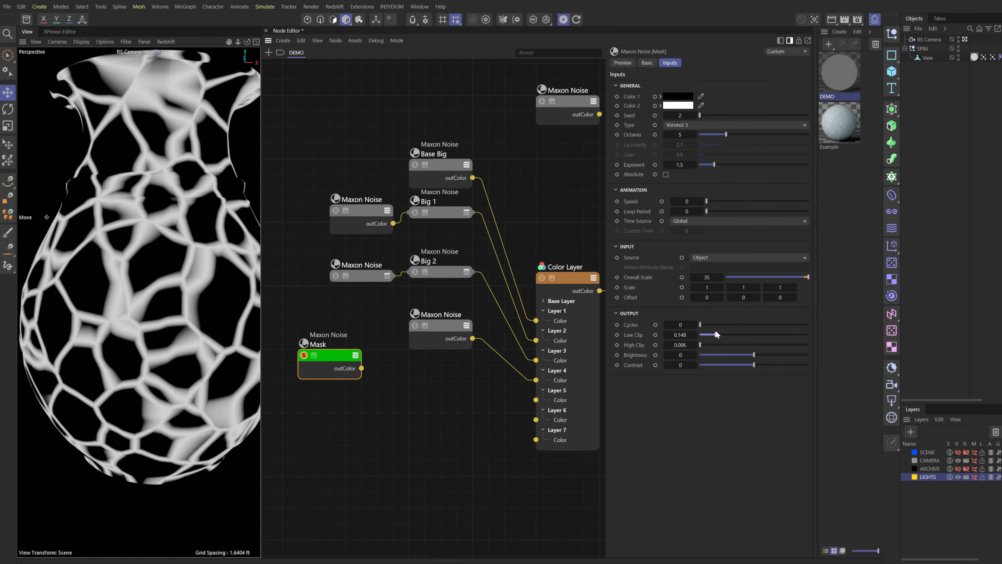
pyautogui.moveTo(716, 332); pyautogui.dragTo(727, 336)
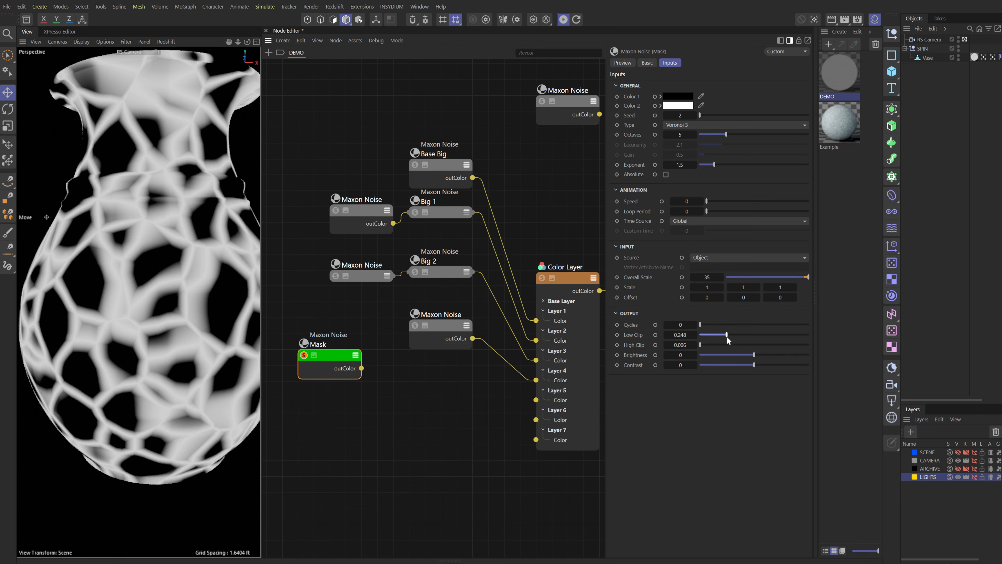
pyautogui.moveTo(770, 365); pyautogui.dragTo(778, 366)
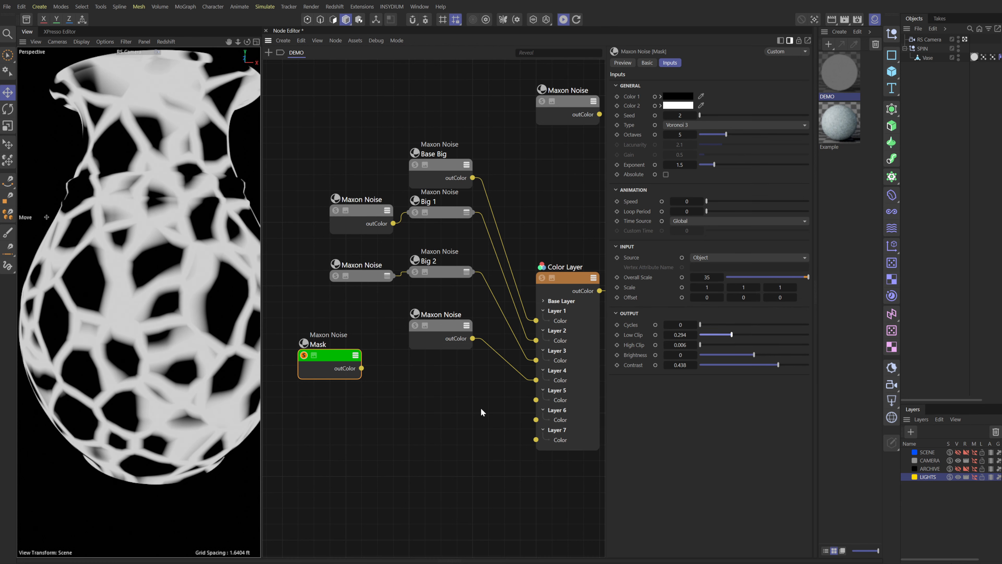
# Step: Select the Maxon Noise connected to Layer 4 of the Color Layer
pyautogui.click(441, 332)
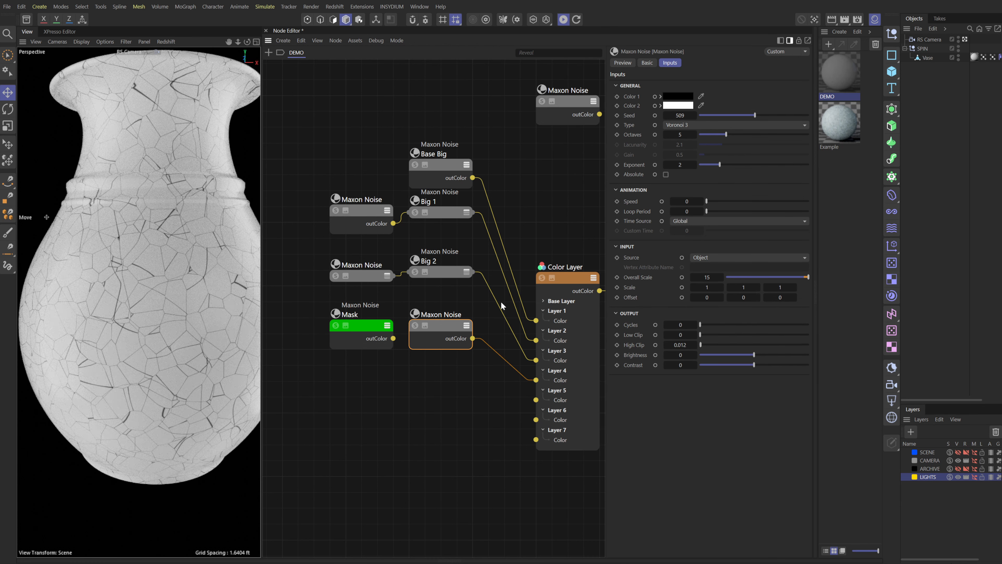
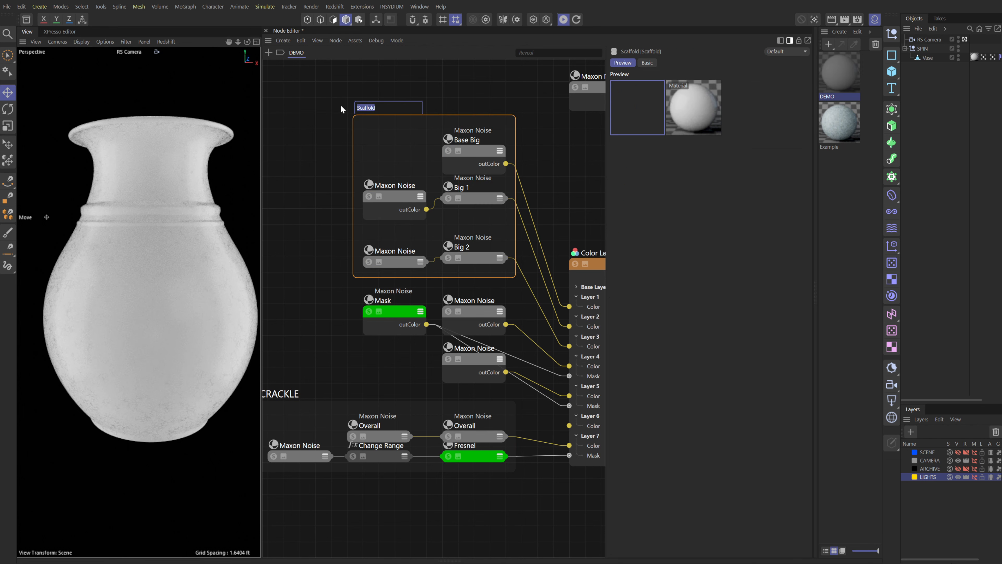
# Step: Name the big-crack scaffold Main Cracks and frame the Mask and the two smaller Maxon Noises in a Sub Cracks scaffold
pyautogui.write('Main Cracks')
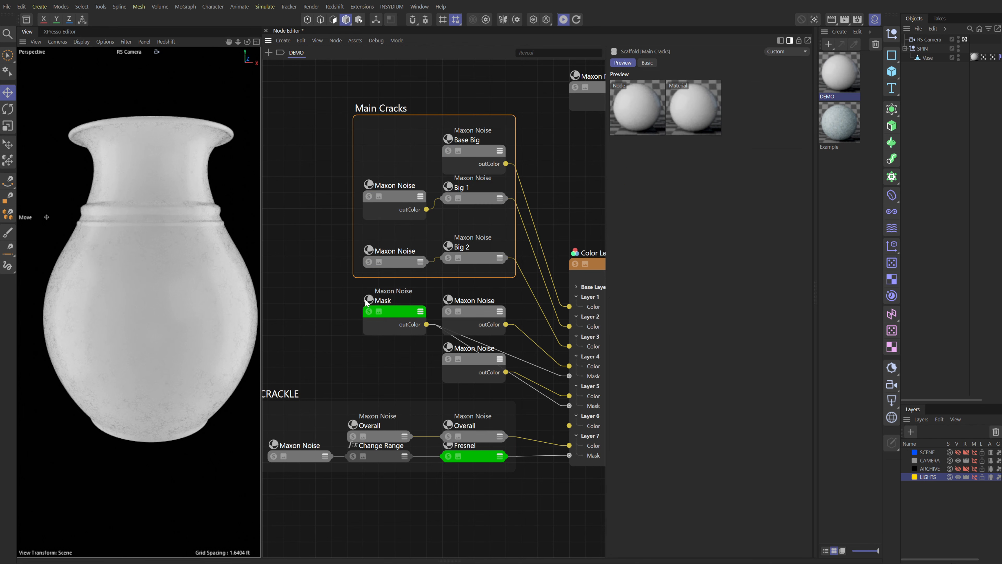
pyautogui.moveTo(338, 289); pyautogui.dragTo(509, 380)
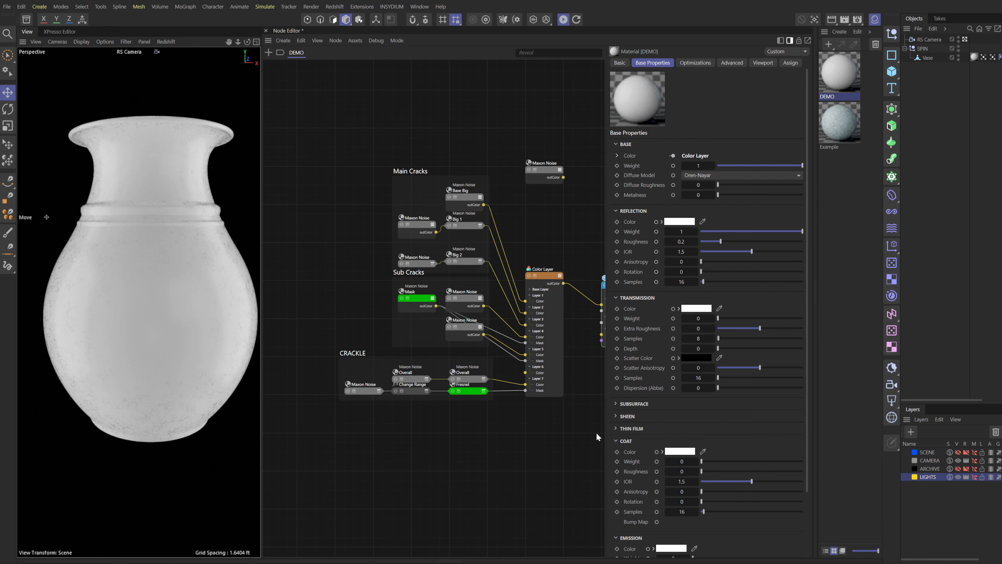
# Step: Add a Bump Map node and connect it to the RS Standard's Bump Map input, spacing the material away from the Color Layer
pyautogui.scroll(5, 580, 397)
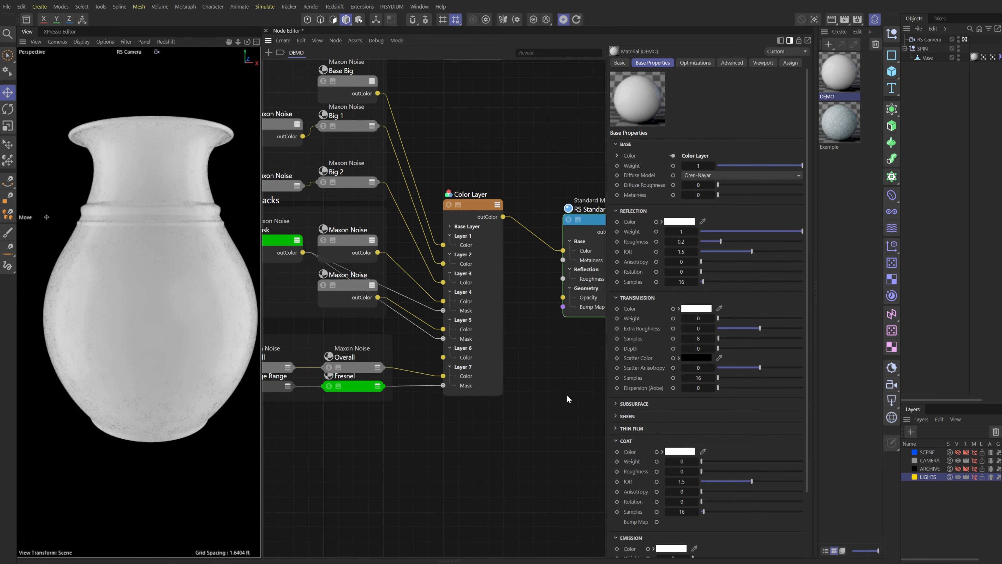
pyautogui.hotkey('shift', 'c')
pyautogui.write('bum')
pyautogui.doubleClick(596, 357)
pyautogui.moveTo(567, 434); pyautogui.dragTo(434, 435, button='middle')
pyautogui.moveTo(454, 219); pyautogui.dragTo(573, 219)
pyautogui.moveTo(445, 421); pyautogui.dragTo(550, 307)
pyautogui.click(400, 409)
# Step: Solo the Color Layer and enable its Layers 1 to 5, collapsing the unused Layer 6 settings
pyautogui.click(316, 205)
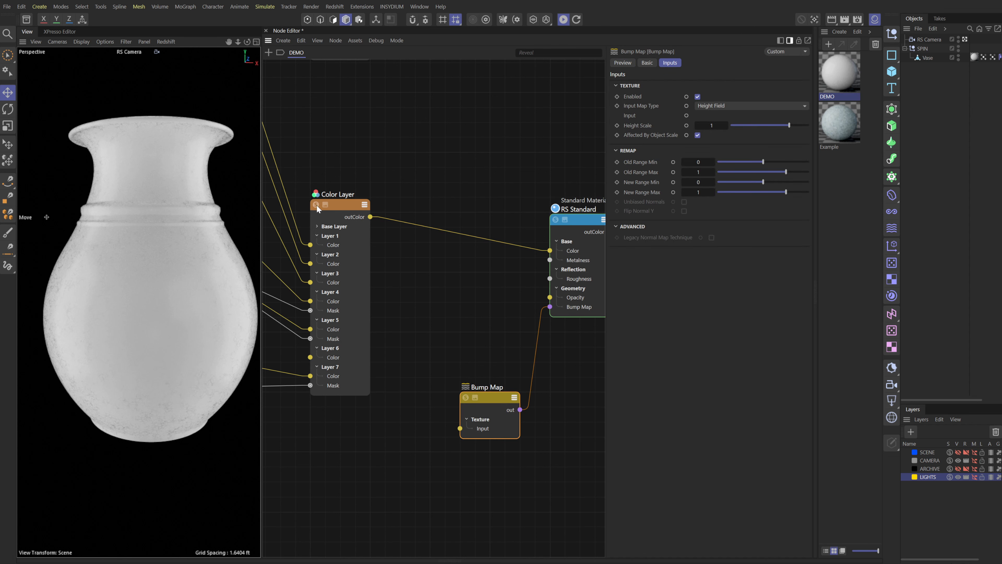
pyautogui.click(348, 204)
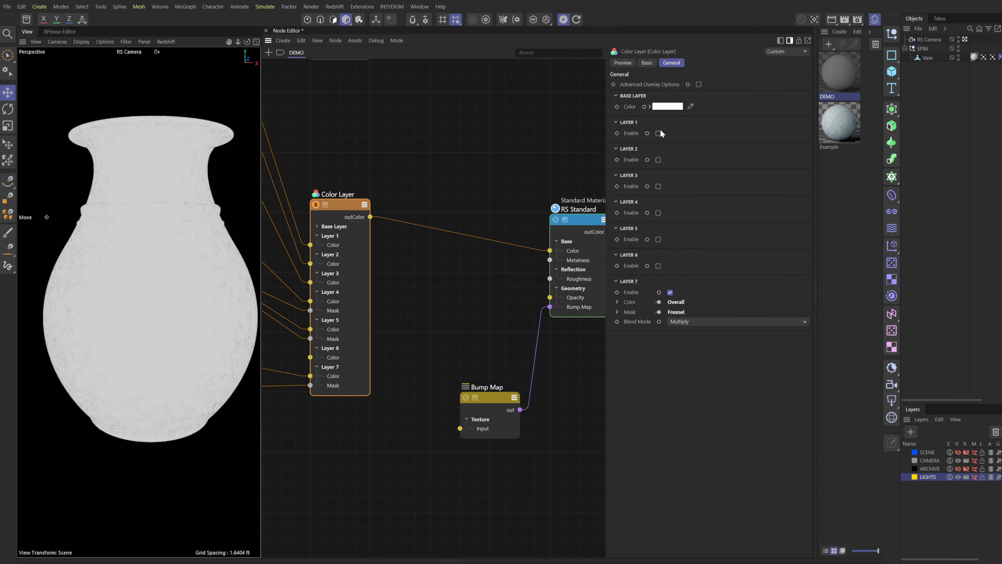
pyautogui.click(669, 133)
pyautogui.click(658, 244)
pyautogui.click(658, 300)
pyautogui.click(658, 356)
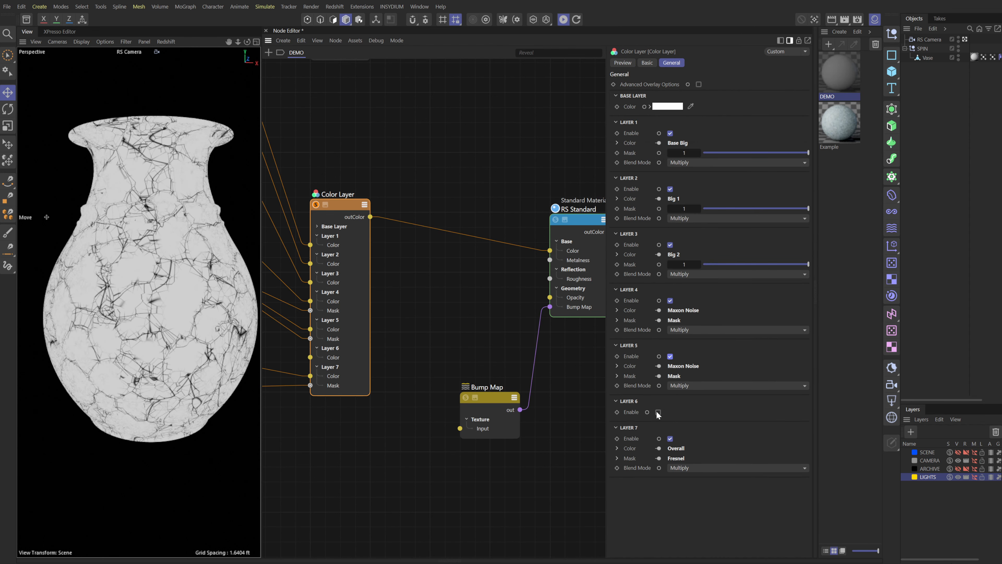
pyautogui.click(629, 402)
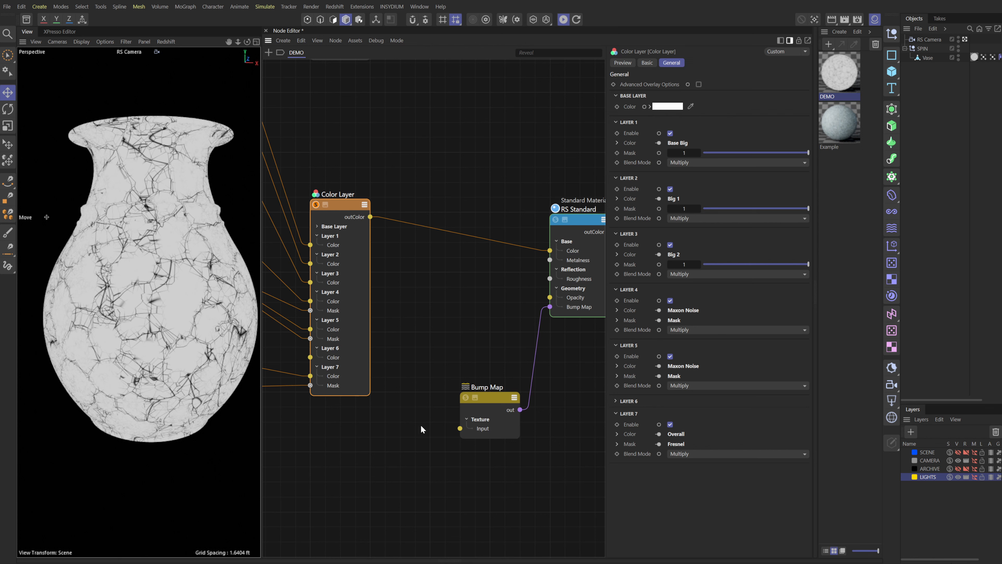
# Step: Route the Color Layer into the Bump Map through a new Color Change Range with New Range Max at 50% gray
pyautogui.doubleClick(423, 339)
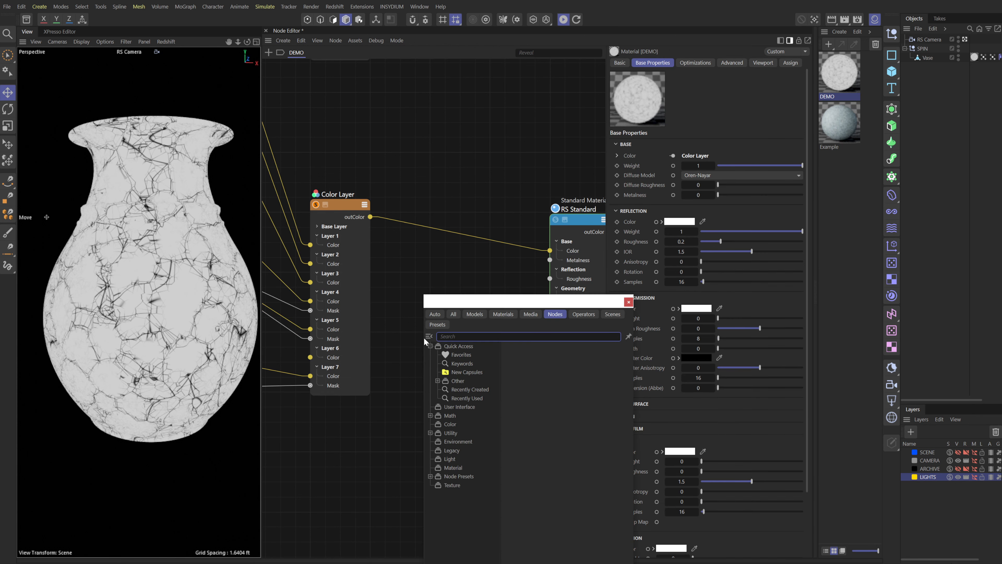
pyautogui.write('change')
pyautogui.press('Return')
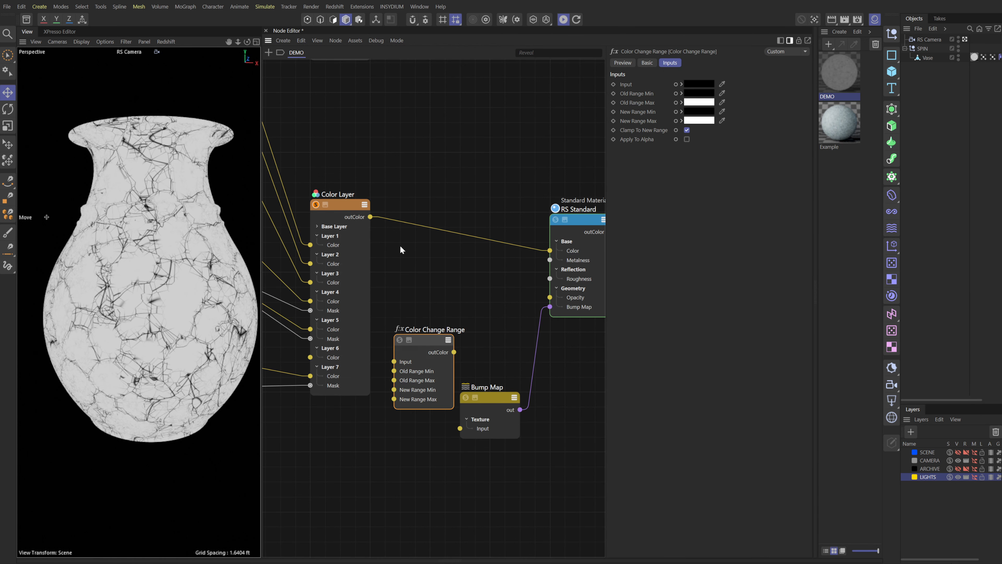
pyautogui.click(371, 217)
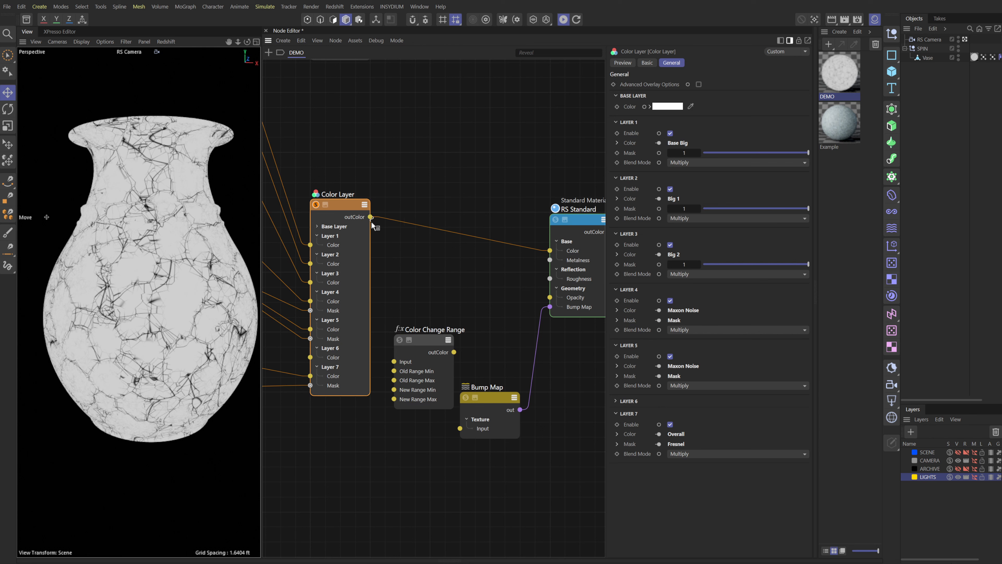
pyautogui.moveTo(372, 221); pyautogui.dragTo(460, 427)
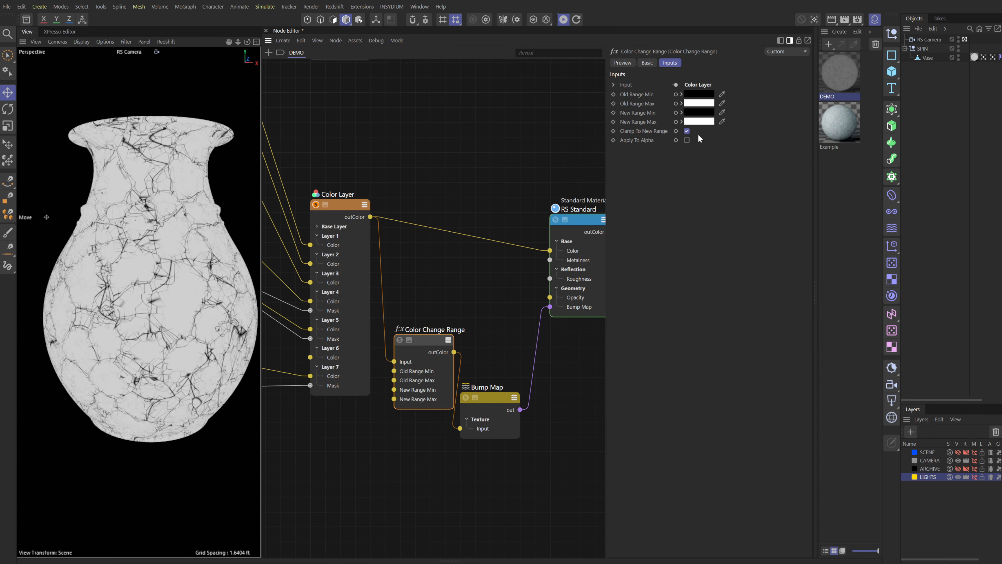
pyautogui.click(698, 121)
pyautogui.moveTo(760, 227); pyautogui.dragTo(753, 227)
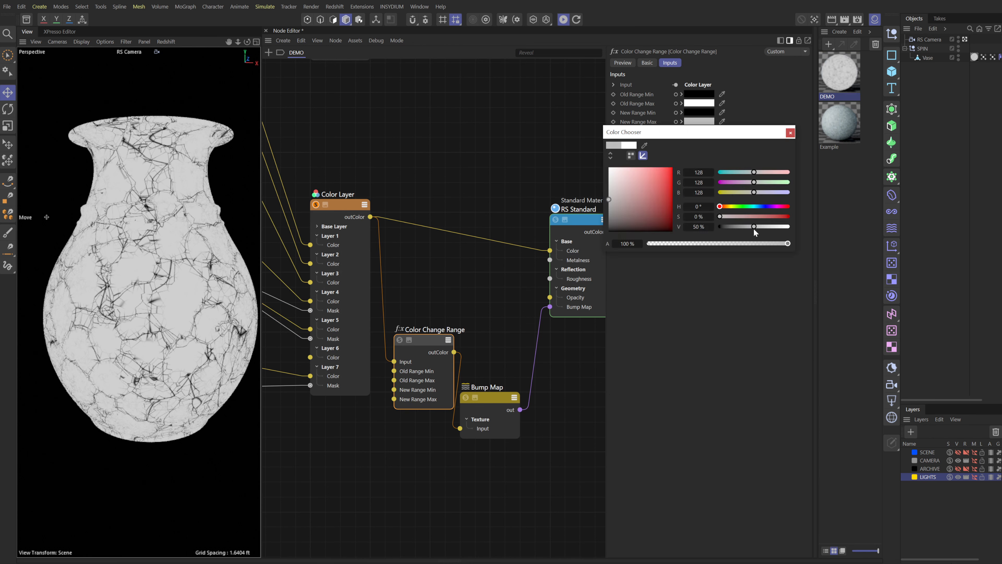
# Step: Collapse the Color Change Range and Bump Map nodes and align them side by side below the material
pyautogui.click(448, 340)
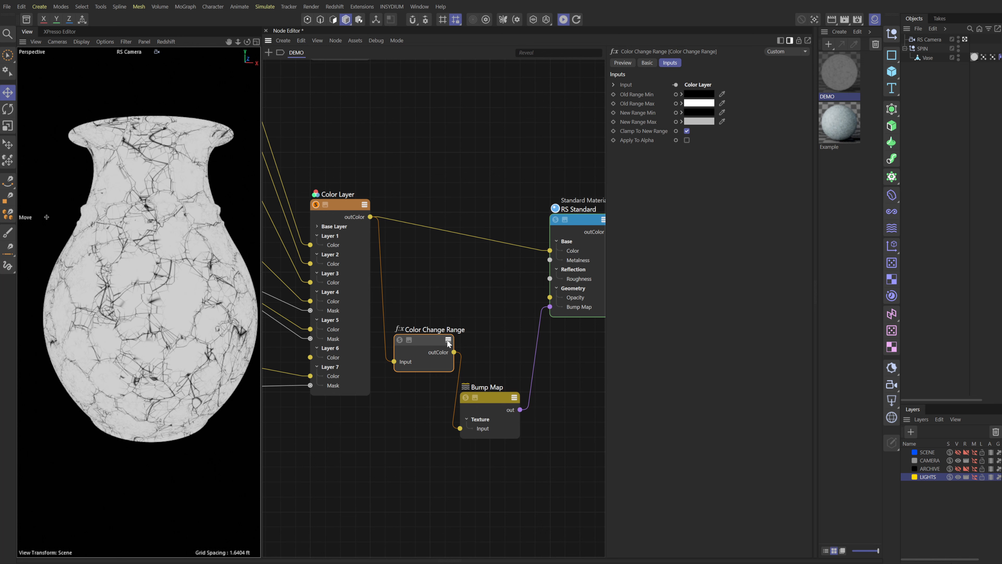
pyautogui.click(447, 339)
pyautogui.moveTo(432, 337); pyautogui.dragTo(428, 424)
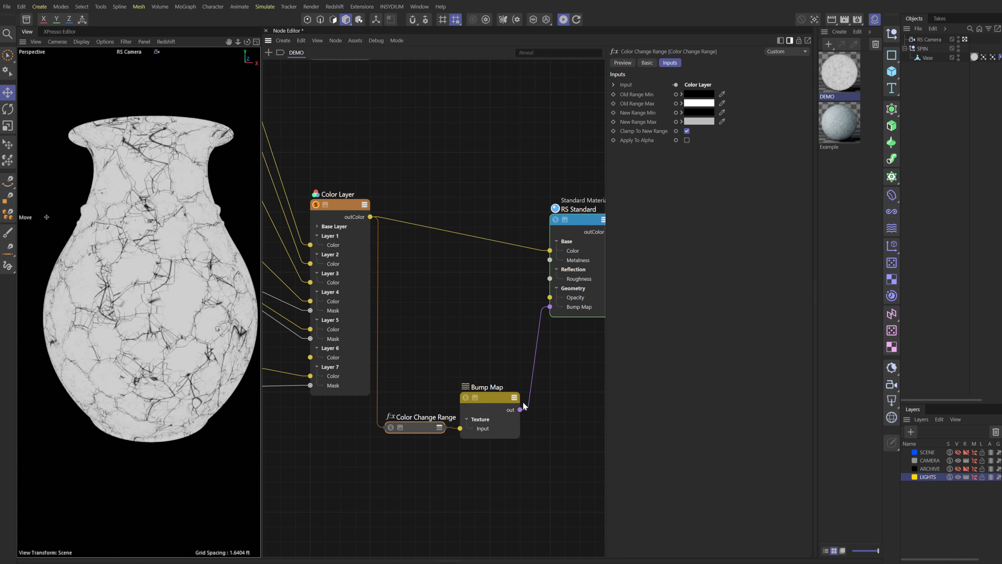
pyautogui.click(514, 398)
pyautogui.moveTo(503, 398); pyautogui.dragTo(519, 427)
pyautogui.moveTo(422, 428); pyautogui.dragTo(436, 428)
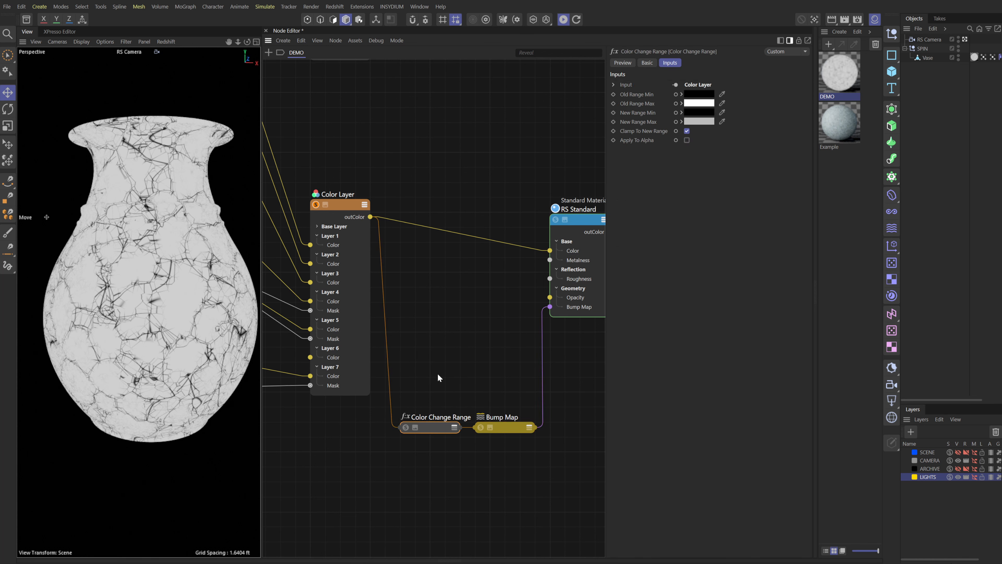
# Step: Remove the connection between the Color Layer and the RS Standard's Base Color
pyautogui.click(503, 244)
pyautogui.press('Delete')
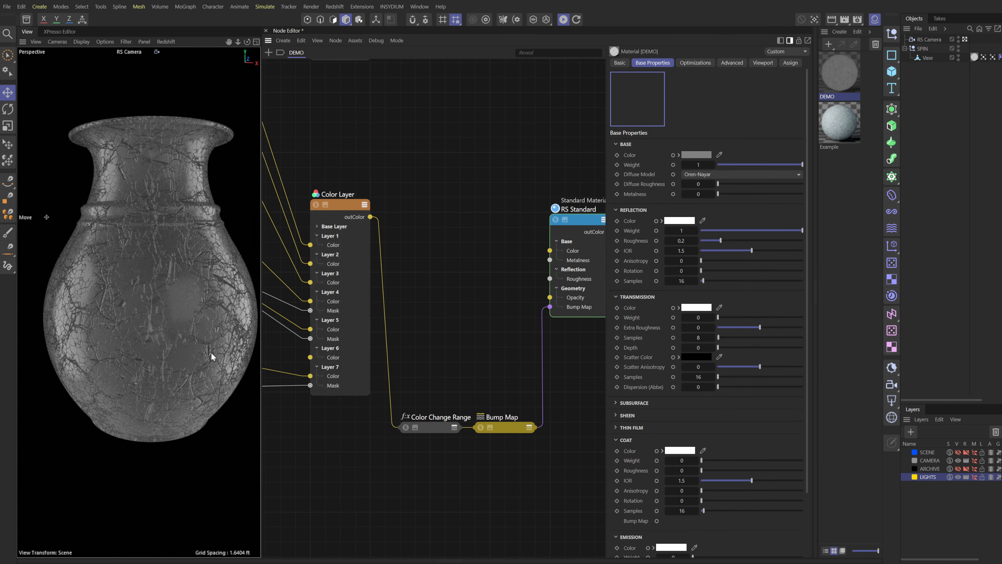
# Step: Set the Bump Map's Height Scale to 0.05 and check the cracks close up on the vase
pyautogui.click(505, 430)
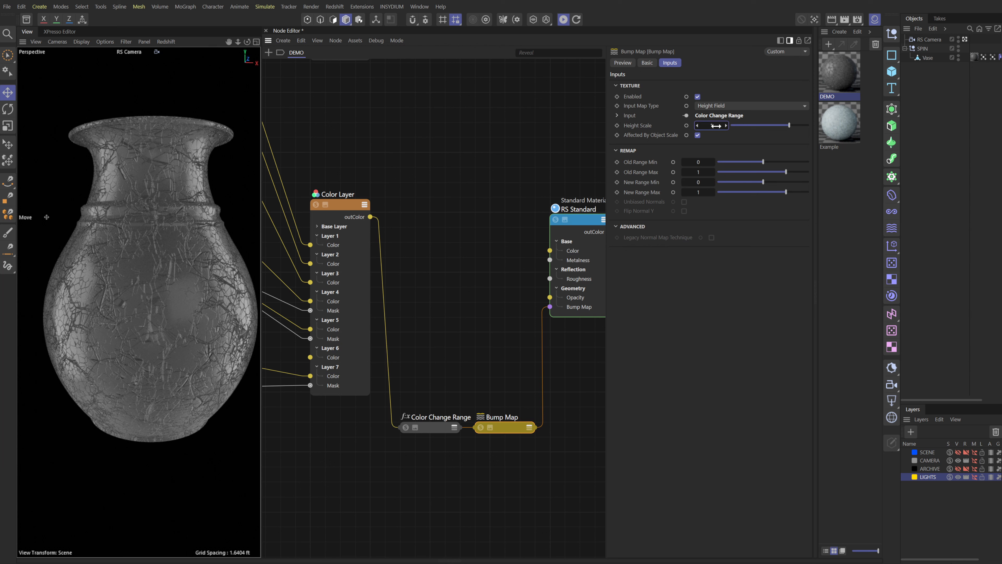
pyautogui.doubleClick(716, 126)
pyautogui.write('.1')
pyautogui.press('Return')
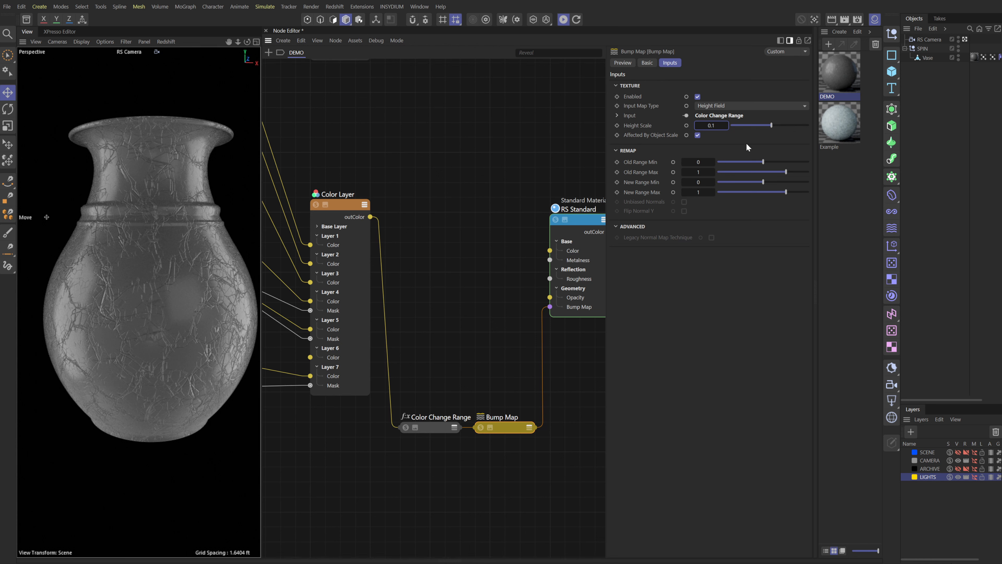
pyautogui.press('Down')
pyautogui.press('Down')
pyautogui.press('Down')
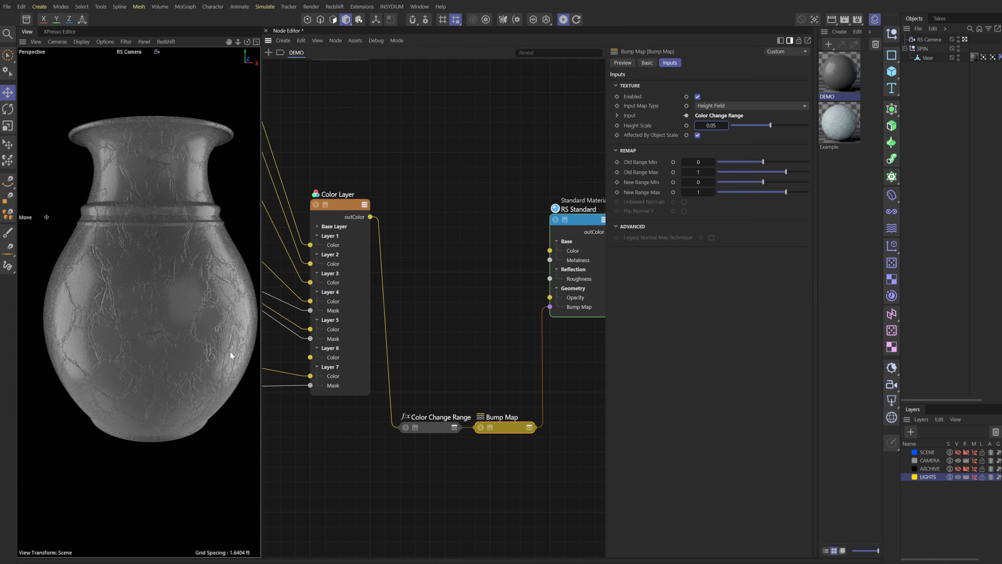
pyautogui.keyDown('alt'); pyautogui.moveTo(230, 343); pyautogui.dragTo(235, 328, button='right'); pyautogui.keyUp('alt')
pyautogui.keyDown('alt'); pyautogui.moveTo(226, 313); pyautogui.dragTo(203, 315); pyautogui.keyUp('alt')
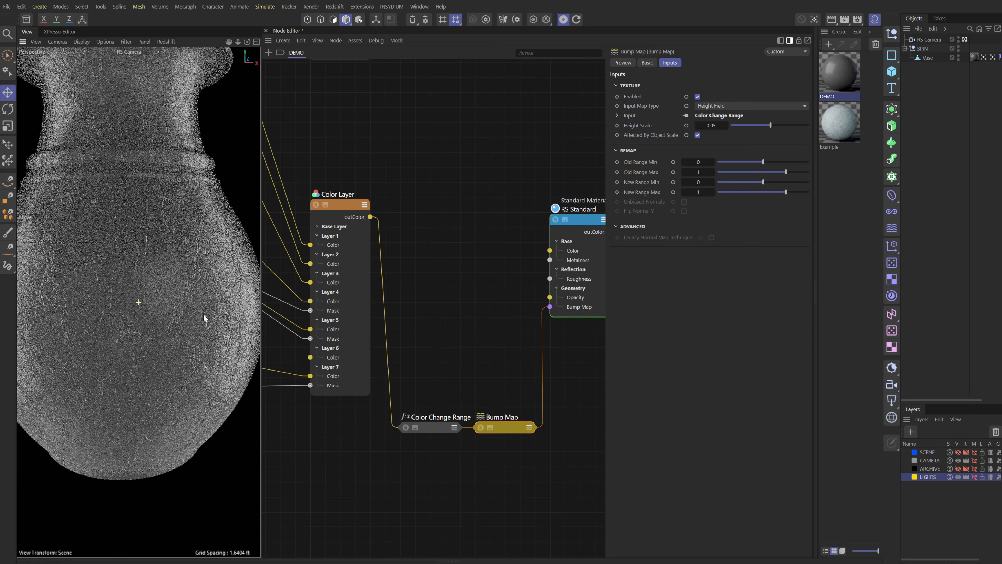
pyautogui.keyDown('alt'); pyautogui.moveTo(203, 315); pyautogui.dragTo(226, 319, button='right'); pyautogui.keyUp('alt')
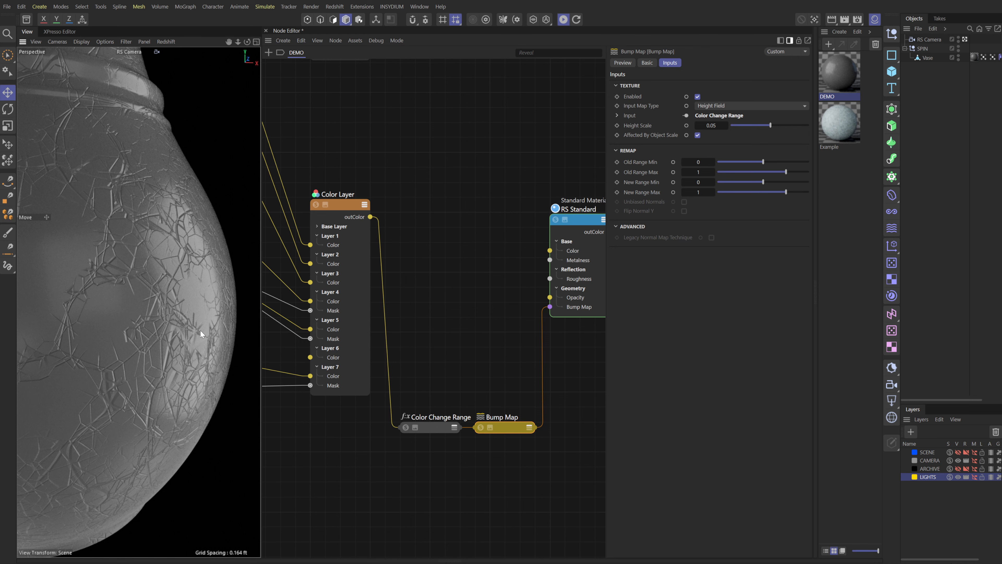
# Step: Set the RS Standard material's Base Color to pure white
pyautogui.keyDown('alt'); pyautogui.moveTo(306, 355); pyautogui.dragTo(458, 371, button='middle'); pyautogui.keyUp('alt')
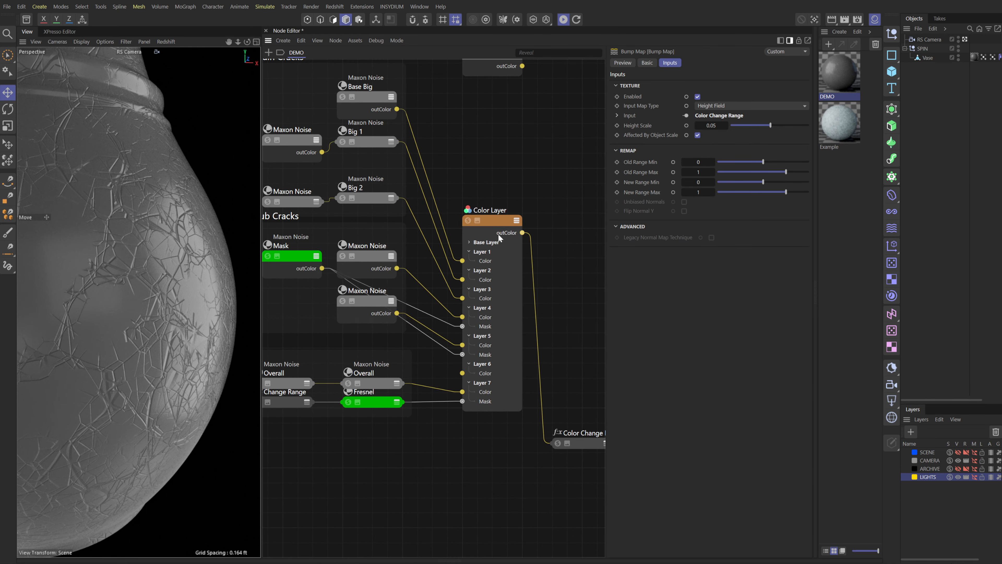
pyautogui.click(491, 223)
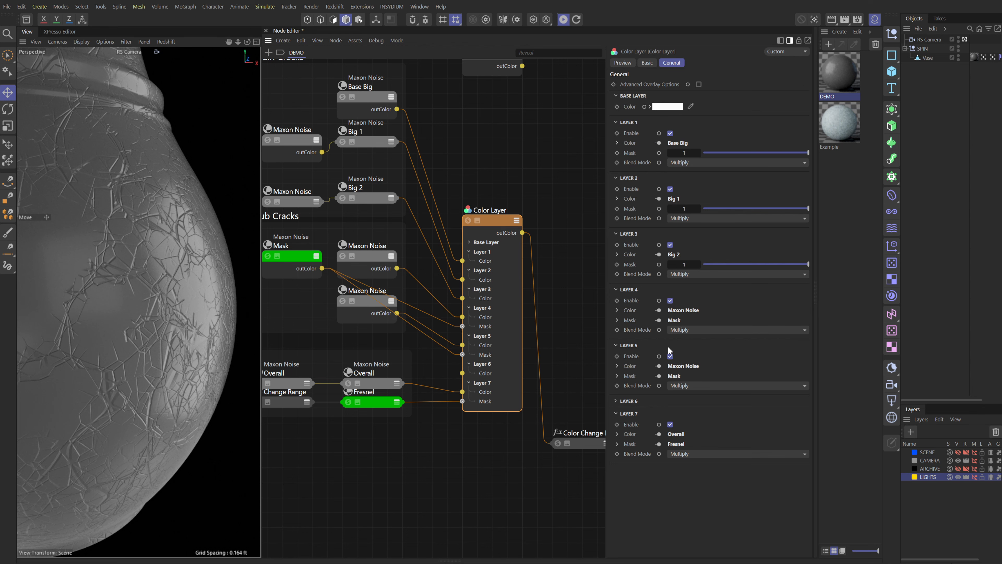
pyautogui.moveTo(548, 372); pyautogui.dragTo(411, 352, button='middle')
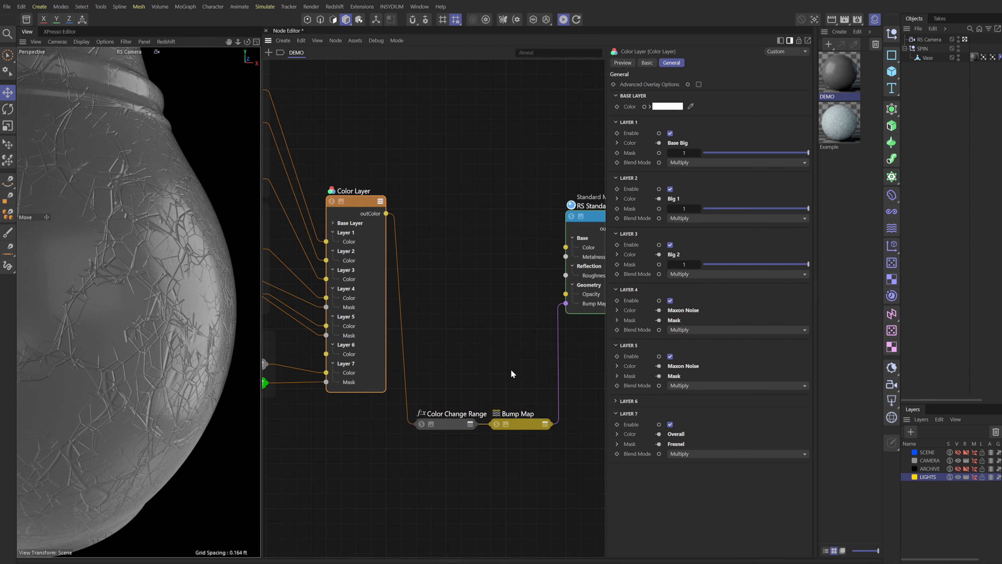
pyautogui.click(593, 207)
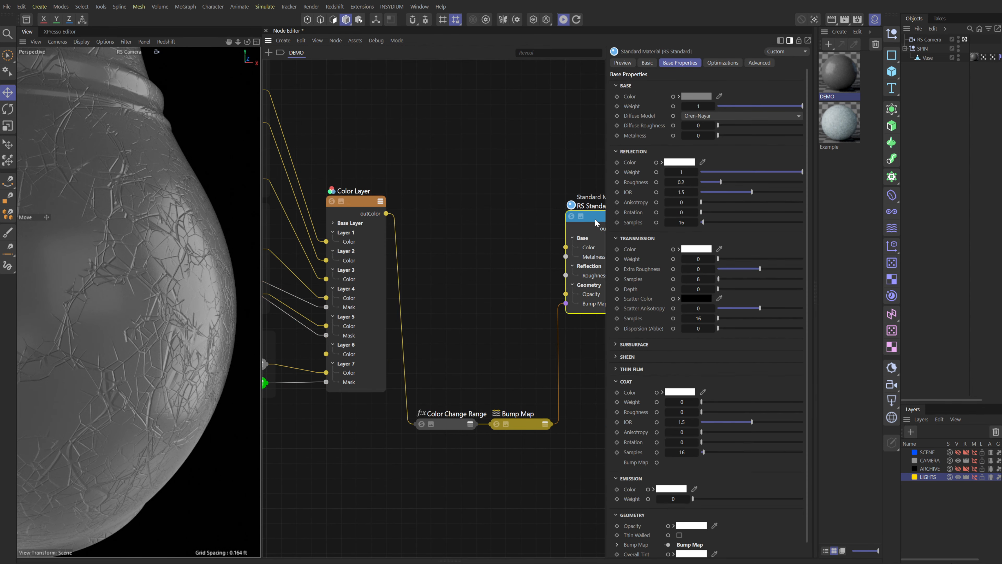
pyautogui.click(696, 96)
pyautogui.moveTo(661, 167); pyautogui.dragTo(605, 141)
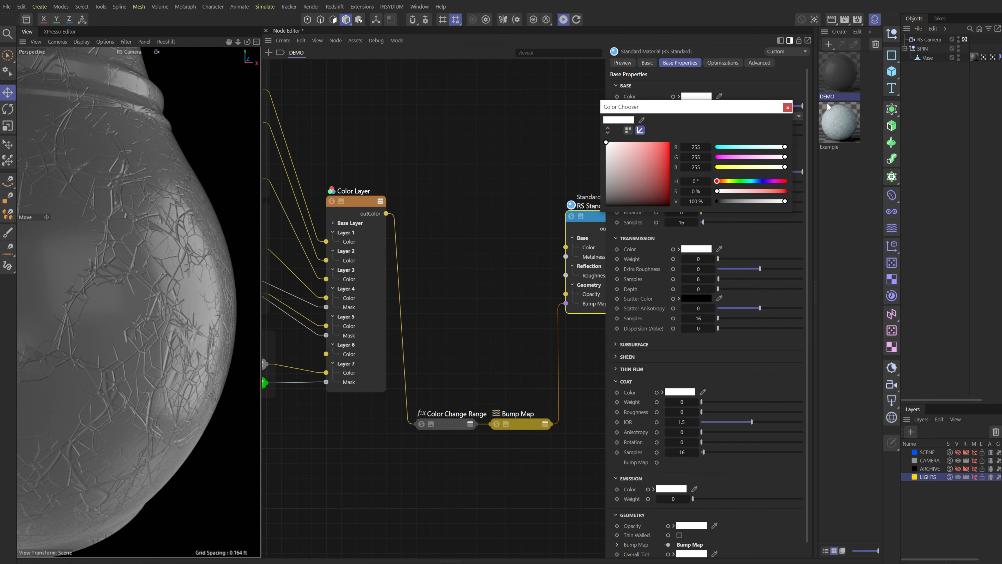
pyautogui.click(788, 108)
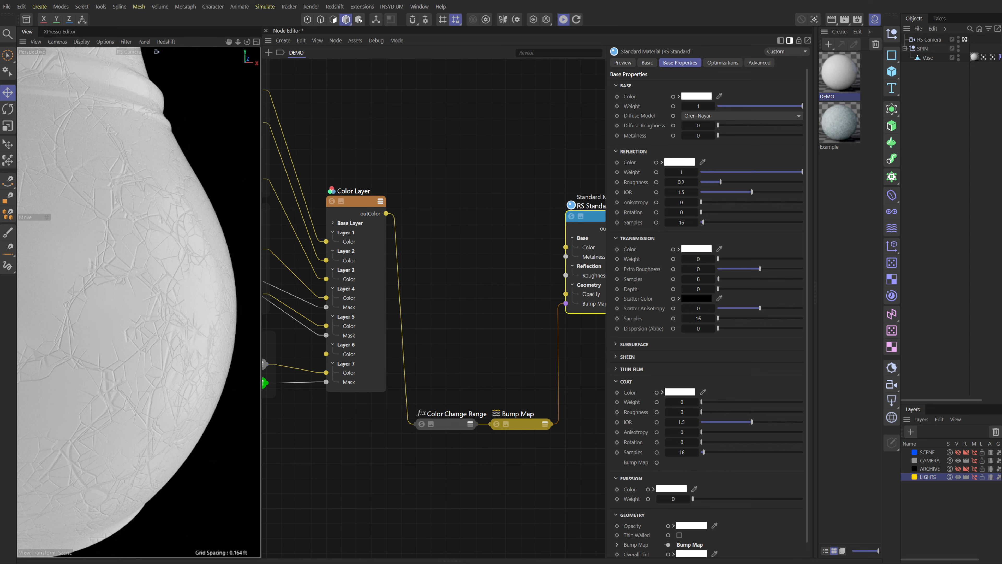
pyautogui.click(504, 363)
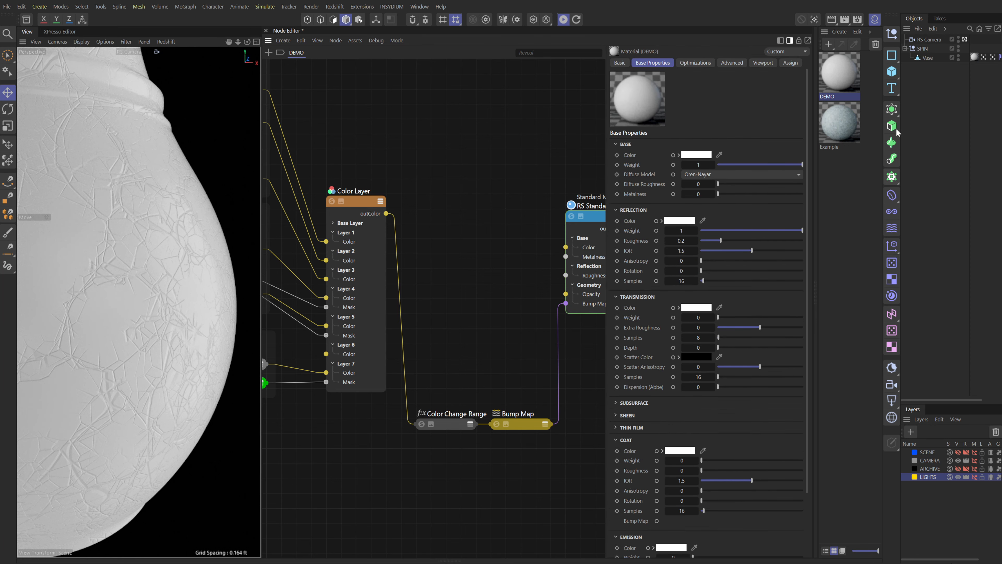
# Step: Add a vertex map to the Vase object
pyautogui.click(927, 58)
pyautogui.rightClick(928, 58)
# Step: Add a second Color Layer node with a white Base Layer and hide its Base Layer port
pyautogui.moveTo(420, 203)
pyautogui.mouseDown()
pyautogui.moveTo(489, 221)
pyautogui.moveTo(494, 190)
pyautogui.moveTo(507, 185)
pyautogui.moveTo(528, 219)
pyautogui.mouseUp()
pyautogui.click(481, 218)
pyautogui.write('clayer')
pyautogui.press('Return')
pyautogui.click(481, 200)
pyautogui.doubleClick(489, 289)
pyautogui.doubleClick(489, 279)
pyautogui.click(667, 106)
pyautogui.moveTo(578, 209); pyautogui.dragTo(576, 152)
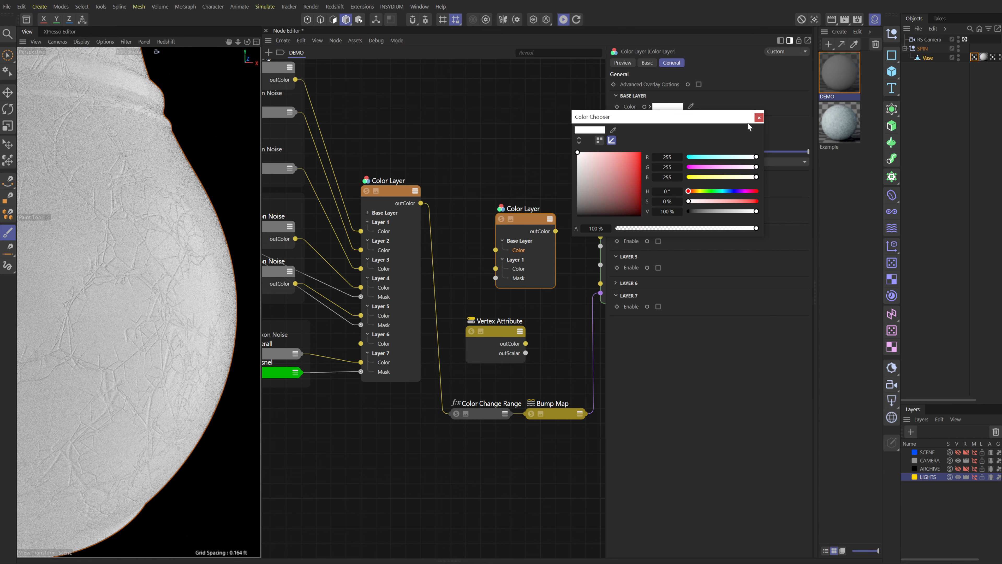
pyautogui.click(759, 118)
pyautogui.click(504, 240)
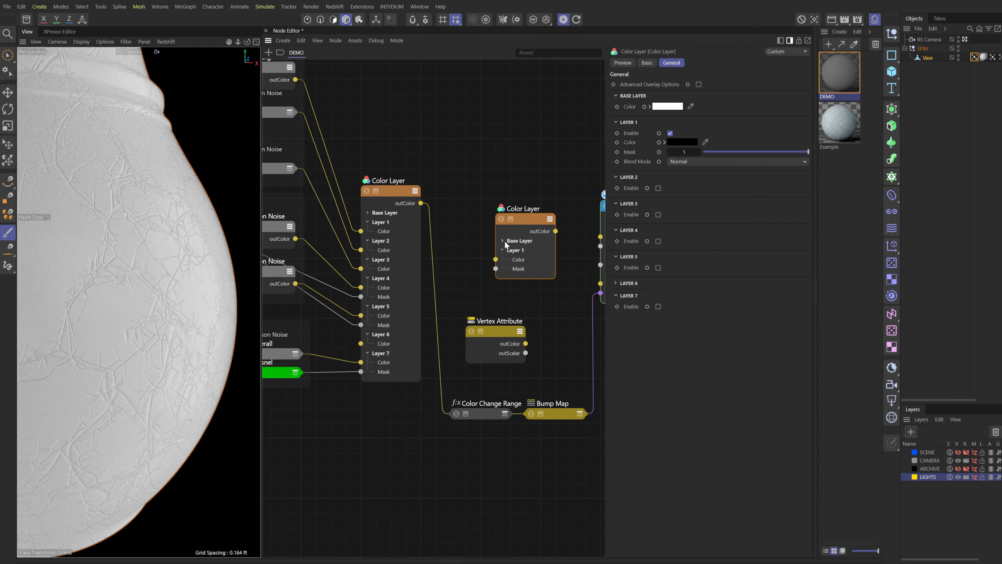
# Step: Connect the crack Color Layer to the second Color Layer's Layer 1 Color and the Vertex Attribute to its Mask
pyautogui.moveTo(421, 203); pyautogui.dragTo(496, 260)
pyautogui.moveTo(505, 331); pyautogui.dragTo(475, 323)
pyautogui.moveTo(496, 336); pyautogui.dragTo(496, 269)
pyautogui.click(528, 218)
# Step: Stop the live render and, in polygon mode, paint vertex map patches on the vase's rim, neck and body with a size 32 brush
pyautogui.click(563, 19)
pyautogui.hotkey('shift', 'F5')
pyautogui.scroll(-8, 168, 253)
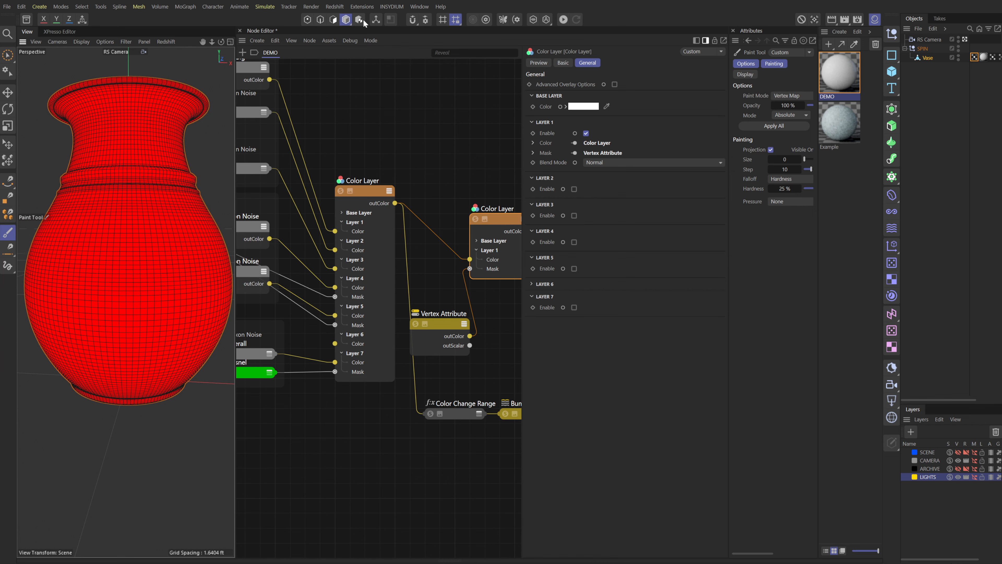
pyautogui.click(333, 19)
pyautogui.moveTo(156, 217)
pyautogui.mouseDown()
pyautogui.moveTo(164, 273)
pyautogui.moveTo(160, 288)
pyautogui.moveTo(148, 228)
pyautogui.moveTo(144, 355)
pyautogui.moveTo(177, 210)
pyautogui.moveTo(145, 101)
pyautogui.moveTo(165, 108)
pyautogui.mouseUp()
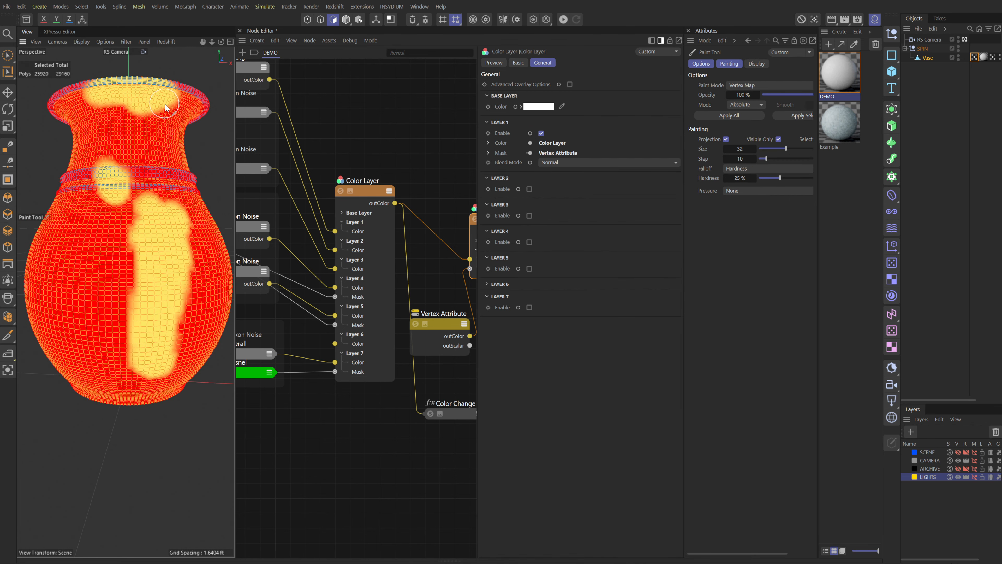
pyautogui.keyDown('alt'); pyautogui.moveTo(182, 284); pyautogui.dragTo(212, 284); pyautogui.keyUp('alt')
pyautogui.keyDown('alt'); pyautogui.moveTo(213, 284); pyautogui.dragTo(167, 278, button='middle'); pyautogui.keyUp('alt')
pyautogui.moveTo(184, 228)
pyautogui.mouseDown()
pyautogui.moveTo(187, 358)
pyautogui.moveTo(174, 352)
pyautogui.mouseUp()
# Step: Rename the second Color Layer node to VertexMasking
pyautogui.doubleClick(395, 224)
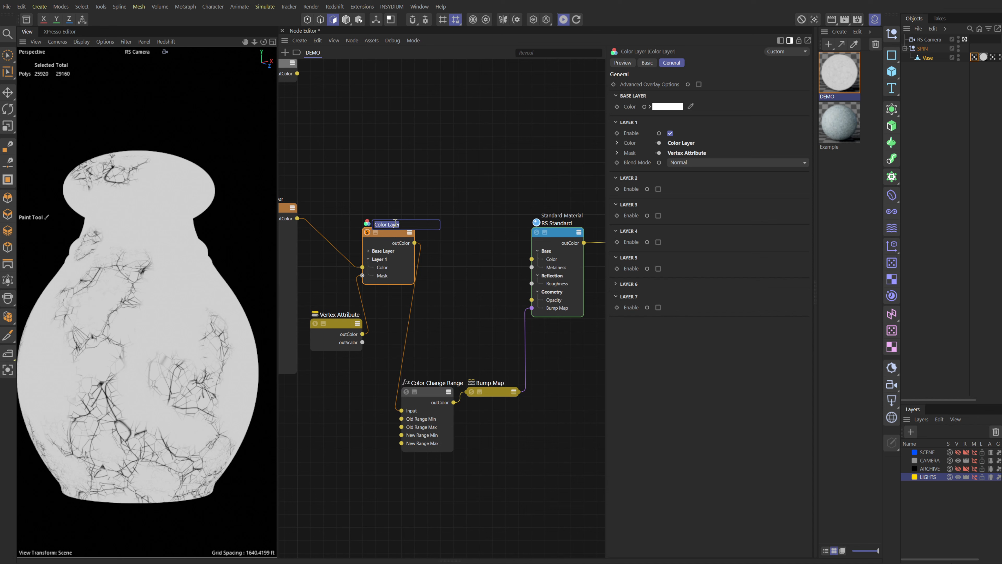
pyautogui.write('Masking')
pyautogui.press('Home')
pyautogui.write('Vertex')
pyautogui.press('Return')
# Step: Color the VertexMasking and Vertex Attribute nodes green with RGB 0, 125, 0
pyautogui.moveTo(404, 204); pyautogui.dragTo(325, 341)
pyautogui.click(647, 63)
pyautogui.click(678, 106)
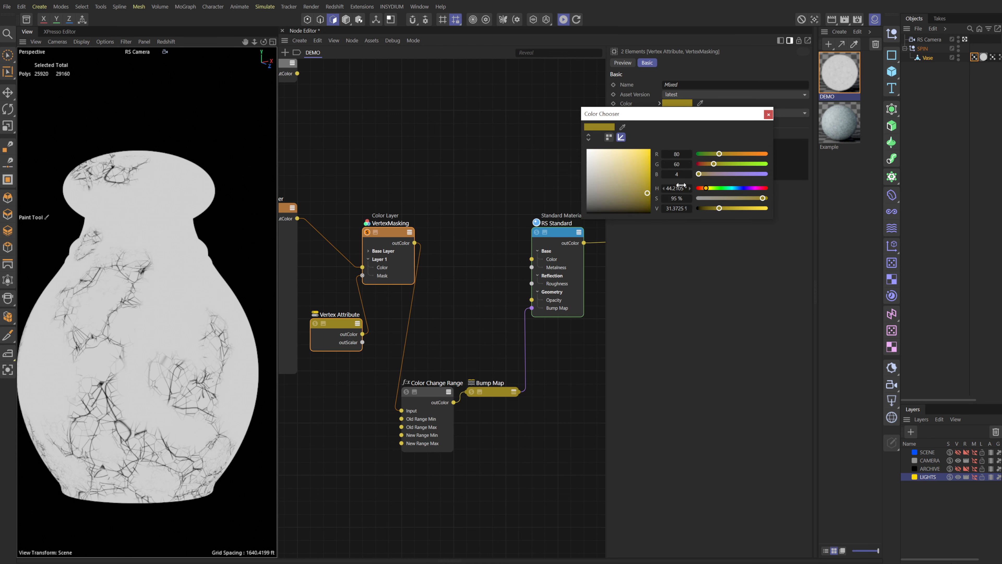
pyautogui.doubleClick(683, 154)
pyautogui.write('0')
pyautogui.press('Tab')
pyautogui.write('125')
pyautogui.press('Tab')
pyautogui.write('0')
pyautogui.press('Return')
pyautogui.click(769, 114)
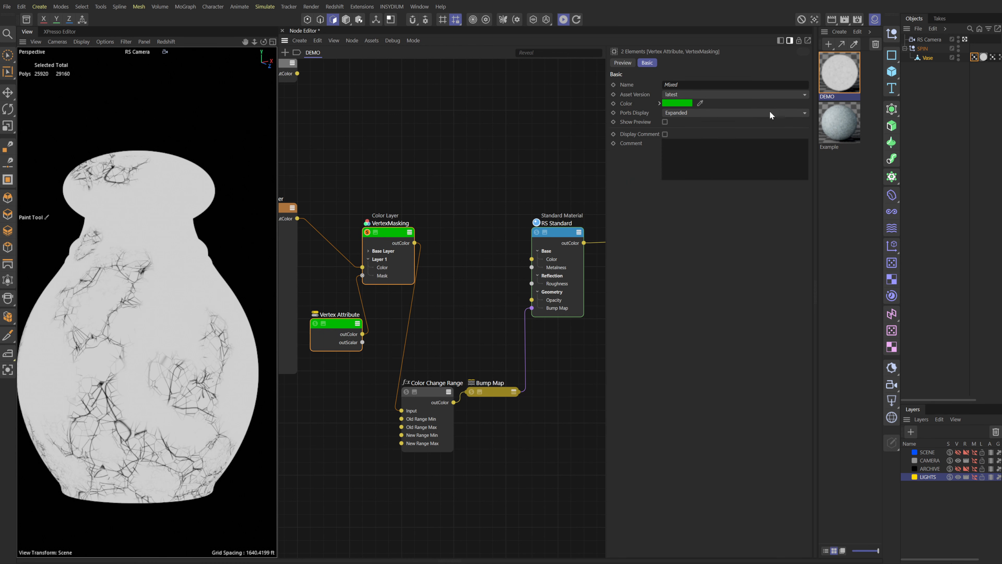
# Step: Collapse the Color Change Range and Vertex Attribute nodes and show only connected ports on VertexMasking
pyautogui.click(483, 332)
pyautogui.click(449, 392)
pyautogui.click(449, 392)
pyautogui.click(409, 232)
pyautogui.click(409, 232)
pyautogui.click(410, 232)
pyautogui.click(357, 322)
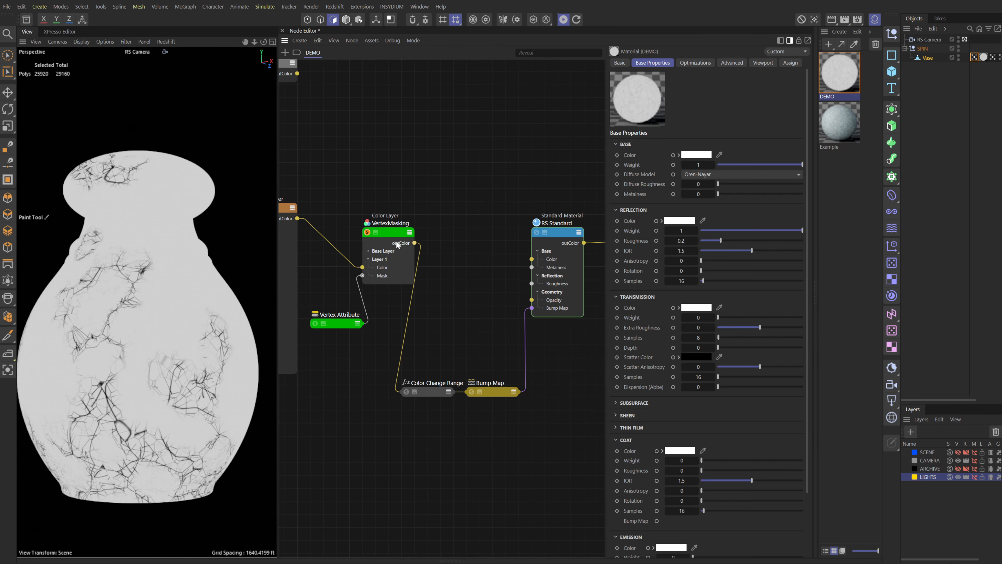
pyautogui.click(409, 232)
# Step: Place VertexMasking and Vertex Attribute closer together and stack the Bump Map node beneath Color Change Range
pyautogui.moveTo(398, 236); pyautogui.dragTo(400, 274)
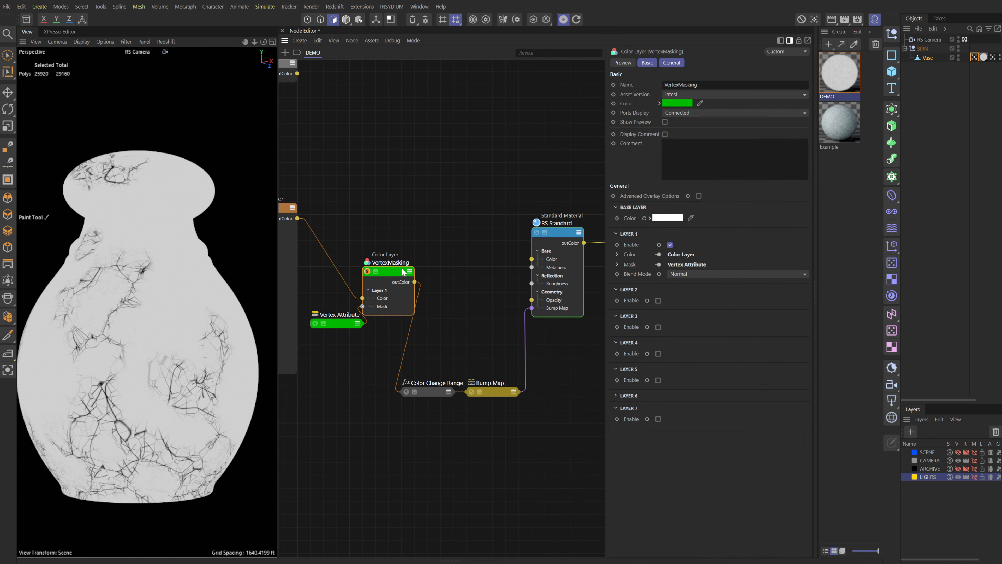
pyautogui.moveTo(349, 322); pyautogui.dragTo(335, 326)
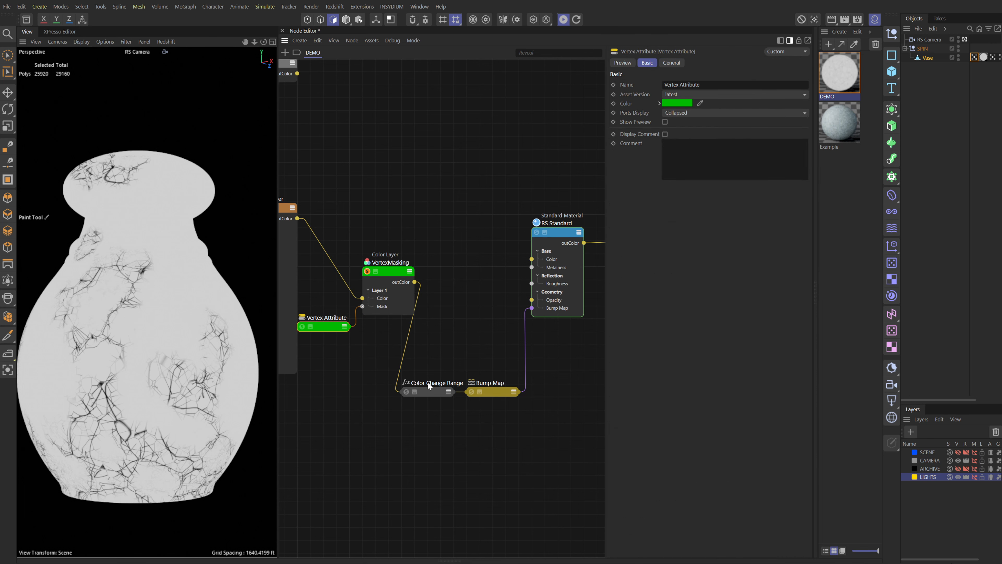
pyautogui.moveTo(498, 391); pyautogui.dragTo(433, 413)
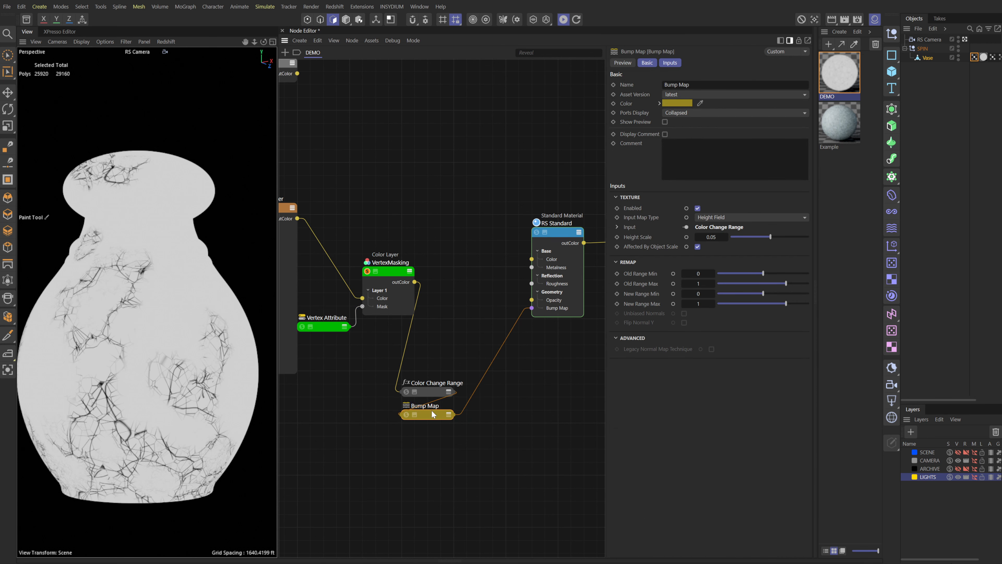
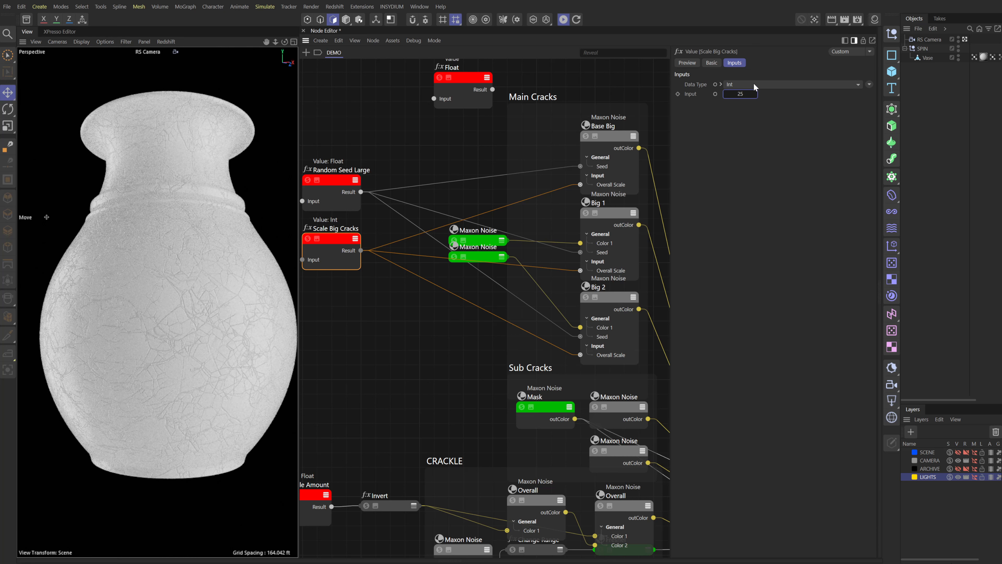
# Step: Set the Scale Big Cracks value to 35 and select the Big 1 noise
pyautogui.doubleClick(743, 94)
pyautogui.write('35')
pyautogui.press('Return')
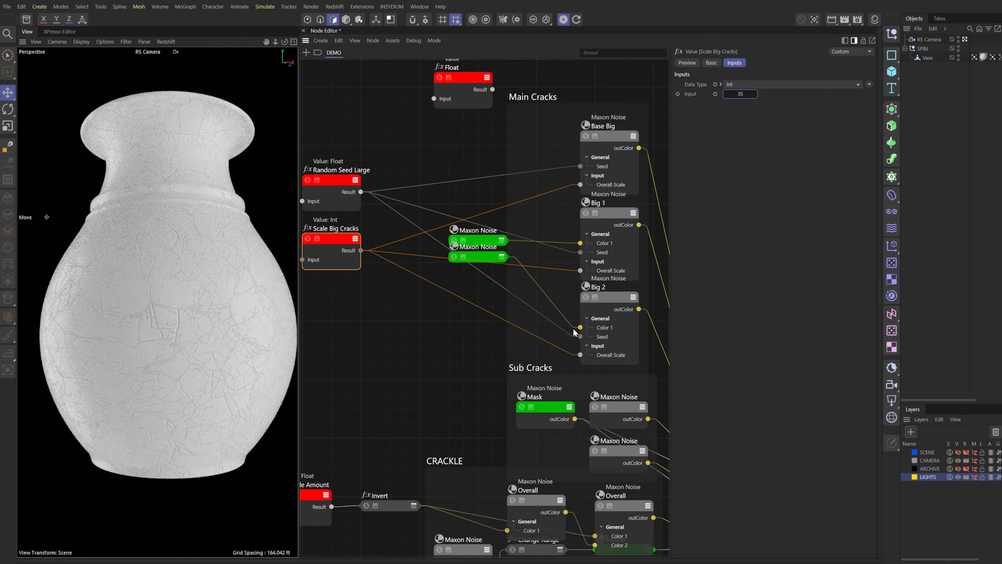
pyautogui.click(604, 225)
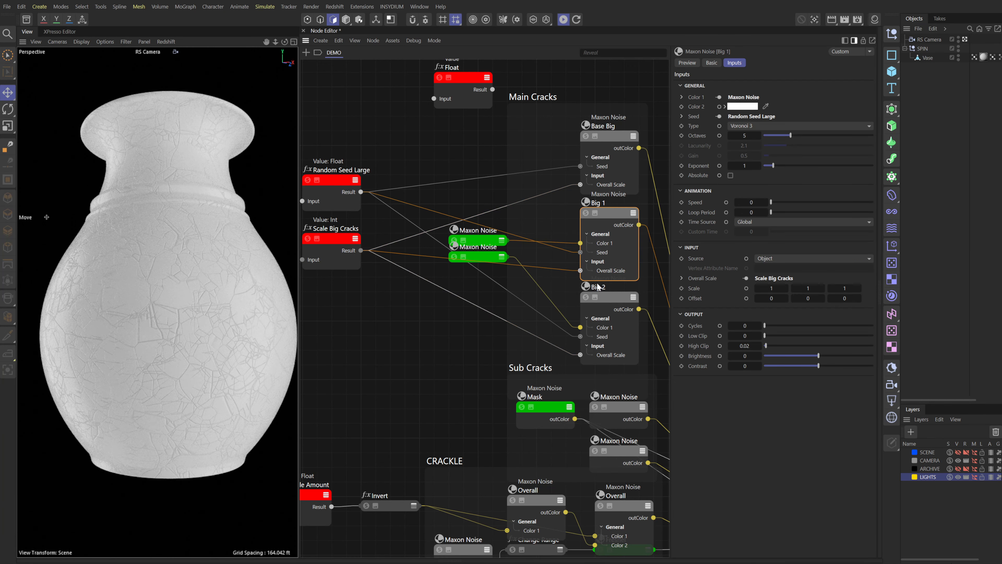
# Step: Set the Float value node near the Bump Map to 0.125 and connect its Result to the Bump Map's Height Scale
pyautogui.scroll(-5, 592, 256)
pyautogui.moveTo(589, 277); pyautogui.dragTo(367, 268, button='middle')
pyautogui.click(636, 413)
pyautogui.moveTo(636, 413); pyautogui.dragTo(528, 412, button='middle')
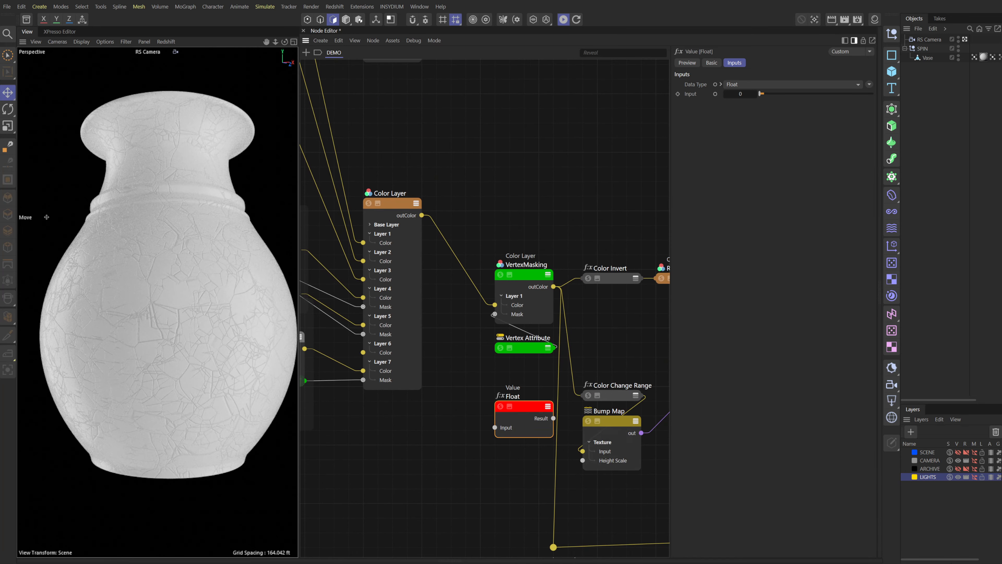
pyautogui.doubleClick(738, 94)
pyautogui.write('0.125')
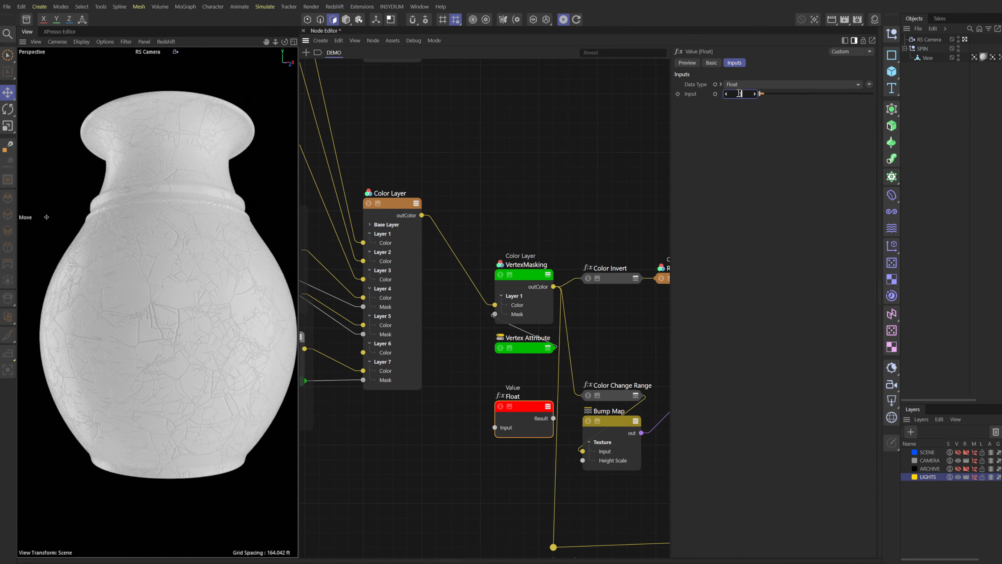
pyautogui.press('Return')
pyautogui.moveTo(553, 418); pyautogui.dragTo(582, 460)
# Step: Rename the Float node feeding the Height Scale to Bump Amount and move it slightly away from the Bump Map
pyautogui.doubleClick(513, 396)
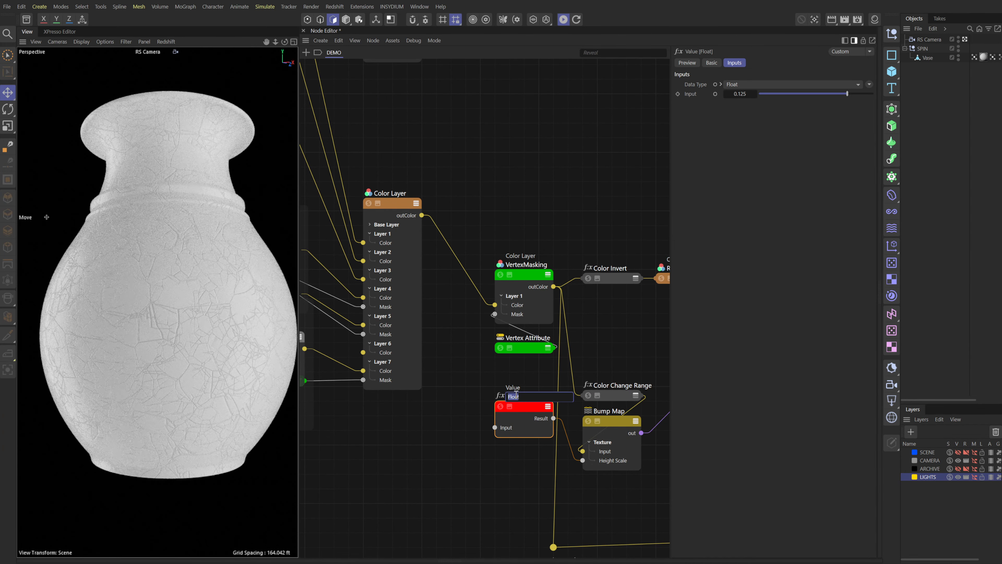
pyautogui.write('Bump Amount')
pyautogui.press('Return')
pyautogui.moveTo(530, 402); pyautogui.dragTo(500, 444)
pyautogui.scroll(-5, 504, 335)
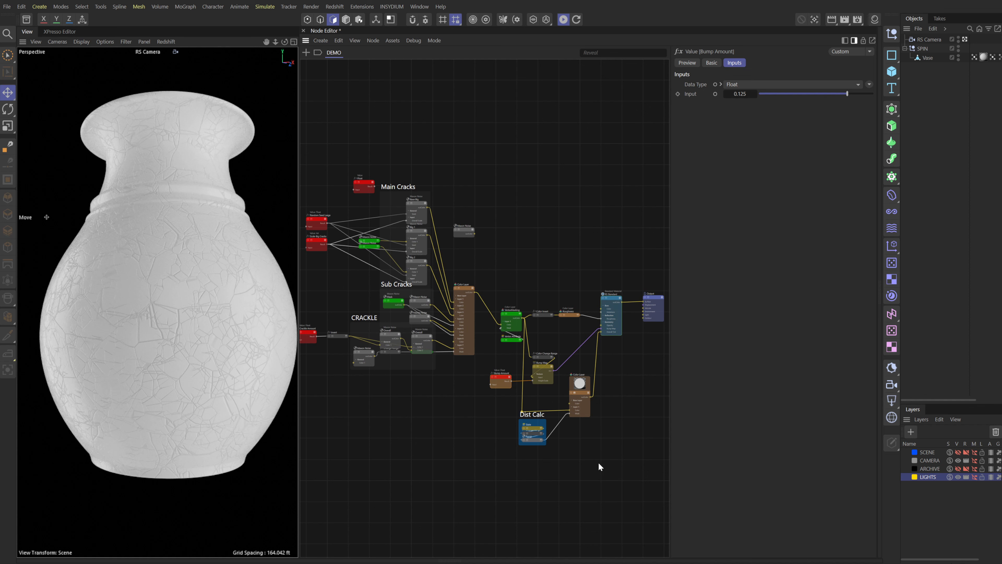
# Step: Move the RS Standard and Output nodes farther from the crack network
pyautogui.moveTo(613, 297); pyautogui.dragTo(634, 299)
pyautogui.click(654, 300)
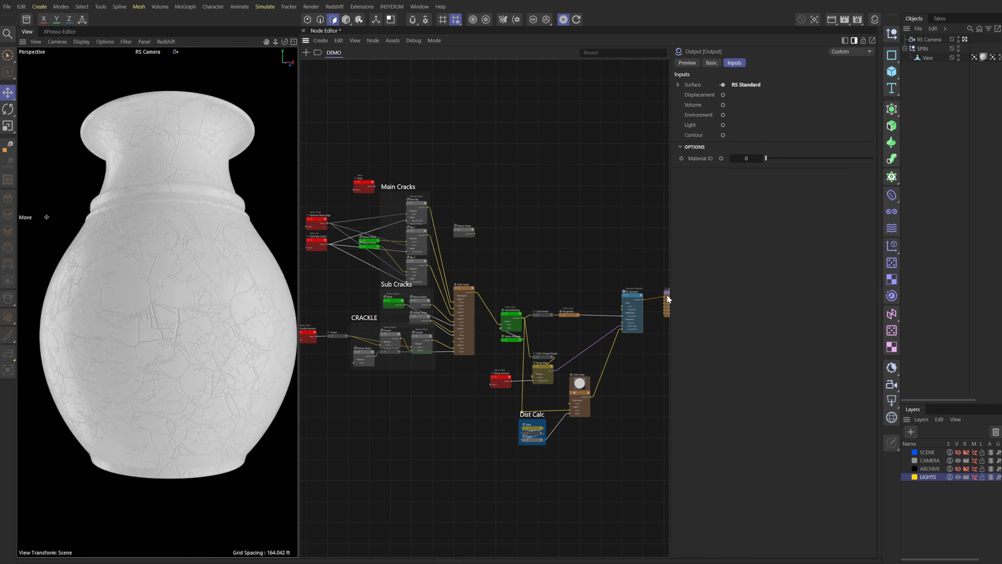
pyautogui.scroll(3, 640, 297)
pyautogui.click(637, 296)
pyautogui.scroll(-3, 623, 344)
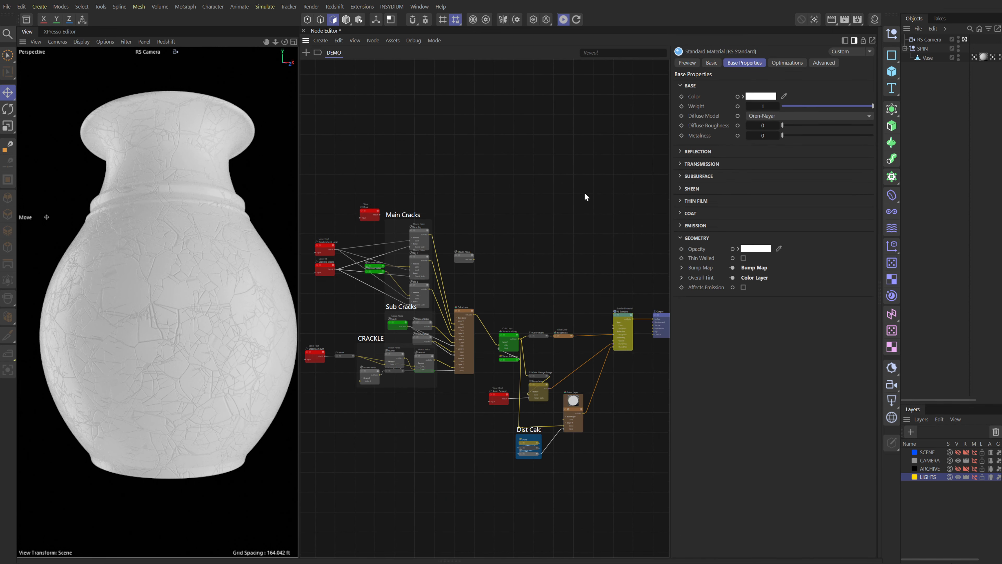
# Step: Group all the crack nodes except RS Standard and Output, name the group Crack Anything, and place it beside RS Standard
pyautogui.moveTo(605, 160); pyautogui.dragTo(302, 496)
pyautogui.hotkey('alt', 'g')
pyautogui.doubleClick(736, 85)
pyautogui.write('Crack Anything')
pyautogui.press('Return')
pyautogui.moveTo(444, 331); pyautogui.dragTo(568, 321)
pyautogui.scroll(5, 585, 309)
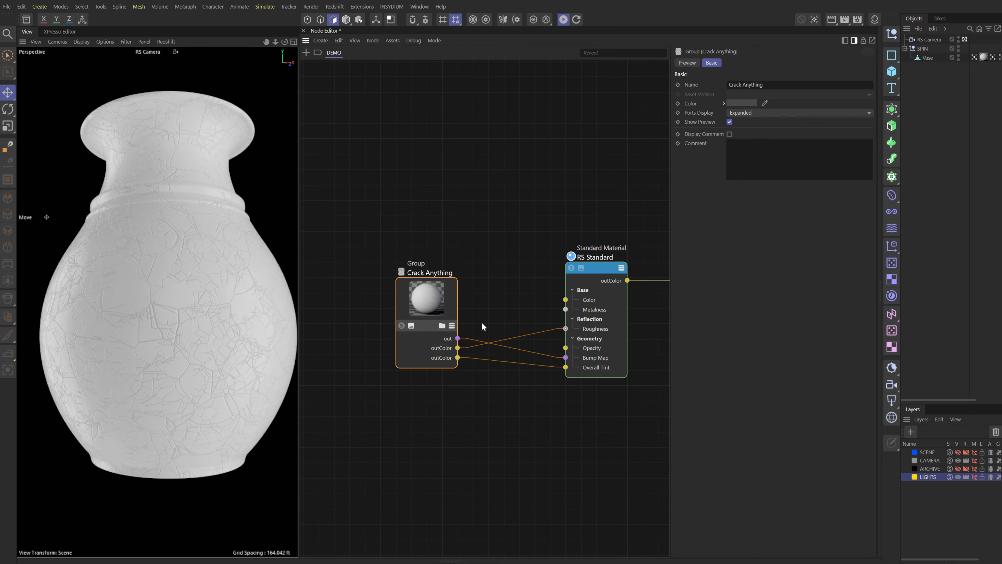
# Step: Align the Crack Anything group with RS Standard and reorder its outputs so the roughness output comes before the bump output
pyautogui.moveTo(442, 306); pyautogui.dragTo(440, 293)
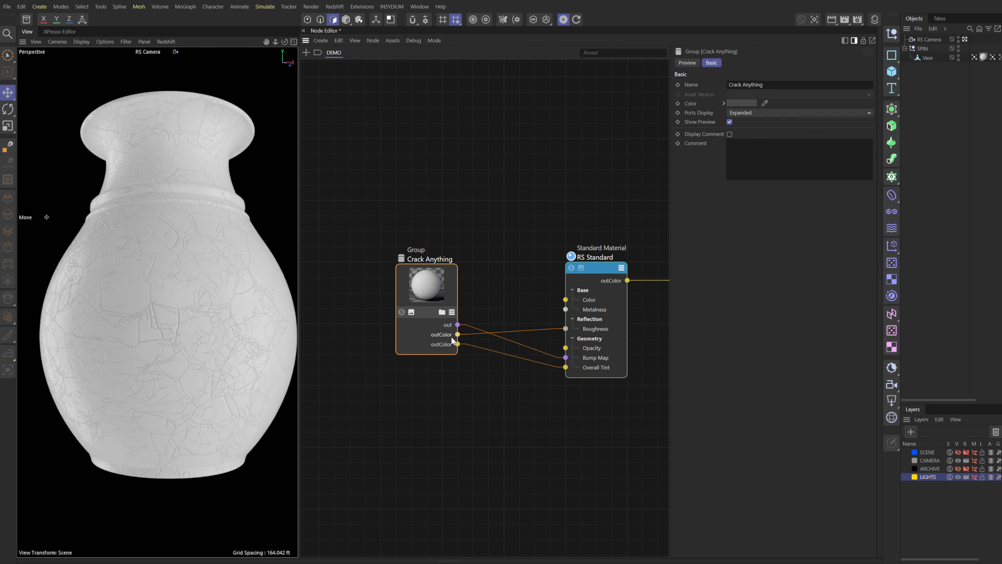
pyautogui.moveTo(452, 335); pyautogui.dragTo(446, 322)
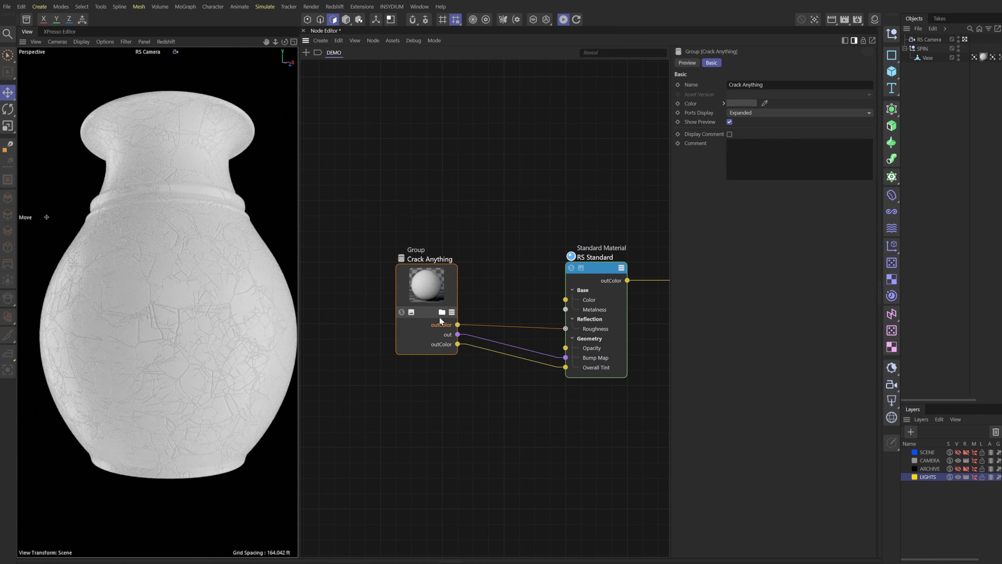
pyautogui.click(420, 335)
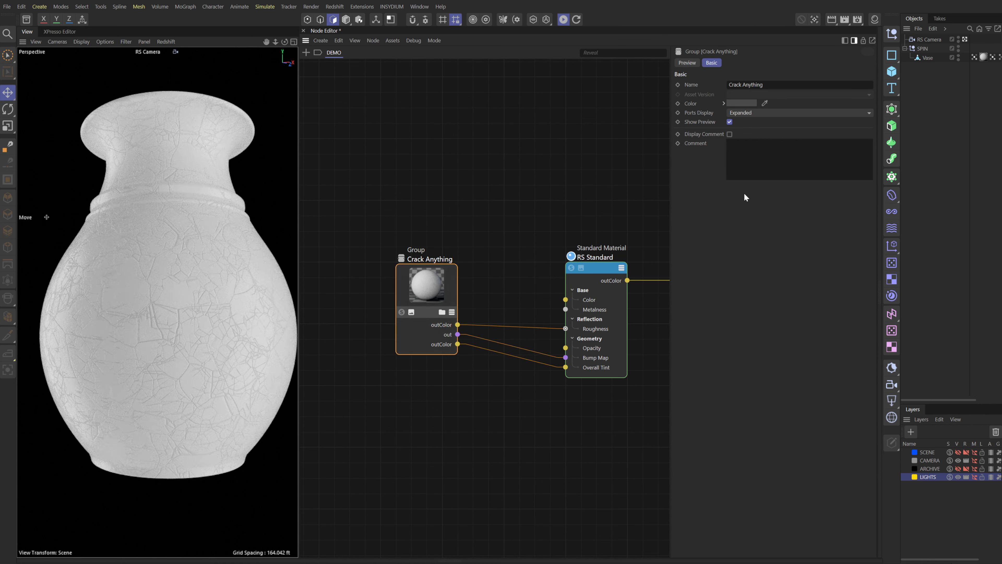
# Step: Open the Crack Anything group and rename its second output Bump and its third output Overall Tint
pyautogui.doubleClick(436, 310)
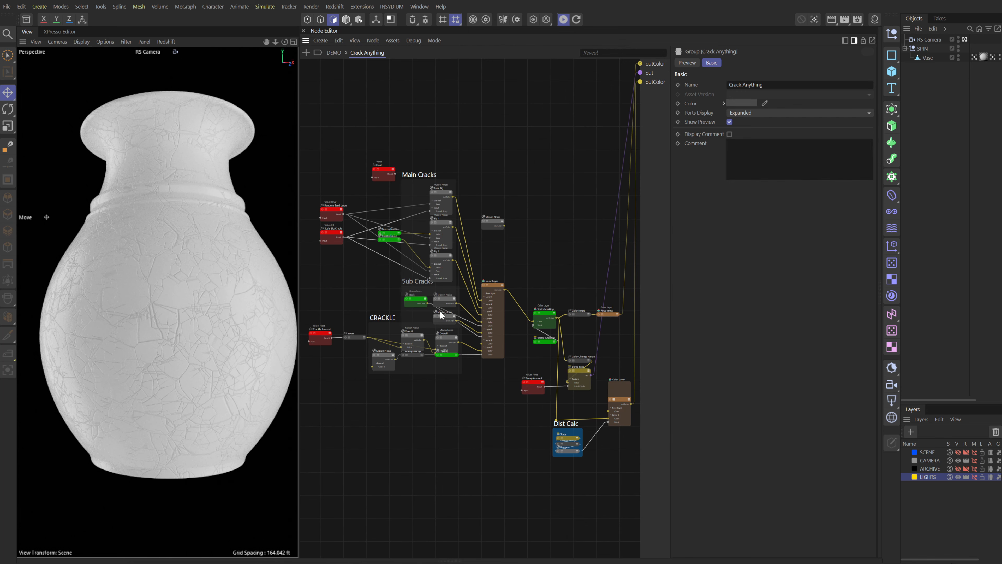
pyautogui.moveTo(539, 272); pyautogui.dragTo(511, 282, button='middle')
pyautogui.moveTo(607, 216); pyautogui.dragTo(567, 232, button='middle')
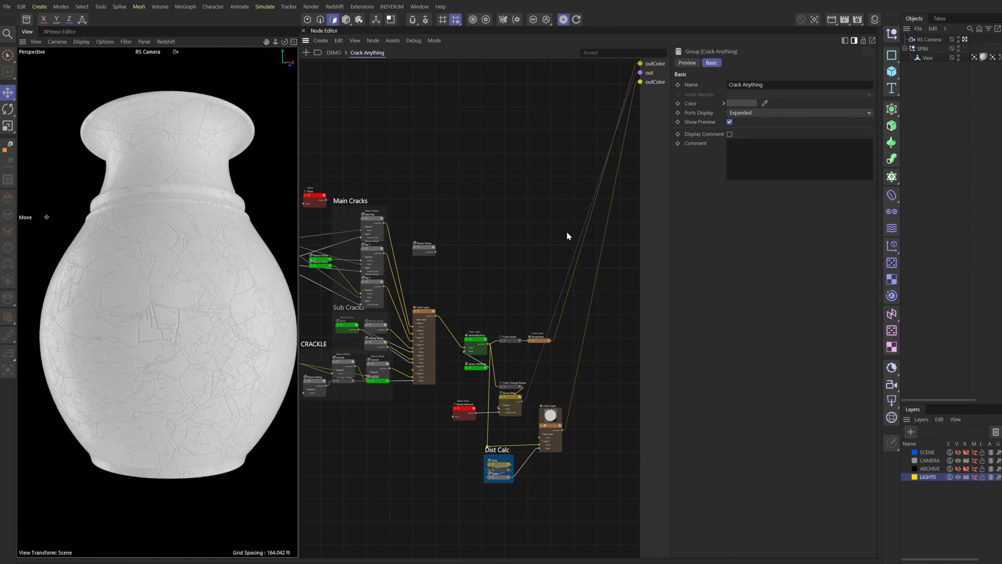
pyautogui.doubleClick(651, 74)
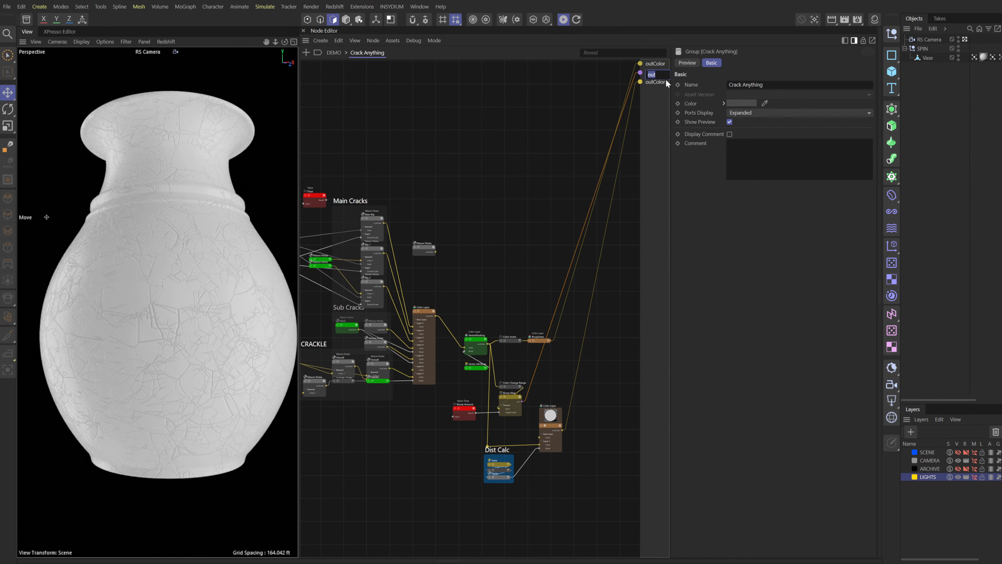
pyautogui.write('Bump')
pyautogui.doubleClick(656, 83)
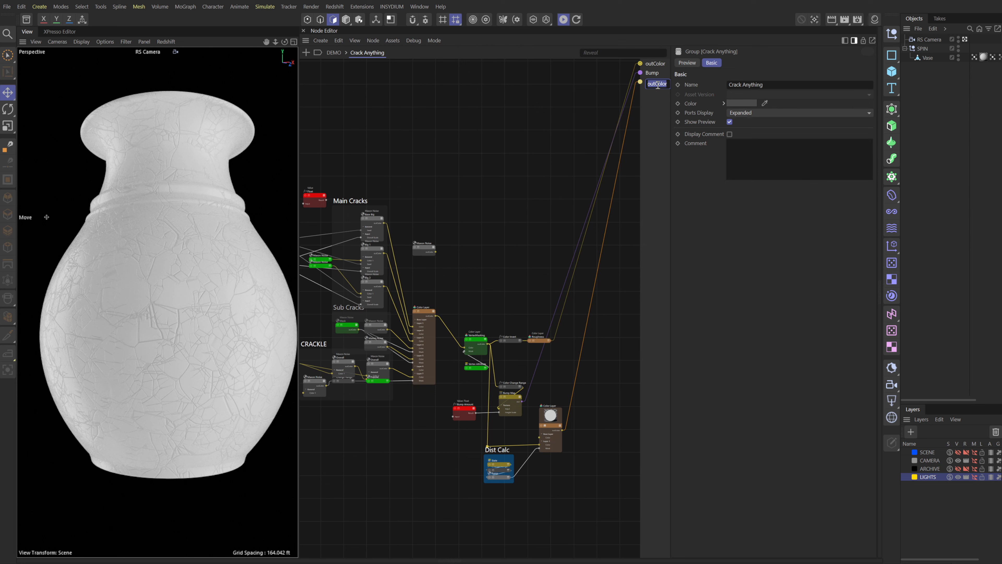
pyautogui.write('Overall Tint')
pyautogui.press('Return')
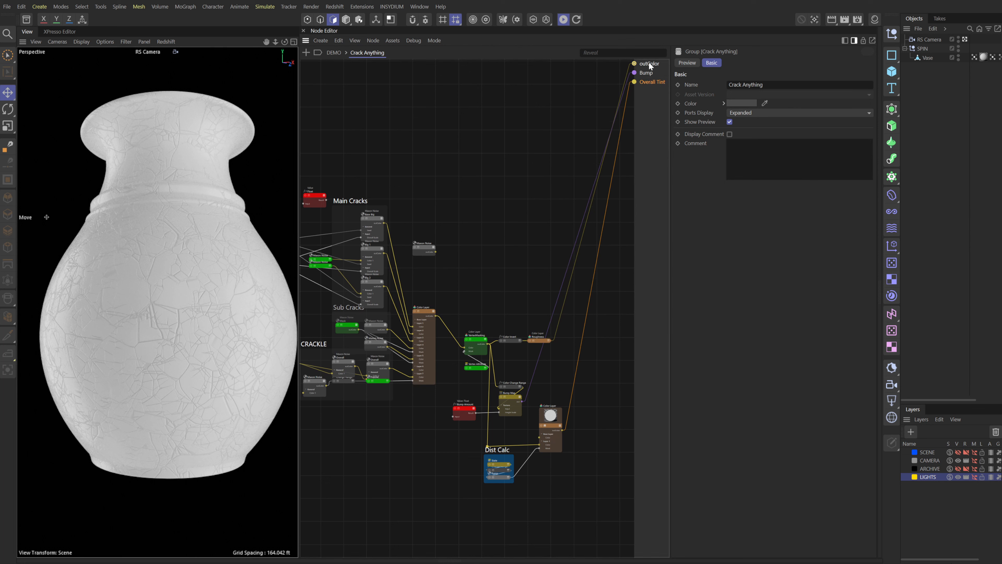
# Step: Rename the group's first output Roughness and return to the DEMO level
pyautogui.doubleClick(650, 66)
pyautogui.write('Roughness')
pyautogui.press('Return')
pyautogui.moveTo(514, 320); pyautogui.dragTo(585, 313, button='middle')
pyautogui.click(330, 54)
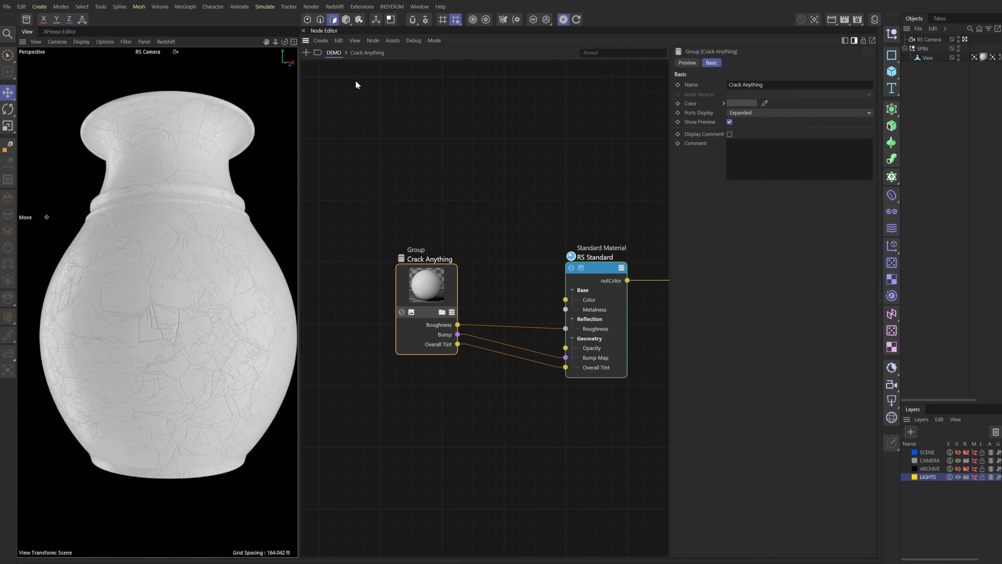
pyautogui.click(352, 57)
pyautogui.click(334, 53)
# Step: Inside the Crack Anything group, expose the Bump Amount node's Input as a new group input, and return to the DEMO level
pyautogui.doubleClick(444, 338)
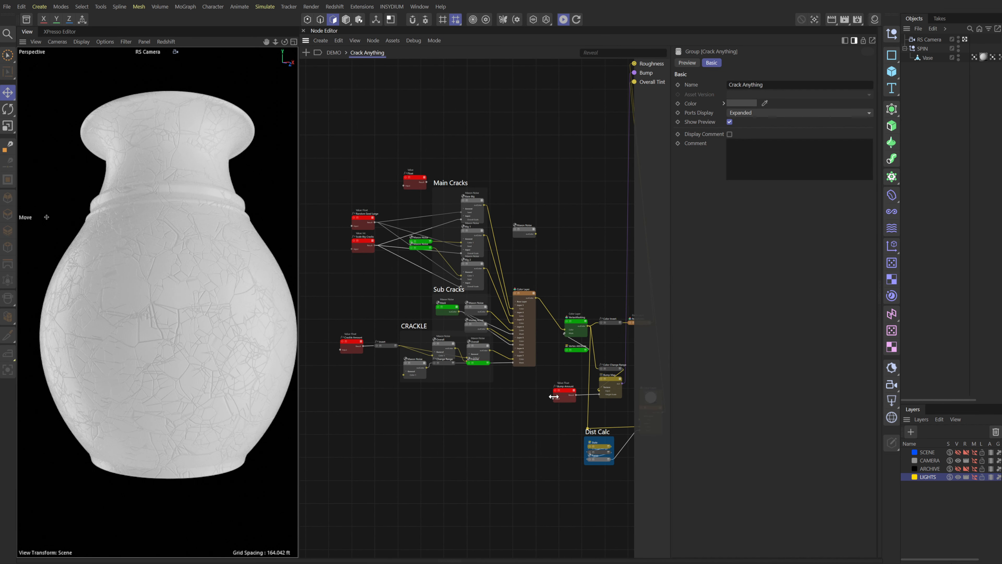
pyautogui.scroll(6, 557, 387)
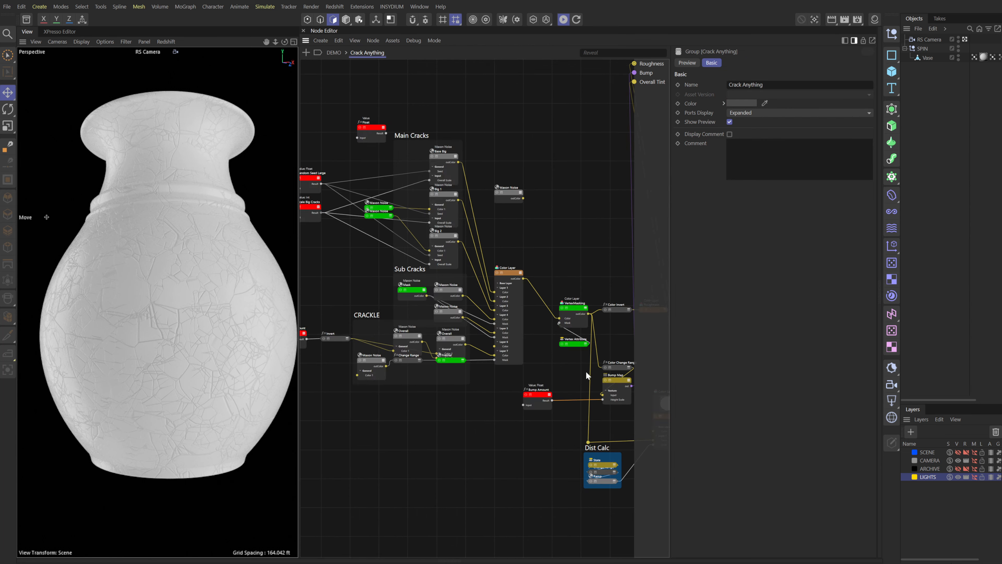
pyautogui.moveTo(594, 379); pyautogui.dragTo(527, 359, button='middle')
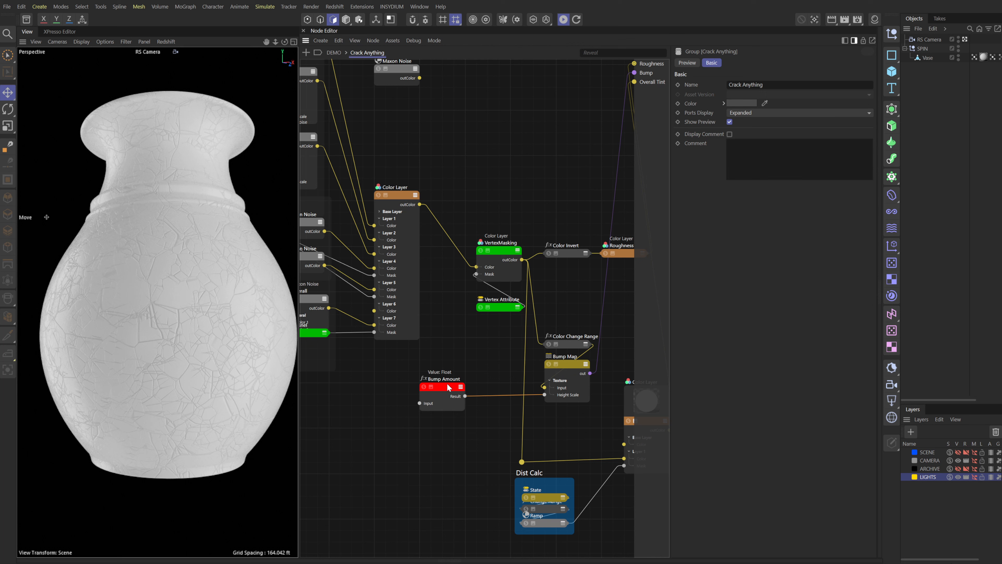
pyautogui.moveTo(447, 390); pyautogui.dragTo(485, 388)
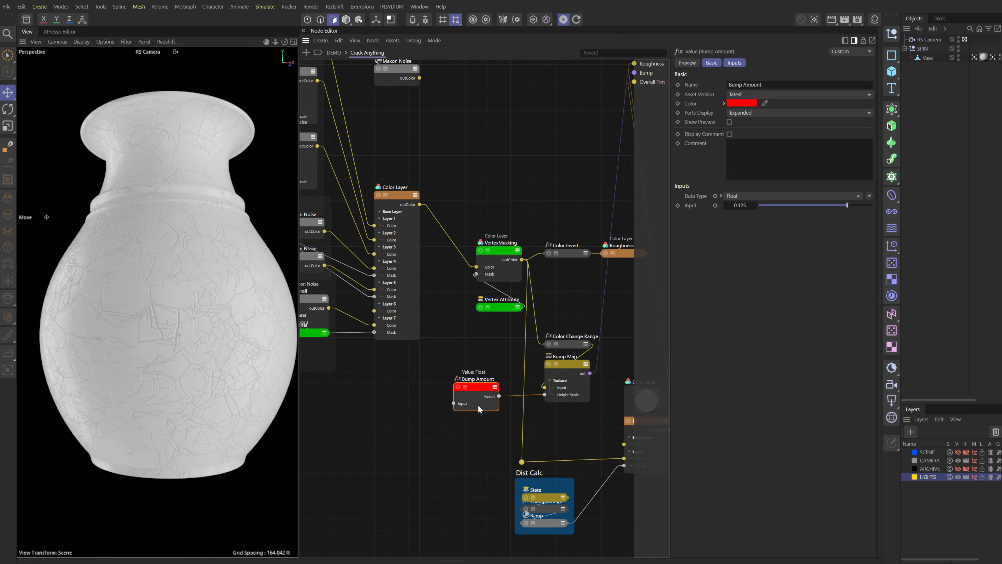
pyautogui.moveTo(433, 404); pyautogui.dragTo(456, 402, button='middle')
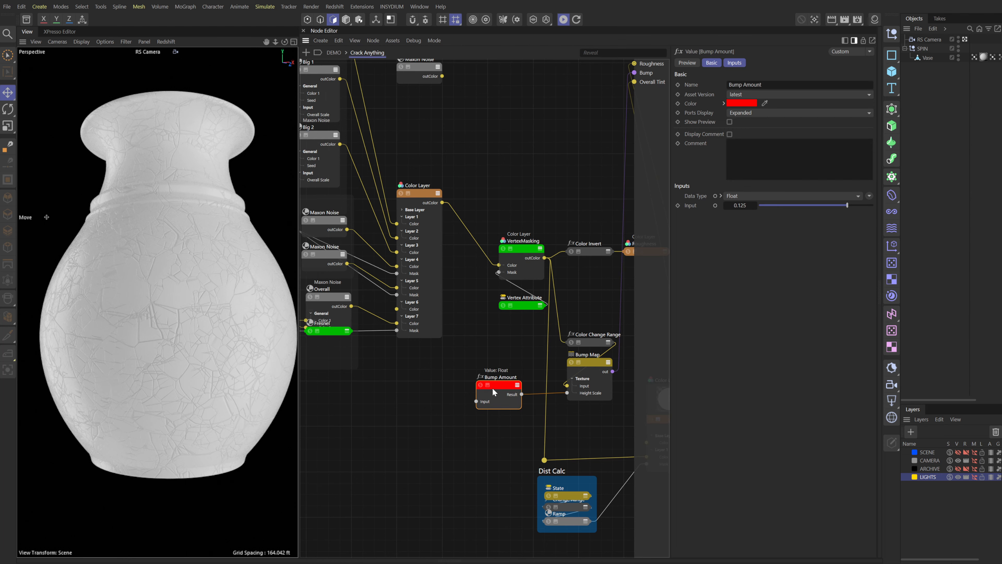
pyautogui.moveTo(348, 405); pyautogui.dragTo(413, 391, button='middle')
pyautogui.moveTo(567, 408); pyautogui.dragTo(554, 405, button='middle')
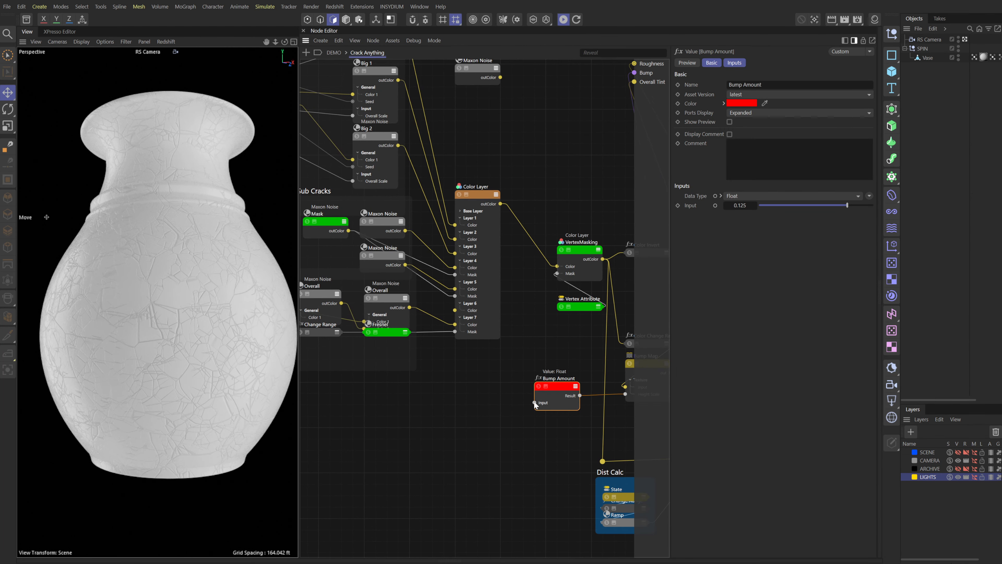
pyautogui.moveTo(534, 402); pyautogui.dragTo(476, 394, button='right')
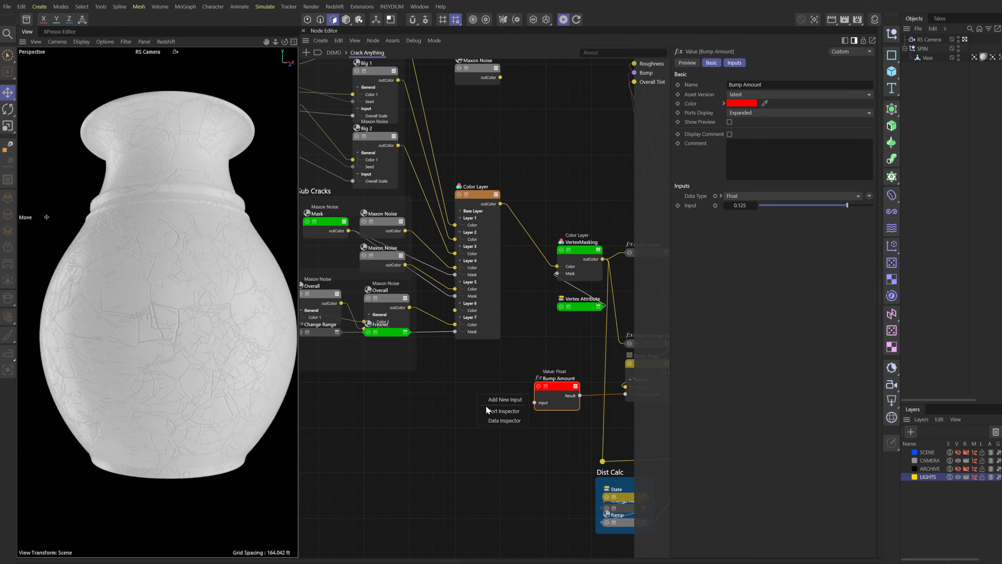
pyautogui.click(493, 400)
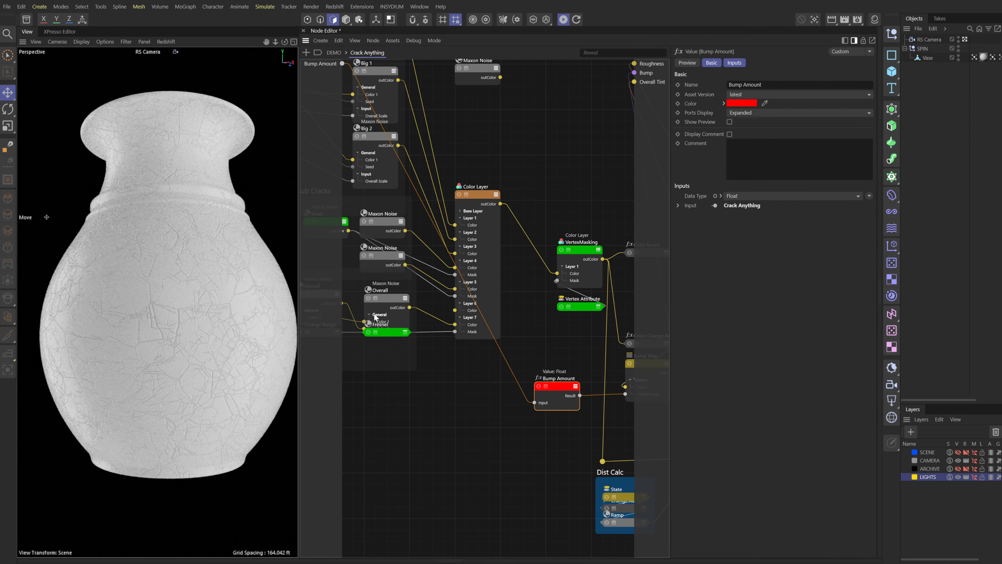
pyautogui.click(334, 53)
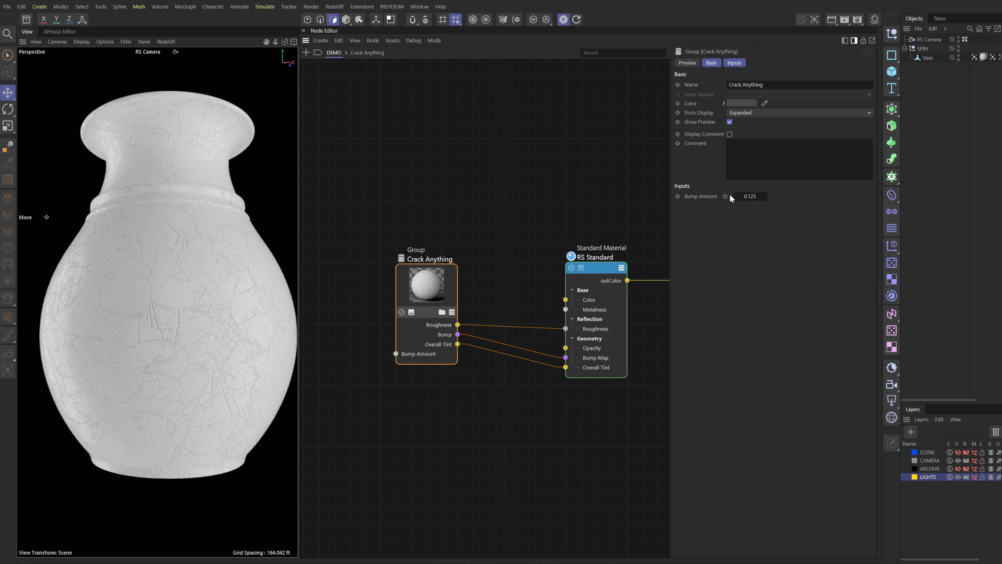
# Step: Inside the Crack Anything group, expose the Random Seed Large node's Input as a new group input
pyautogui.click(735, 63)
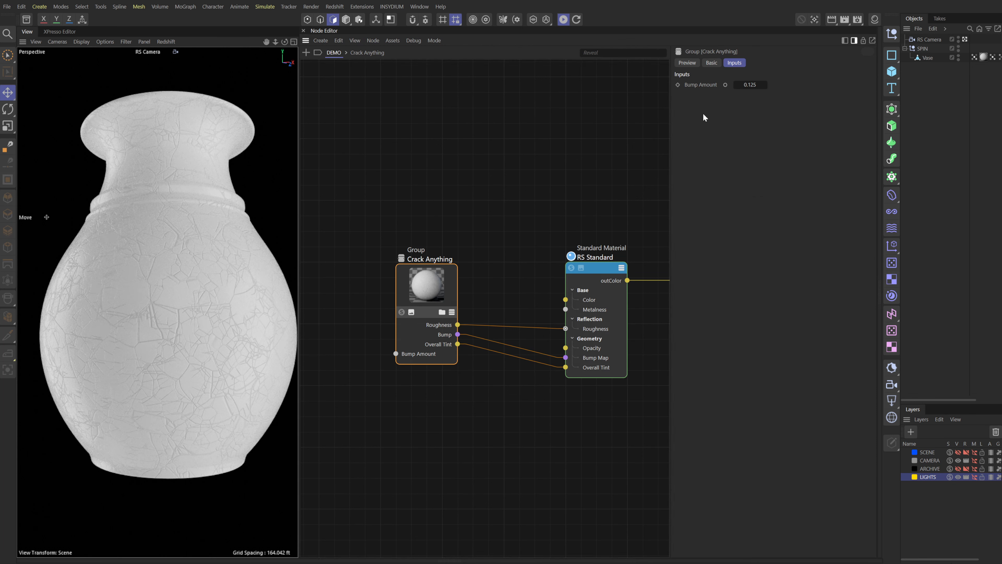
pyautogui.doubleClick(445, 302)
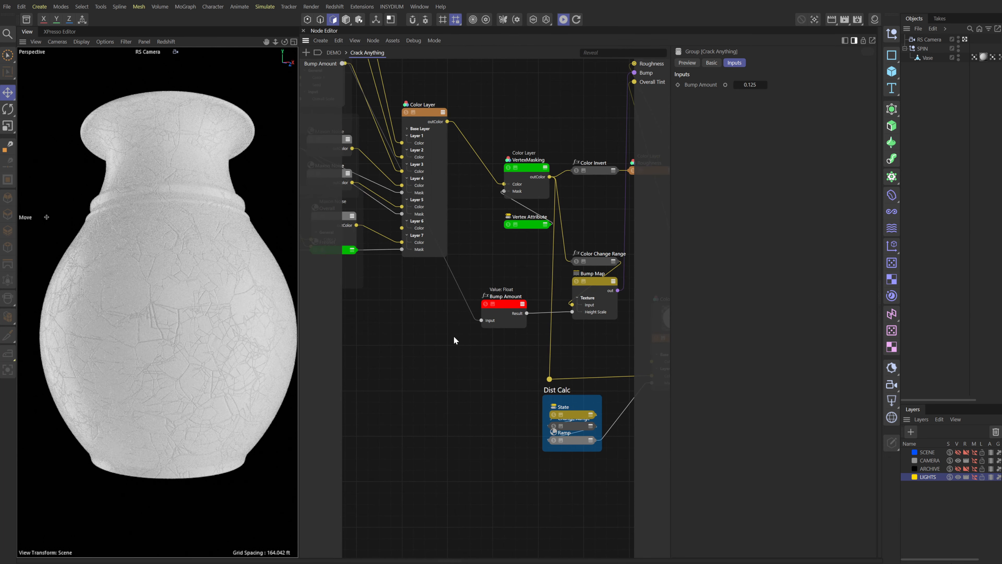
pyautogui.moveTo(506, 306); pyautogui.dragTo(698, 350, button='middle')
pyautogui.moveTo(394, 320); pyautogui.dragTo(546, 336, button='middle')
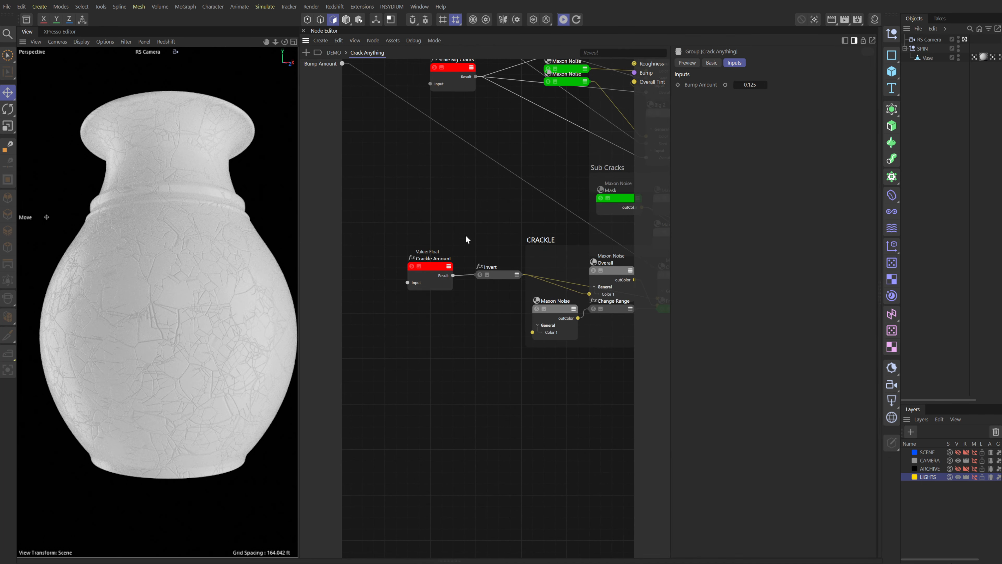
pyautogui.moveTo(453, 255); pyautogui.dragTo(455, 279, button='middle')
pyautogui.moveTo(484, 152); pyautogui.dragTo(446, 316, button='middle')
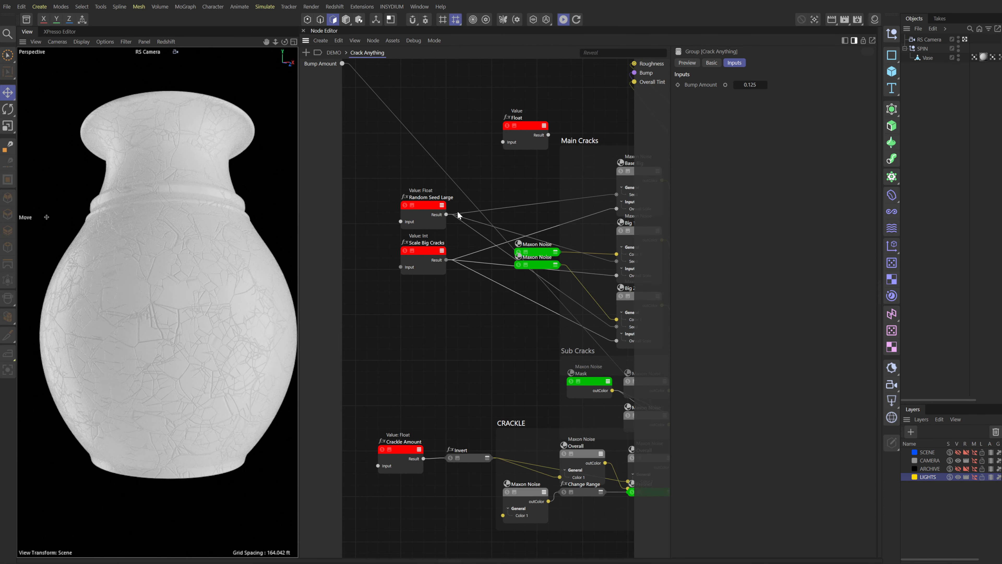
pyautogui.click(428, 209)
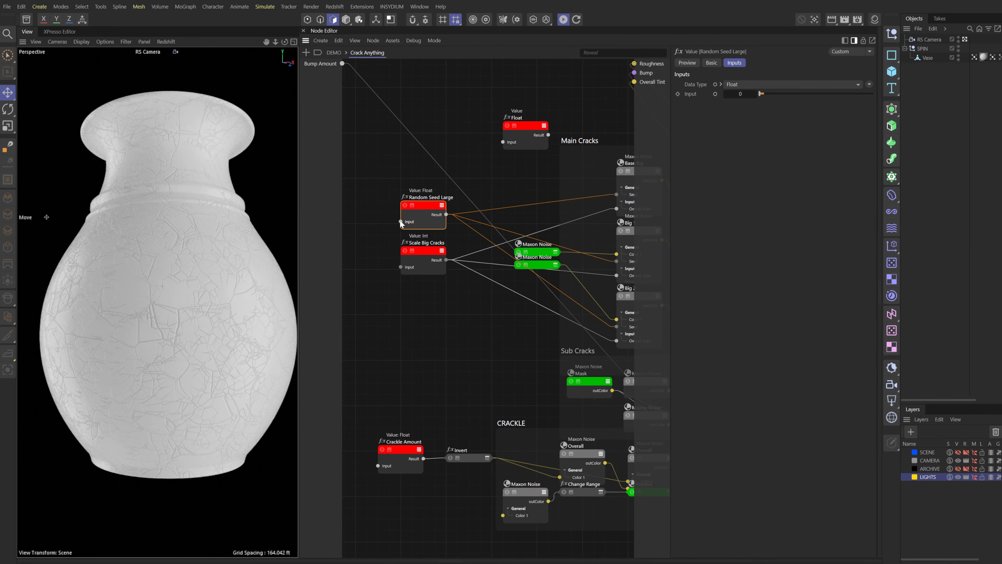
pyautogui.moveTo(400, 221); pyautogui.dragTo(377, 199)
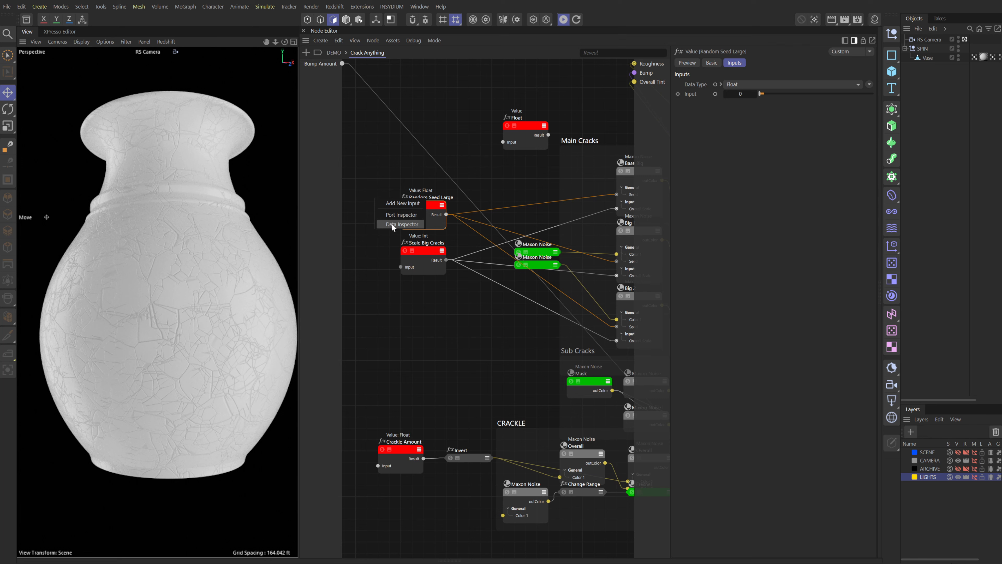
pyautogui.click(393, 204)
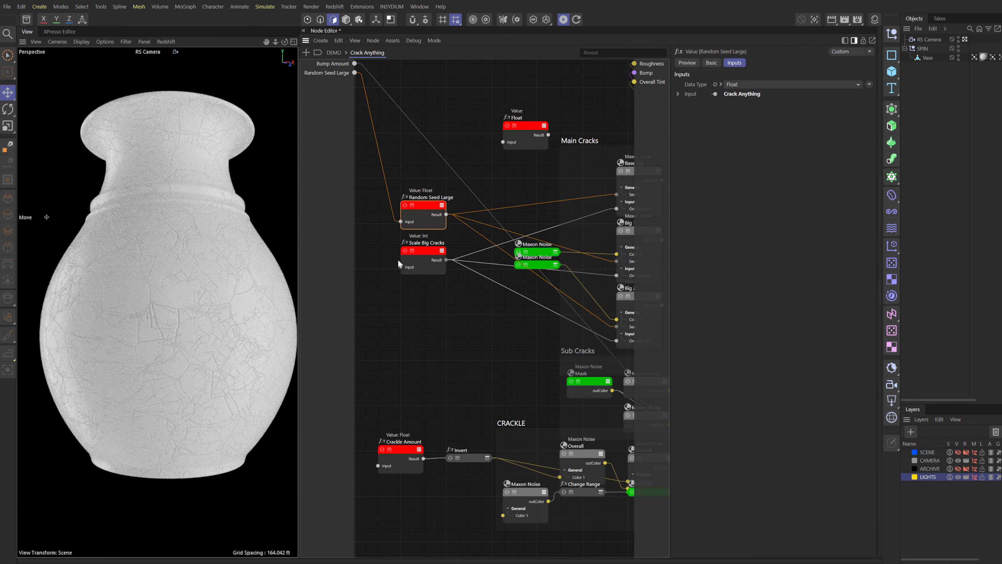
# Step: Expose the Inputs of the Scale Big Cracks and Crackle Amount nodes as new group inputs
pyautogui.moveTo(400, 267); pyautogui.dragTo(379, 258)
pyautogui.click(390, 262)
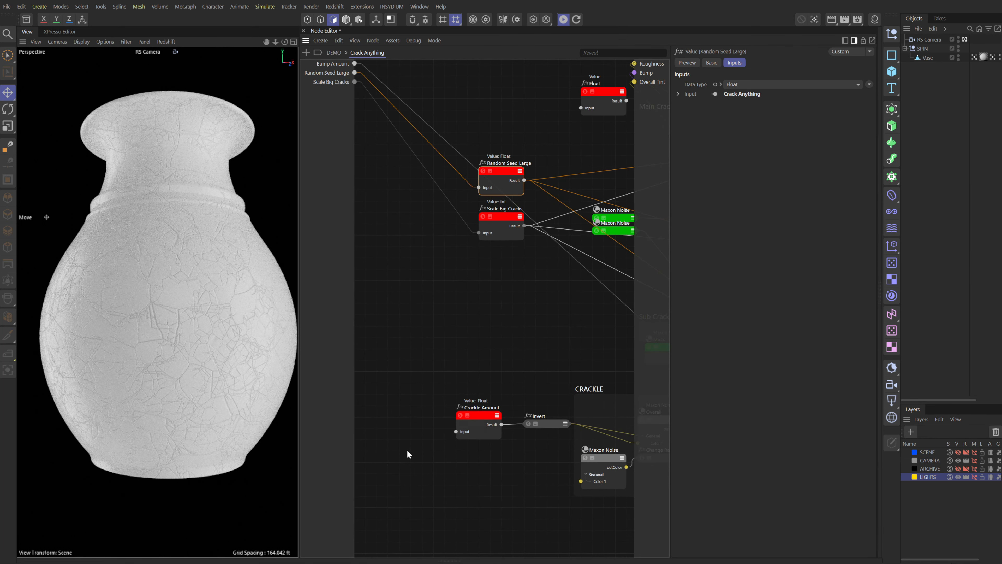
pyautogui.moveTo(445, 422); pyautogui.dragTo(443, 425)
pyautogui.click(446, 420)
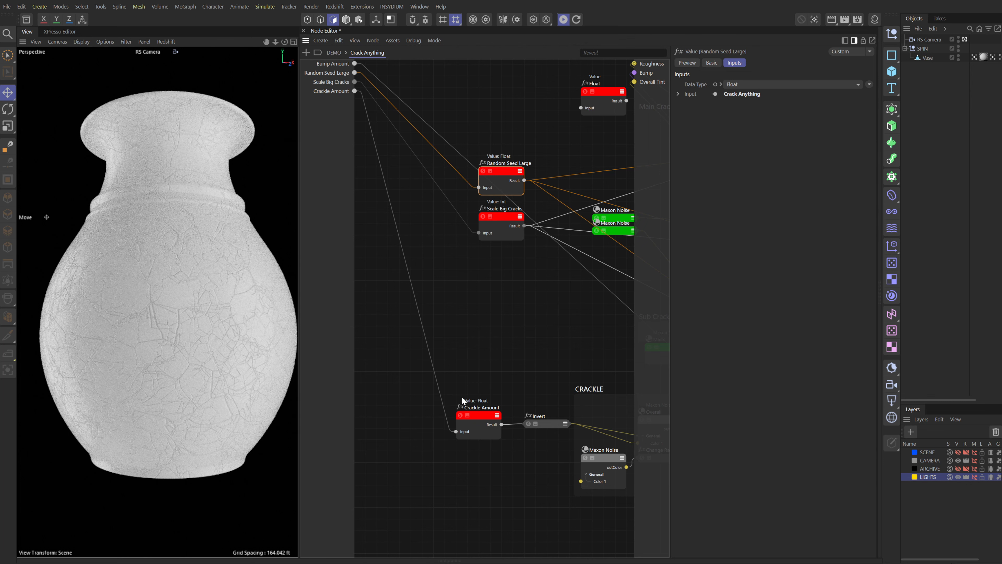
# Step: Make room beside the Vertex Attribute node, add a Value node there, and set its data type to String
pyautogui.moveTo(524, 363); pyautogui.dragTo(410, 352, button='middle')
pyautogui.moveTo(627, 368)
pyautogui.mouseDown(button='middle')
pyautogui.moveTo(533, 353)
pyautogui.moveTo(566, 353)
pyautogui.mouseUp(button='middle')
pyautogui.moveTo(653, 455); pyautogui.dragTo(539, 356, button='middle')
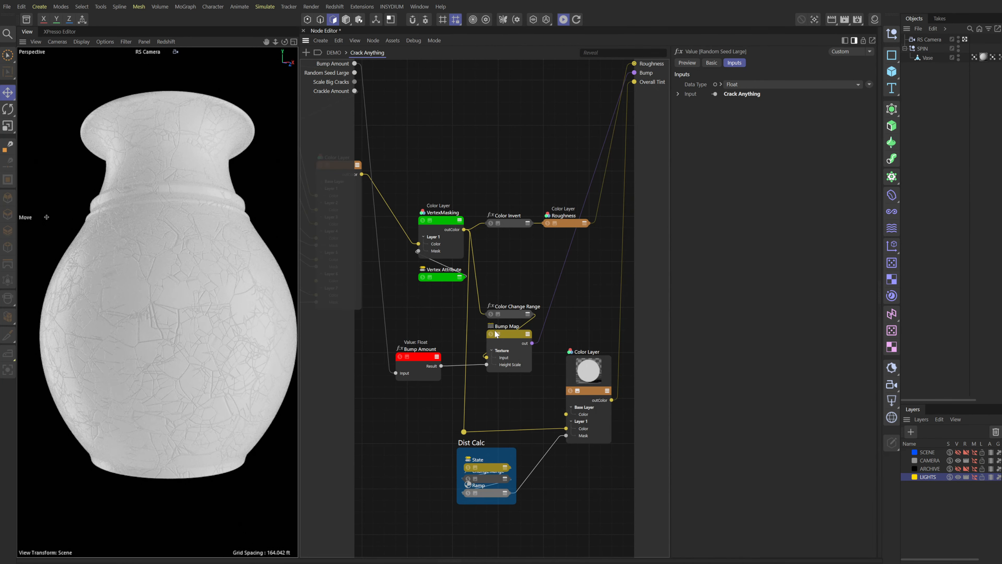
pyautogui.click(458, 288)
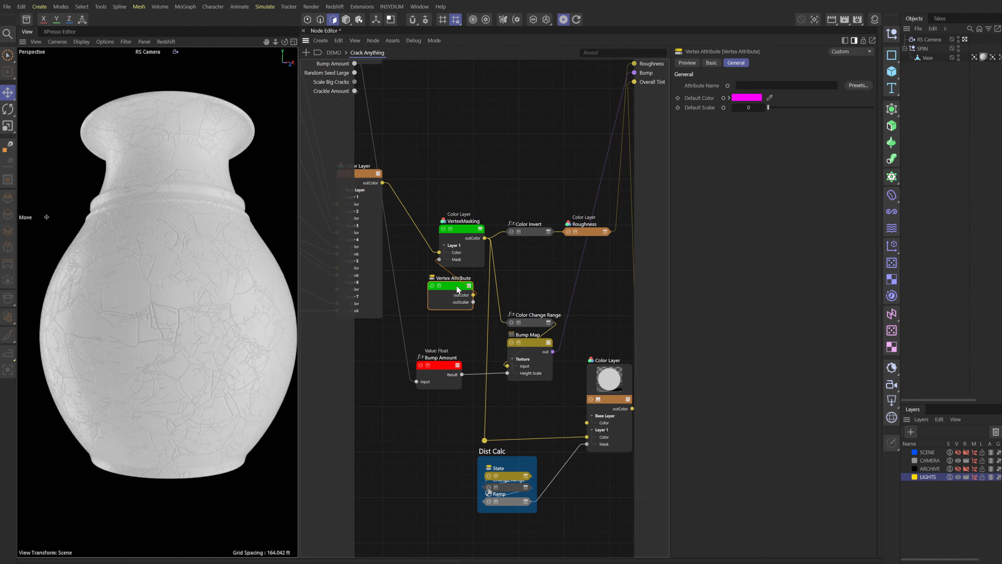
pyautogui.moveTo(457, 287); pyautogui.dragTo(468, 287)
pyautogui.moveTo(416, 306); pyautogui.dragTo(485, 327, button='middle')
pyautogui.doubleClick(474, 328)
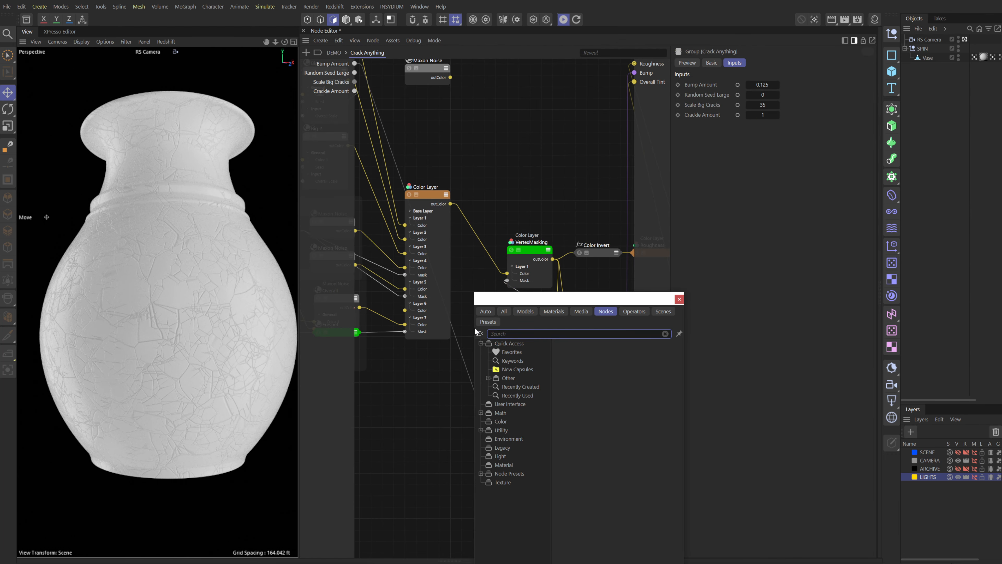
pyautogui.write('val')
pyautogui.press('Return')
pyautogui.click(735, 85)
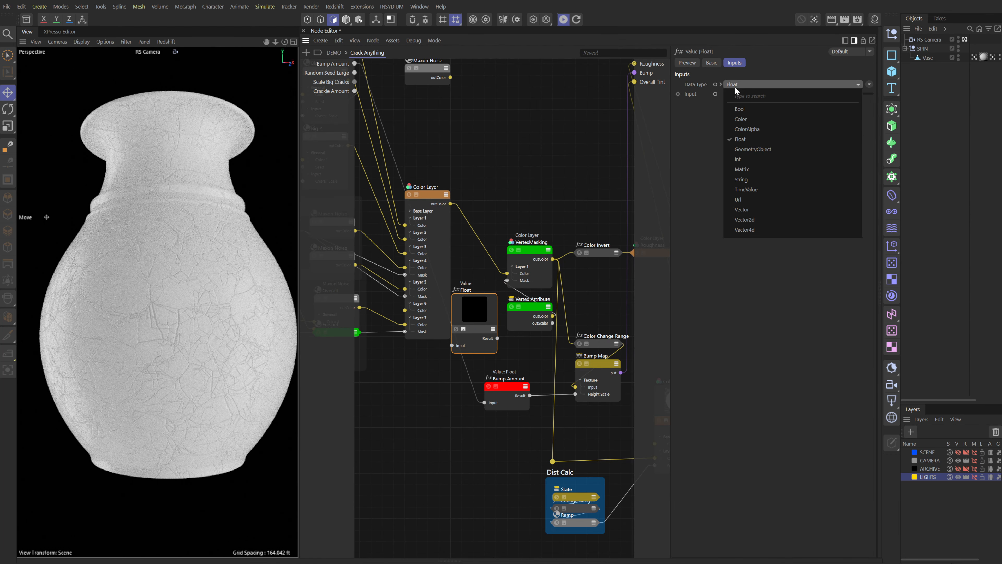
pyautogui.click(756, 180)
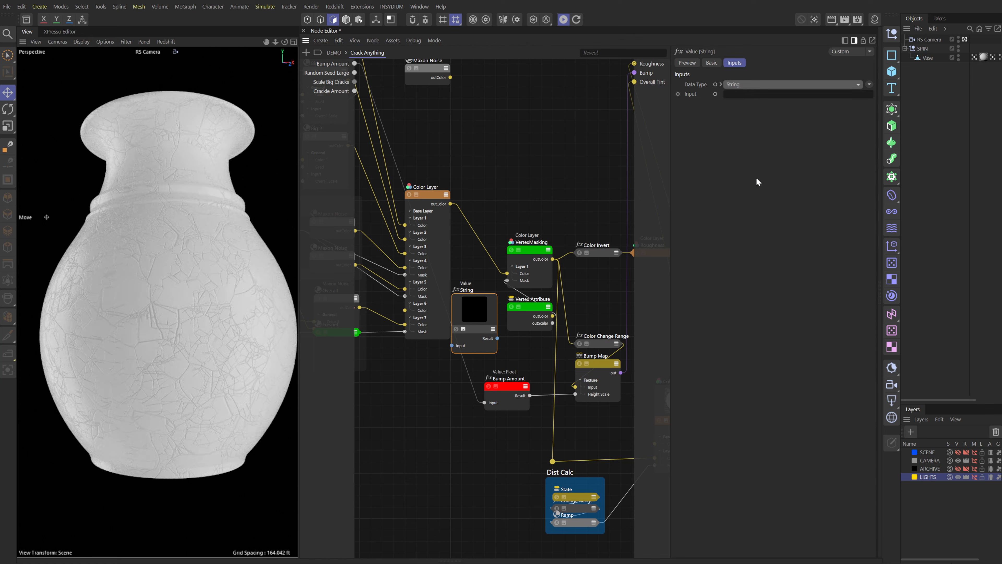
# Step: Colour the new String value node red to match the other control nodes
pyautogui.click(711, 63)
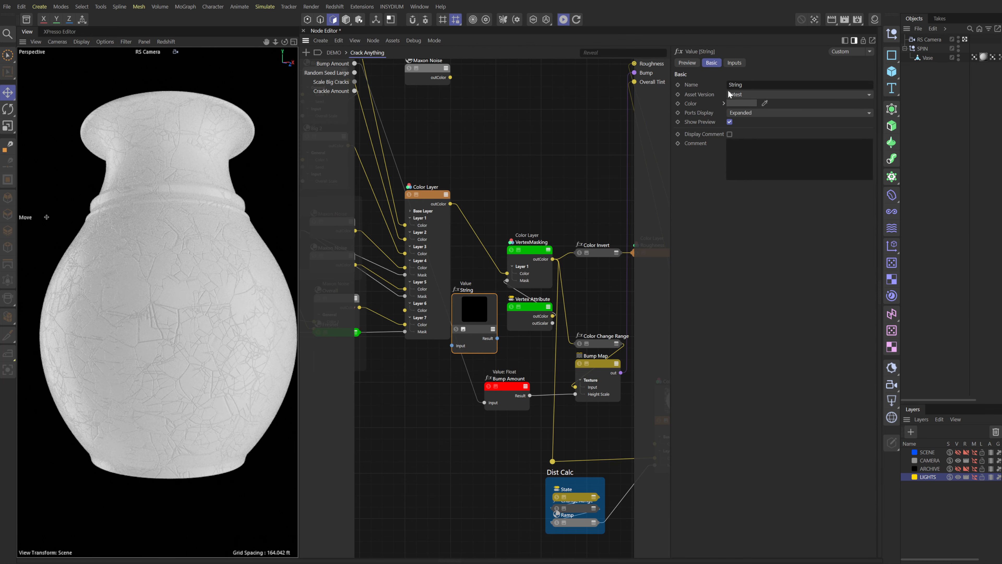
pyautogui.click(738, 104)
pyautogui.click(714, 161)
# Step: Add an Attribute Name port to the Vertex Attribute node and connect the String node's Result to it
pyautogui.click(541, 301)
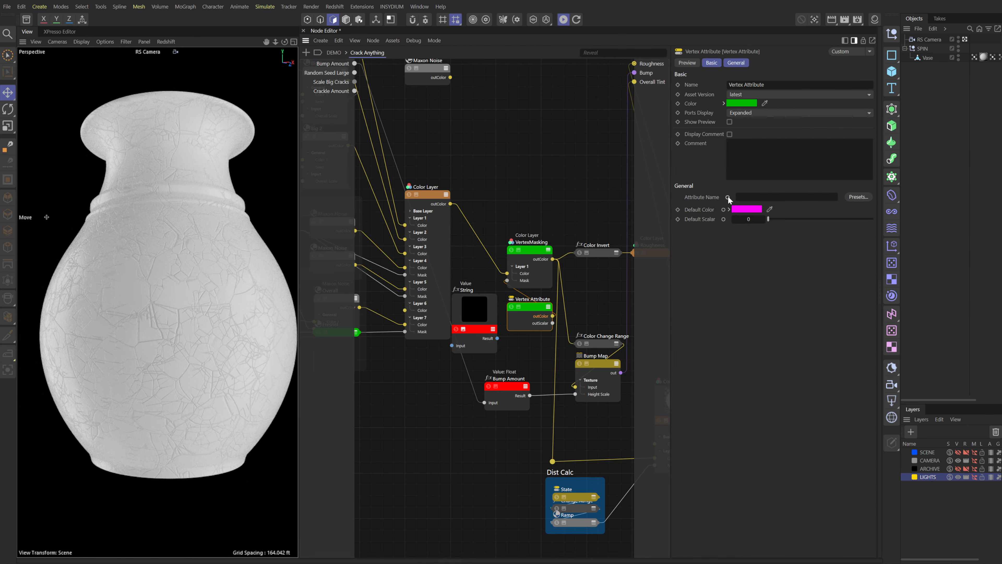
pyautogui.click(728, 197)
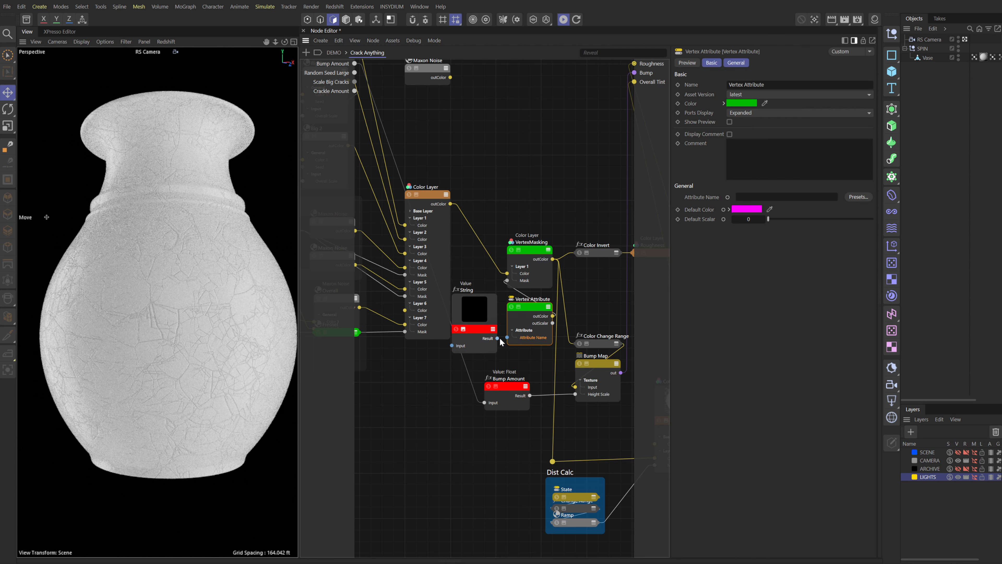
pyautogui.moveTo(508, 336); pyautogui.dragTo(508, 337)
# Step: Rename the String node "Vertexx Map Mask" and expose its Input as a new group input
pyautogui.doubleClick(468, 290)
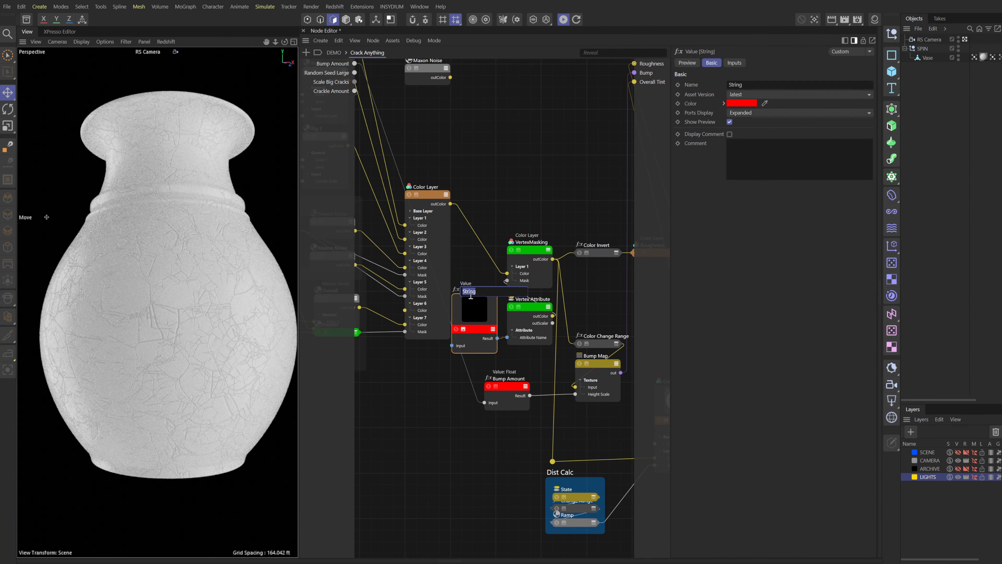
pyautogui.write('Vertexx Map Mask')
pyautogui.press('Return')
pyautogui.moveTo(451, 345); pyautogui.dragTo(426, 359)
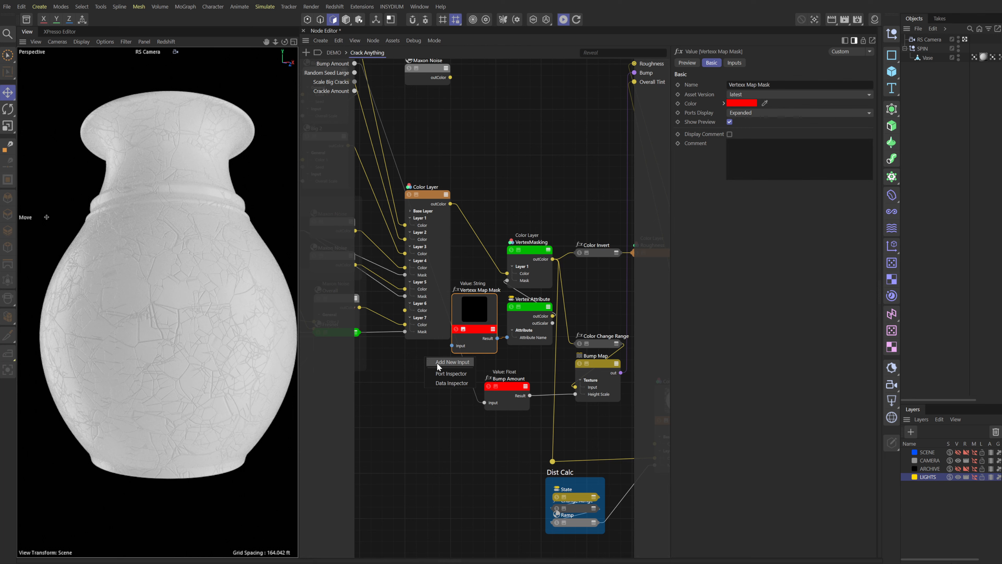
pyautogui.click(437, 363)
# Step: Return to the DEMO level and assign the vase's MaskingDemo vertex map to the group's Vertexx Map Mask input
pyautogui.doubleClick(422, 173)
pyautogui.click(734, 62)
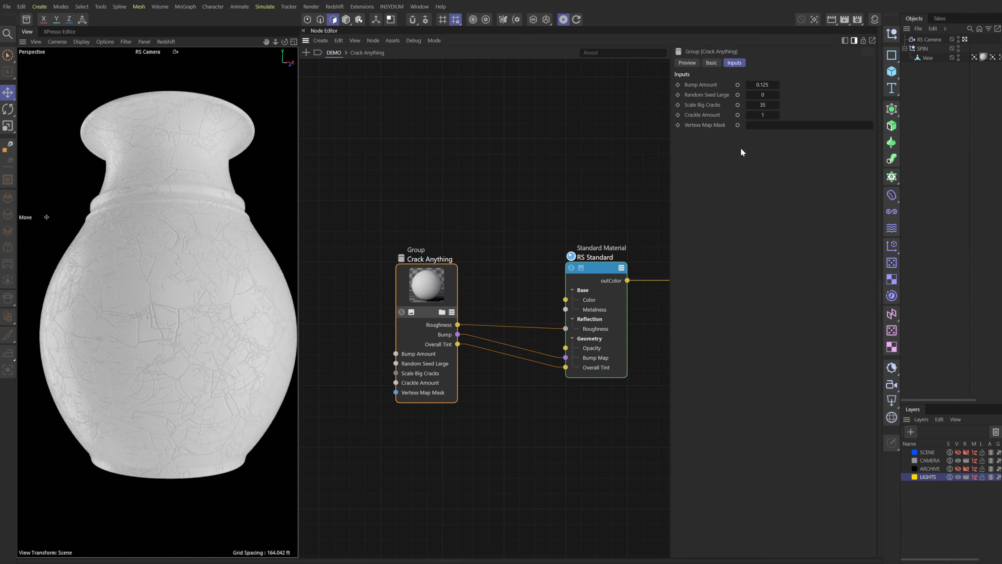
pyautogui.moveTo(975, 55); pyautogui.dragTo(773, 125)
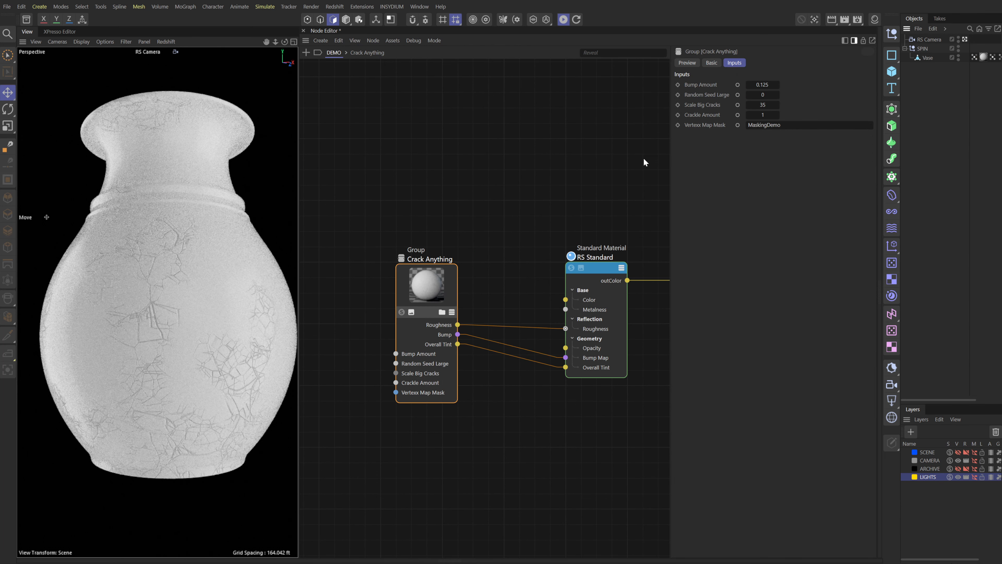